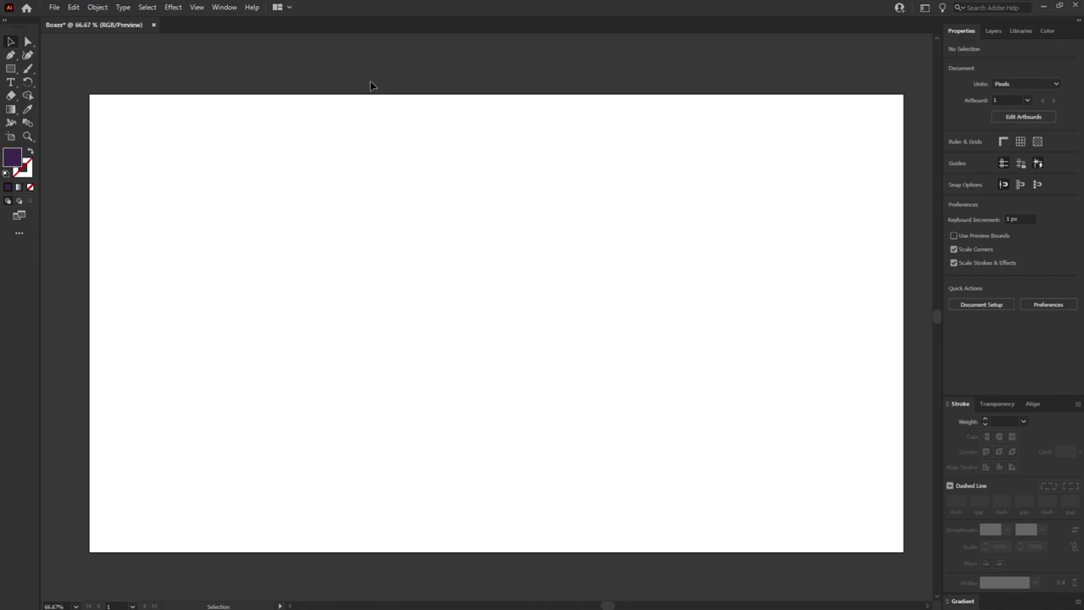
# Step: Draw a vertical rectangle about 292 × 431 px near the artboard's upper middle and fully round its corners to form the head
pyautogui.click(8, 71)
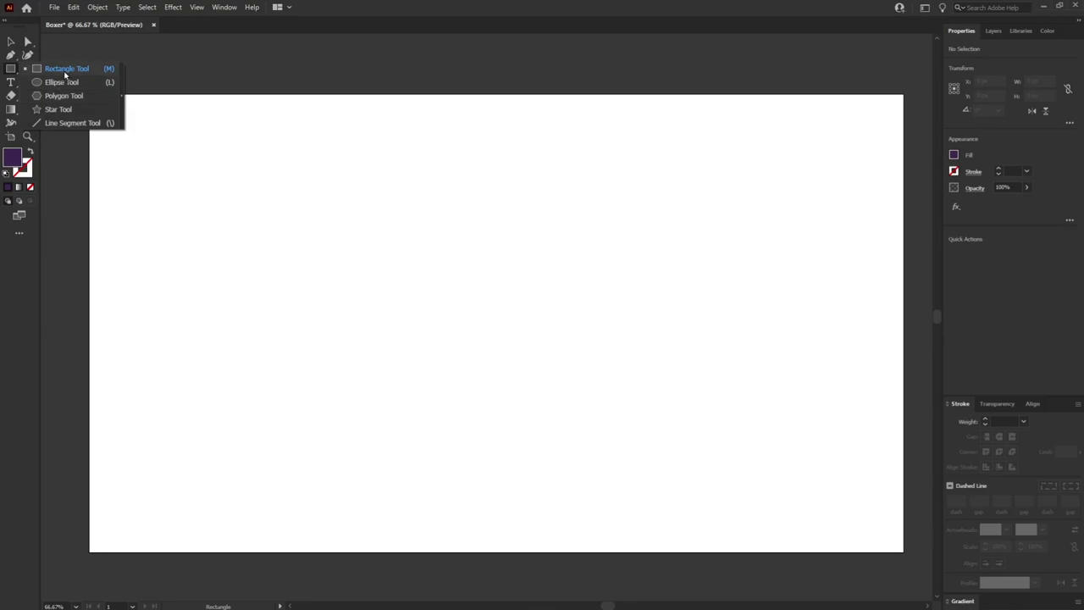
pyautogui.click(64, 71)
pyautogui.moveTo(405, 168); pyautogui.dragTo(529, 335)
pyautogui.moveTo(416, 176); pyautogui.dragTo(449, 292)
pyautogui.moveTo(467, 335); pyautogui.dragTo(467, 342)
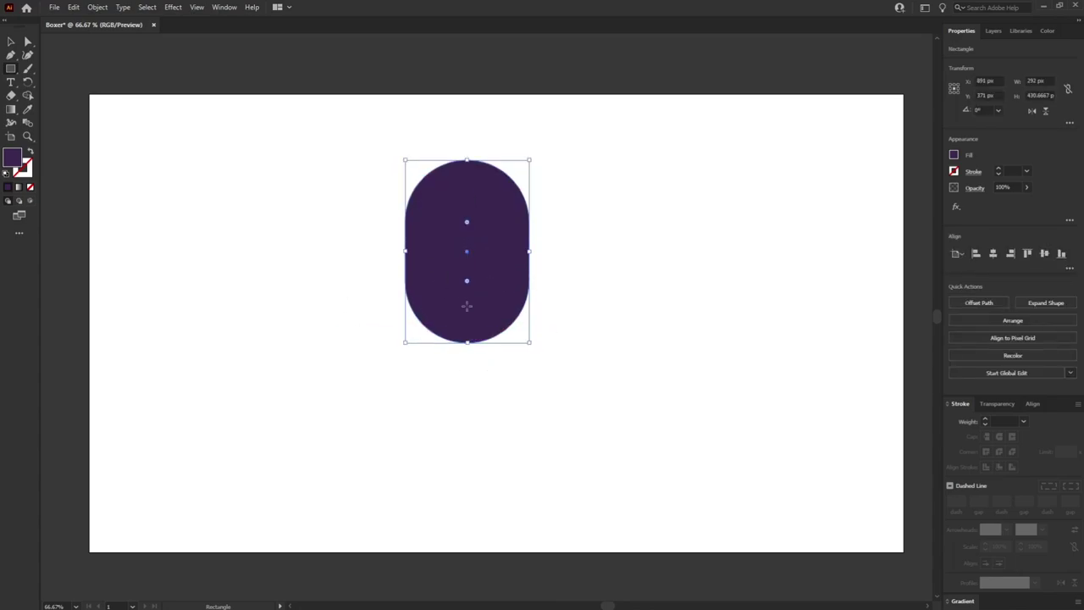
# Step: Fill the rounded head shape with the light salmon skin colour #FFB39F
pyautogui.doubleClick(10, 157)
pyautogui.click(554, 370)
pyautogui.click(459, 253)
pyautogui.moveTo(460, 253); pyautogui.dragTo(449, 218)
pyautogui.moveTo(555, 373); pyautogui.dragTo(555, 376)
pyautogui.click(653, 237)
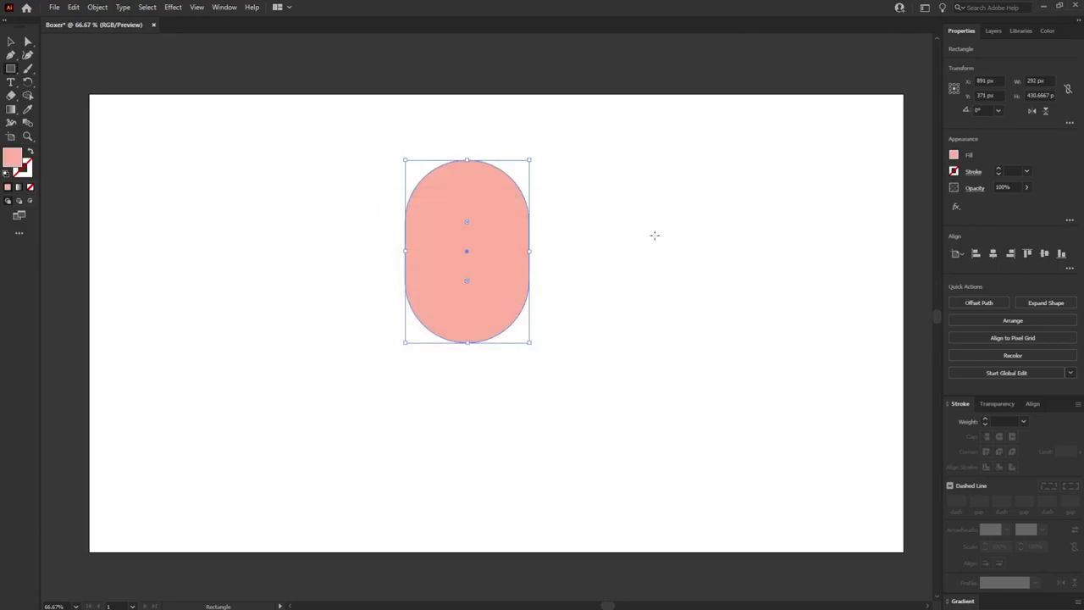
# Step: Draw a horizontal headband rectangle about 316 × 99 px across the upper part of the head
pyautogui.scroll(1, 646, 236)
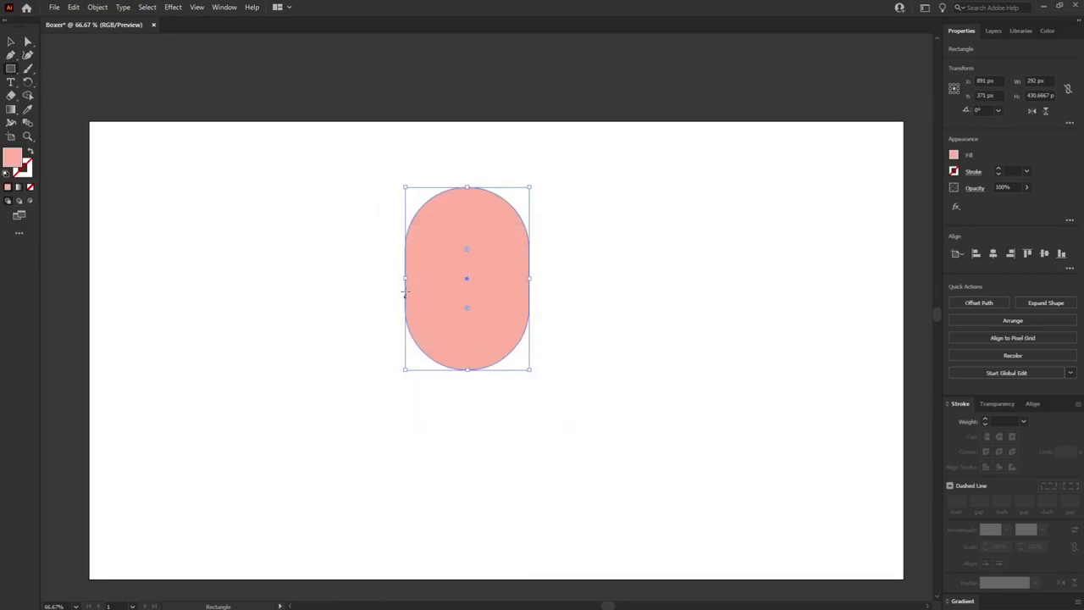
pyautogui.moveTo(388, 212); pyautogui.dragTo(533, 254)
pyautogui.moveTo(389, 234); pyautogui.dragTo(399, 233)
pyautogui.hotkey('ctrl', 'z')
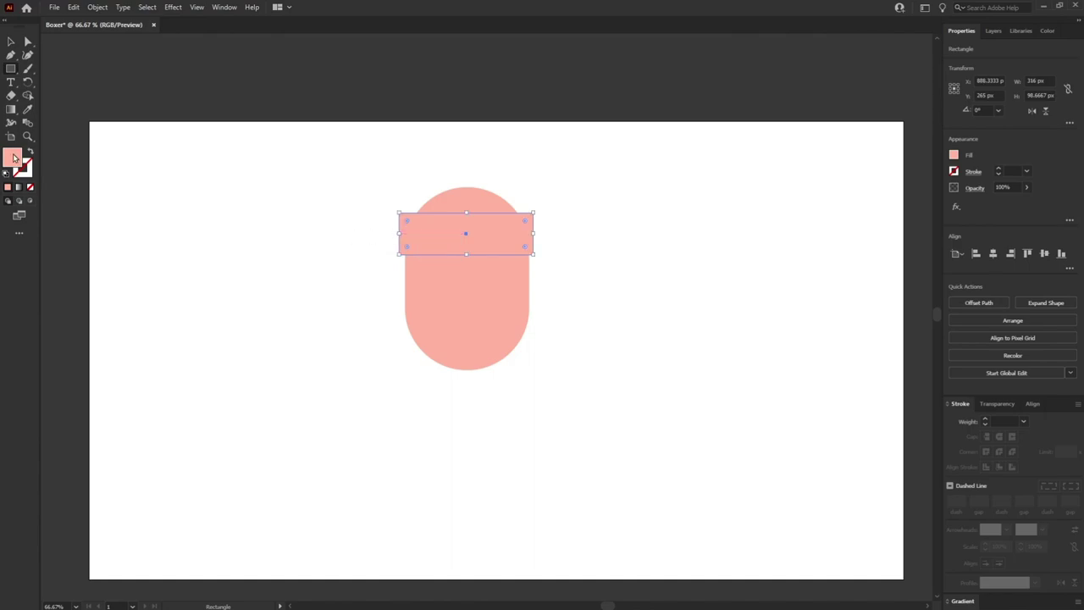
# Step: Fill the headband rectangle with crimson #ED0346
pyautogui.doubleClick(13, 158)
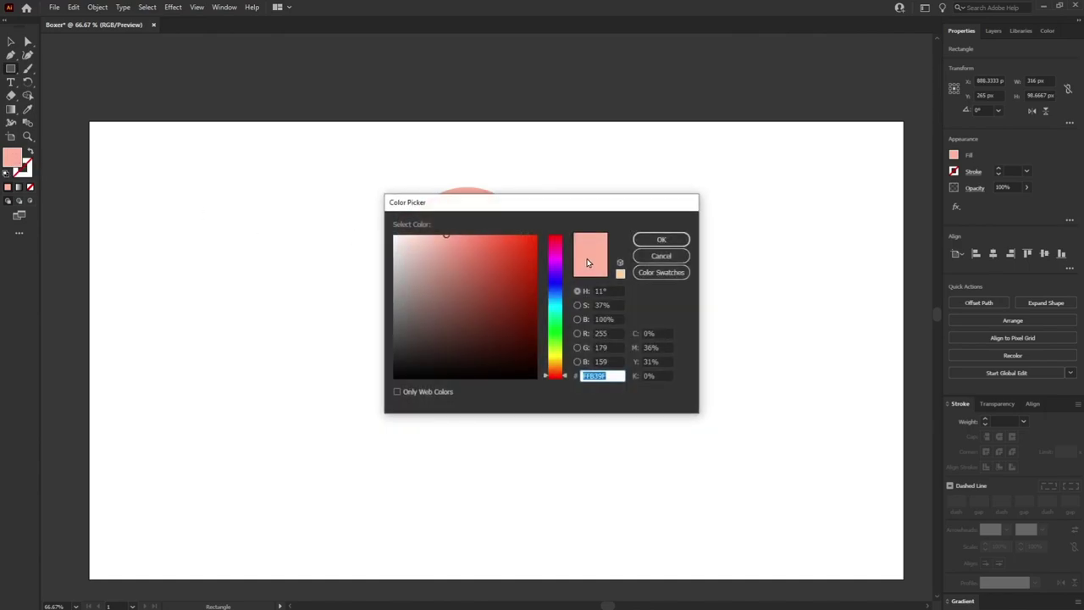
pyautogui.click(558, 238)
pyautogui.moveTo(528, 243); pyautogui.dragTo(534, 245)
pyautogui.click(555, 244)
pyautogui.click(662, 239)
# Step: Align the headband and the head to each other by their horizontal centres
pyautogui.scroll(1, 591, 323)
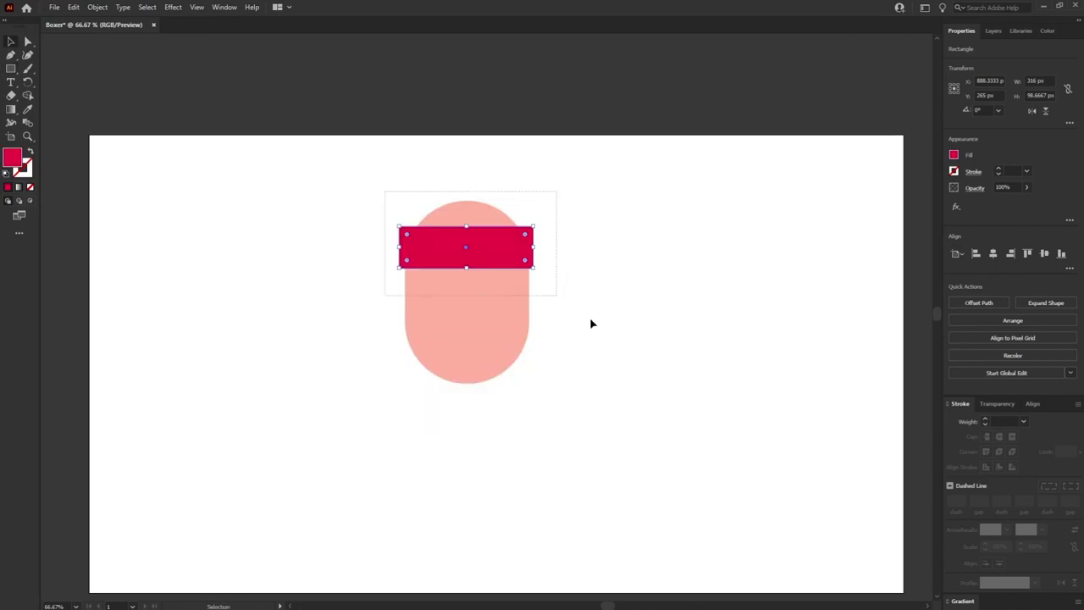
pyautogui.hotkey('ctrl', 'a')
pyautogui.click(993, 254)
pyautogui.hotkey('ctrl', 'shift', 'a')
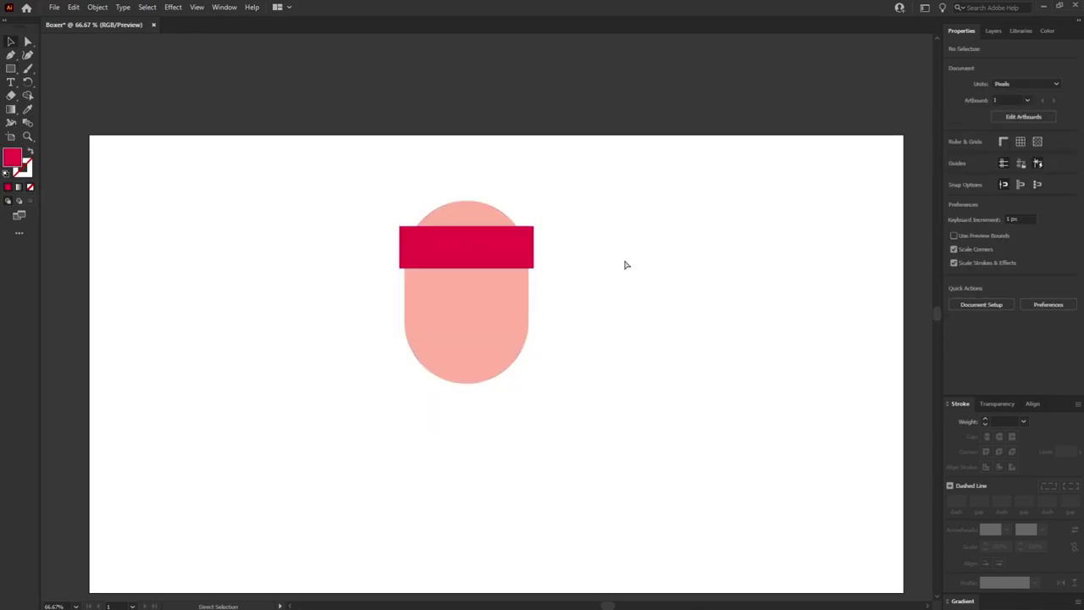
# Step: Round all the corners of the headband slightly
pyautogui.hotkey('ctrl', '1')
pyautogui.click(437, 208)
pyautogui.moveTo(370, 196); pyautogui.dragTo(364, 190)
pyautogui.click(621, 225)
pyautogui.hotkey('ctrl', '+')
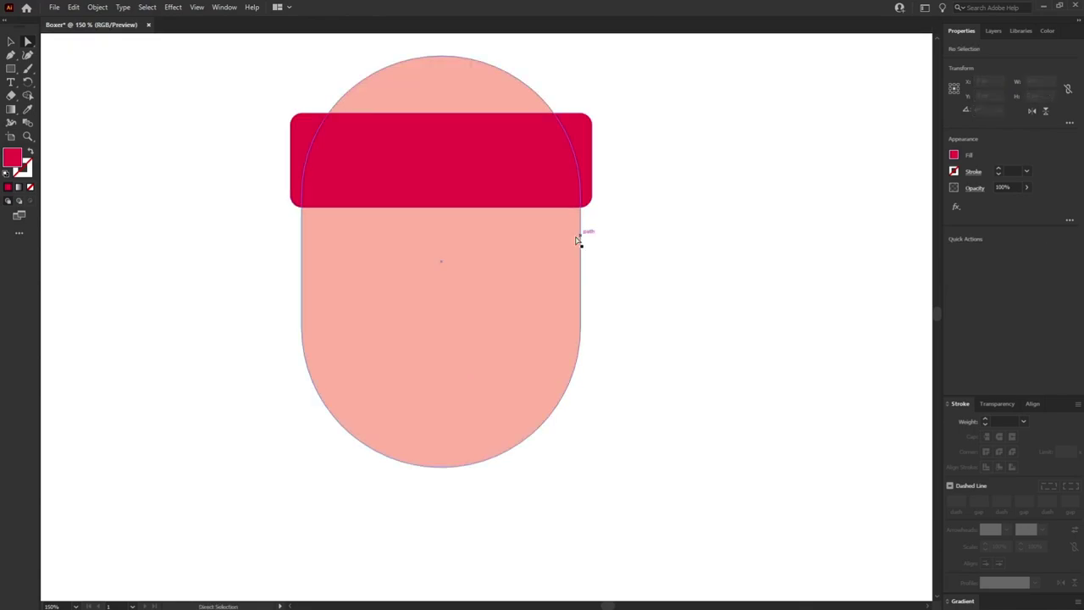
# Step: Move the headband slightly lower on the head
pyautogui.scroll(1, 482, 178)
pyautogui.click(471, 213)
pyautogui.press('v')
pyautogui.moveTo(469, 211); pyautogui.dragTo(467, 219)
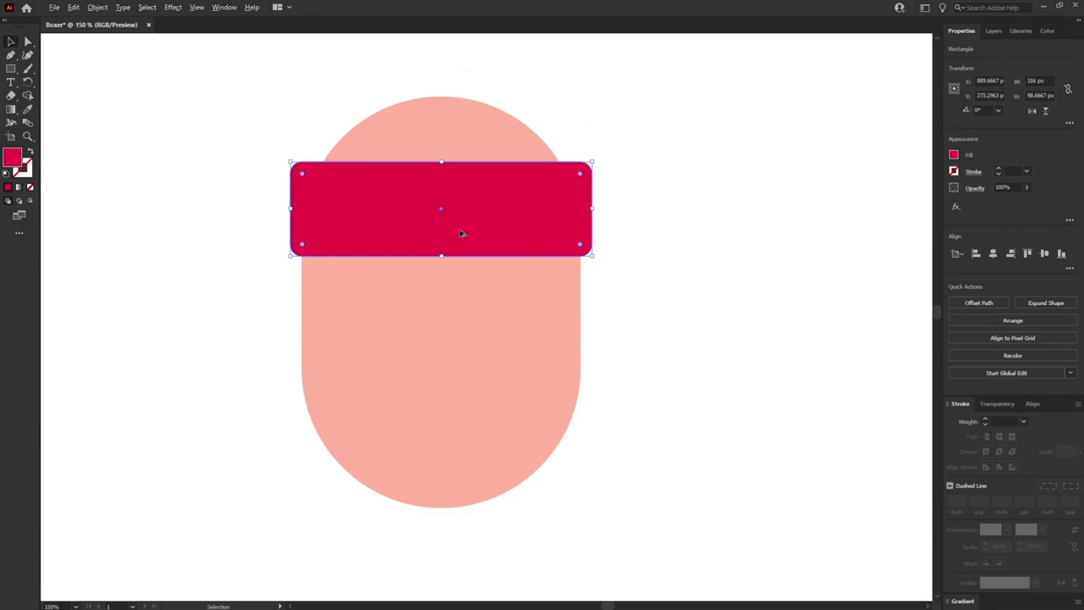
# Step: Duplicate the headband slightly higher and remove the protruding upper sliver of the overlapping pair with Shape Builder
pyautogui.moveTo(460, 233); pyautogui.dragTo(460, 225)
pyautogui.keyDown('shift'); pyautogui.click(467, 252); pyautogui.keyUp('shift')
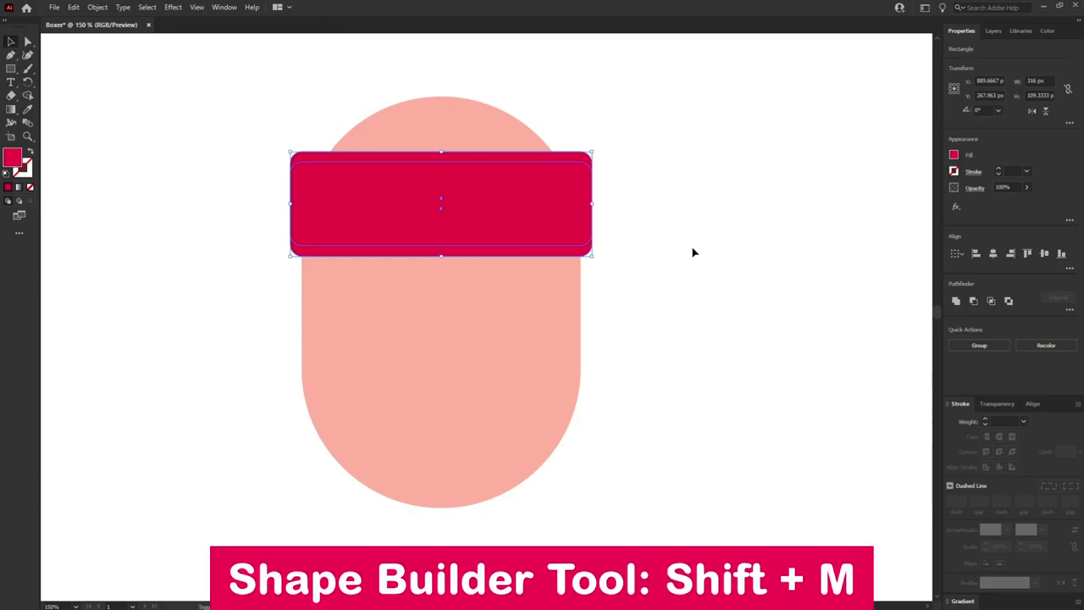
pyautogui.hotkey('shift', 'm')
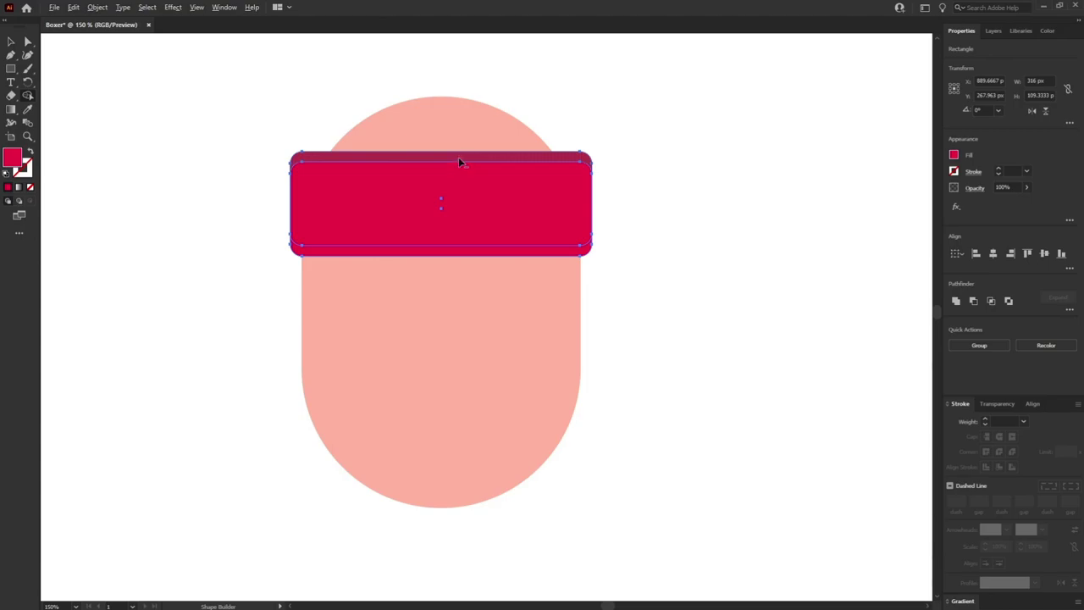
pyautogui.keyDown('alt'); pyautogui.click(459, 158); pyautogui.keyUp('alt')
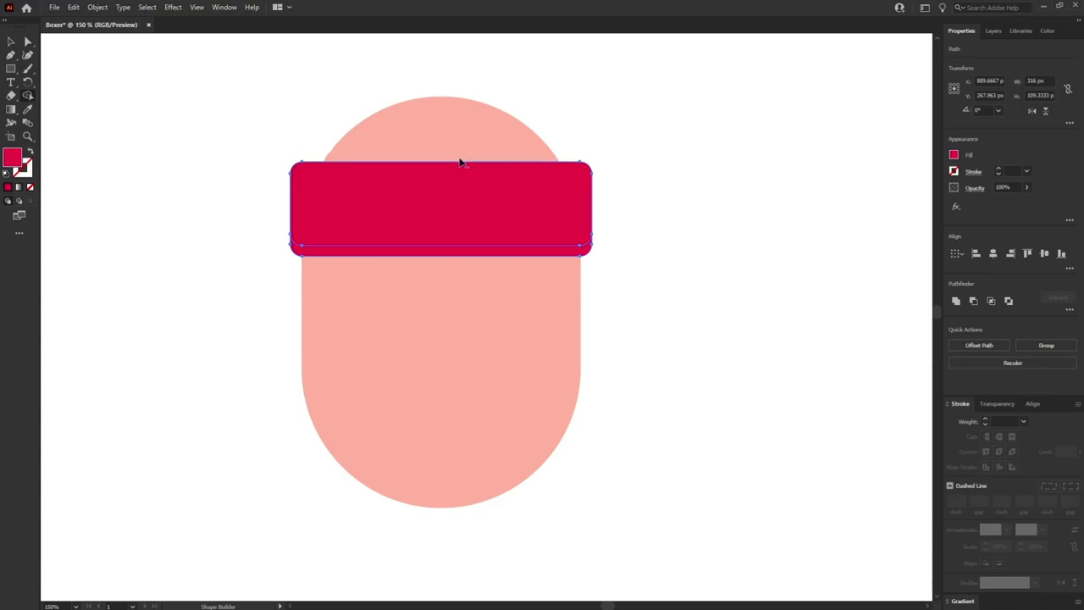
# Step: Recolour the headband piece that forms the thin lower strip to a darker magenta, #D60957, as a shadow
pyautogui.press('a')
pyautogui.click(650, 147)
pyautogui.click(493, 195)
pyautogui.click(530, 252)
pyautogui.click(531, 255)
pyautogui.doubleClick(12, 158)
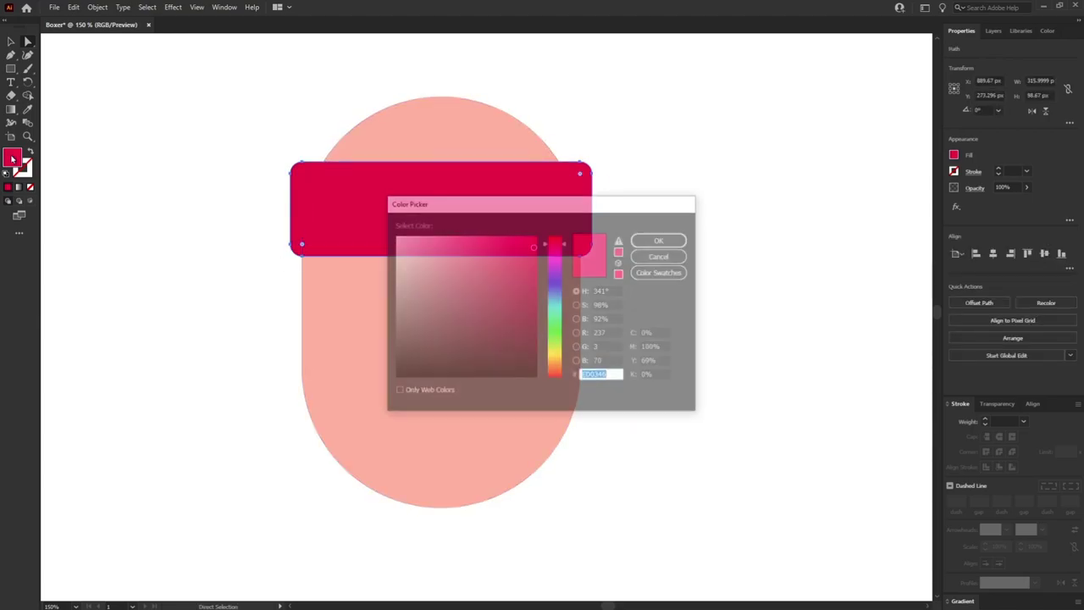
pyautogui.moveTo(540, 256); pyautogui.dragTo(552, 256)
pyautogui.click(661, 240)
pyautogui.click(687, 265)
# Step: Draw a hair rectangle about 168 × 190 px over the right half of the headband, extending above the head
pyautogui.scroll(4, 686, 264)
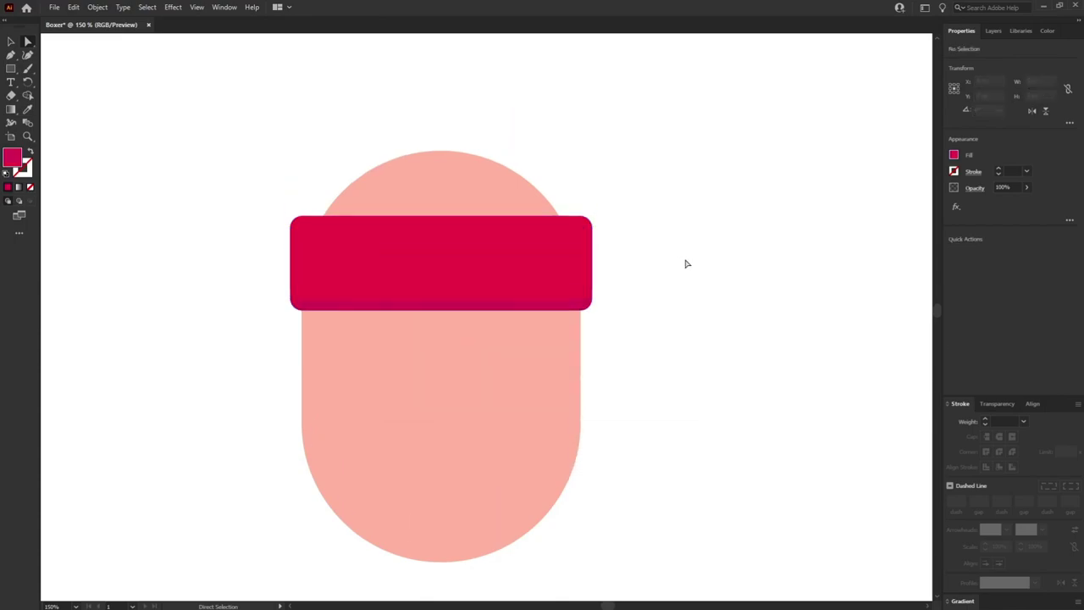
pyautogui.click(10, 71)
pyautogui.moveTo(10, 69); pyautogui.dragTo(68, 71)
pyautogui.moveTo(429, 65); pyautogui.dragTo(585, 266)
pyautogui.moveTo(506, 66); pyautogui.dragTo(506, 84)
pyautogui.moveTo(428, 175); pyautogui.dragTo(425, 174)
# Step: Fill the hair rectangle with navy blue
pyautogui.doubleClick(12, 158)
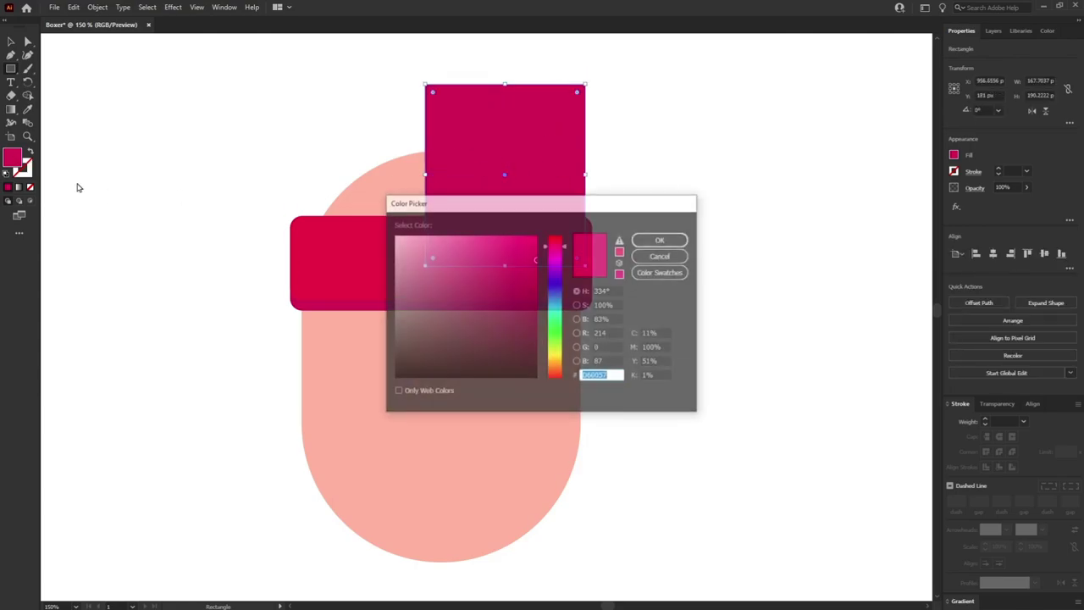
pyautogui.click(559, 280)
pyautogui.moveTo(559, 280); pyautogui.dragTo(560, 288)
pyautogui.moveTo(476, 335); pyautogui.dragTo(486, 315)
pyautogui.click(661, 240)
# Step: Strongly round the upper-right and lower-left corners of the navy hair shape to make a leaf-like form
pyautogui.press('a')
pyautogui.moveTo(573, 114); pyautogui.dragTo(534, 194)
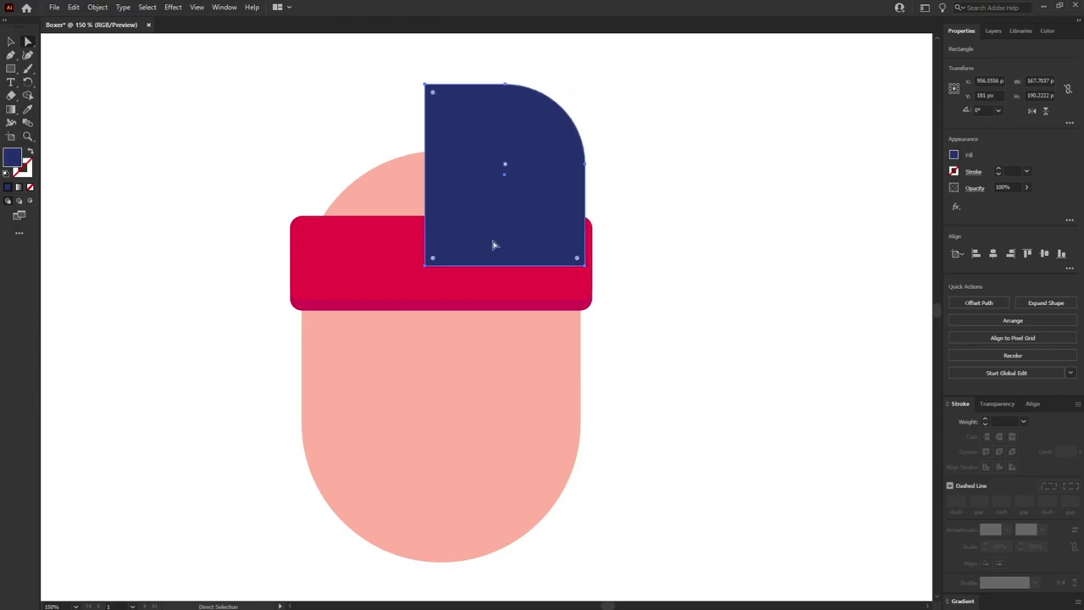
pyautogui.moveTo(433, 263); pyautogui.dragTo(530, 174)
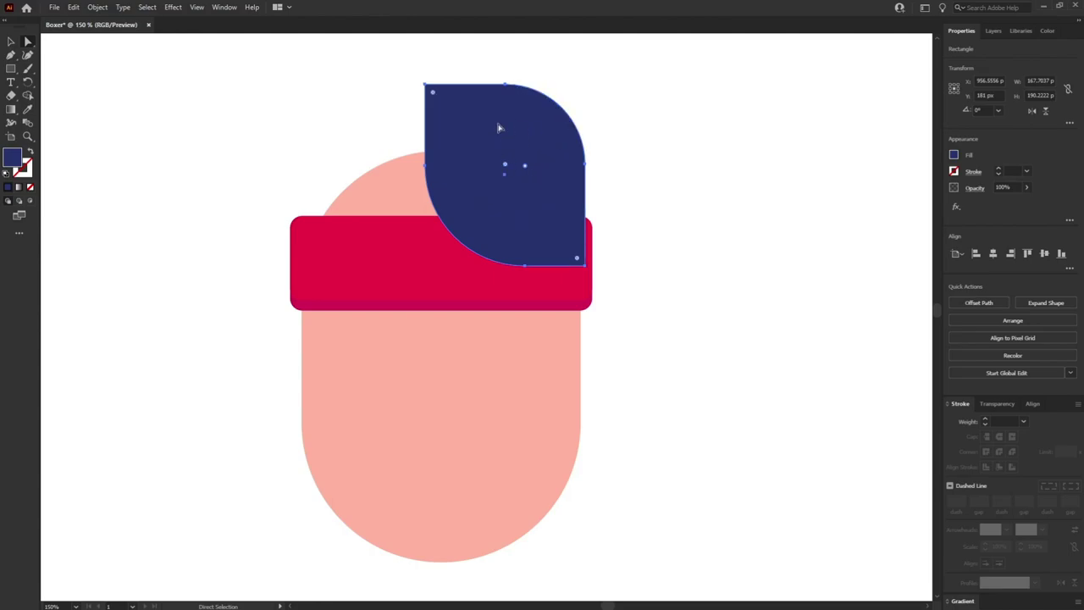
# Step: Duplicate the hair shape to its left, scale the copy to about 161 × 183 px and fill it with a darker navy
pyautogui.press('v')
pyautogui.moveTo(529, 207); pyautogui.dragTo(461, 207)
pyautogui.moveTo(436, 85); pyautogui.dragTo(436, 92)
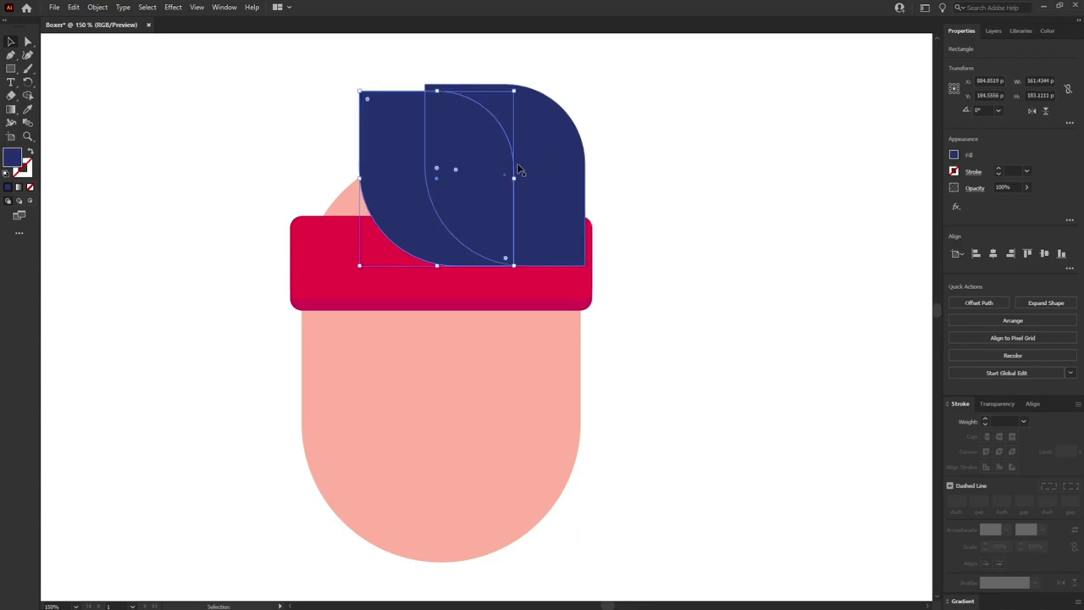
pyautogui.doubleClick(12, 160)
pyautogui.moveTo(486, 317); pyautogui.dragTo(503, 335)
pyautogui.click(661, 241)
# Step: Add a third hair copy at the headband's left end, scaled to about 154 × 174 px and filled with the darkest navy
pyautogui.moveTo(398, 222); pyautogui.dragTo(331, 225)
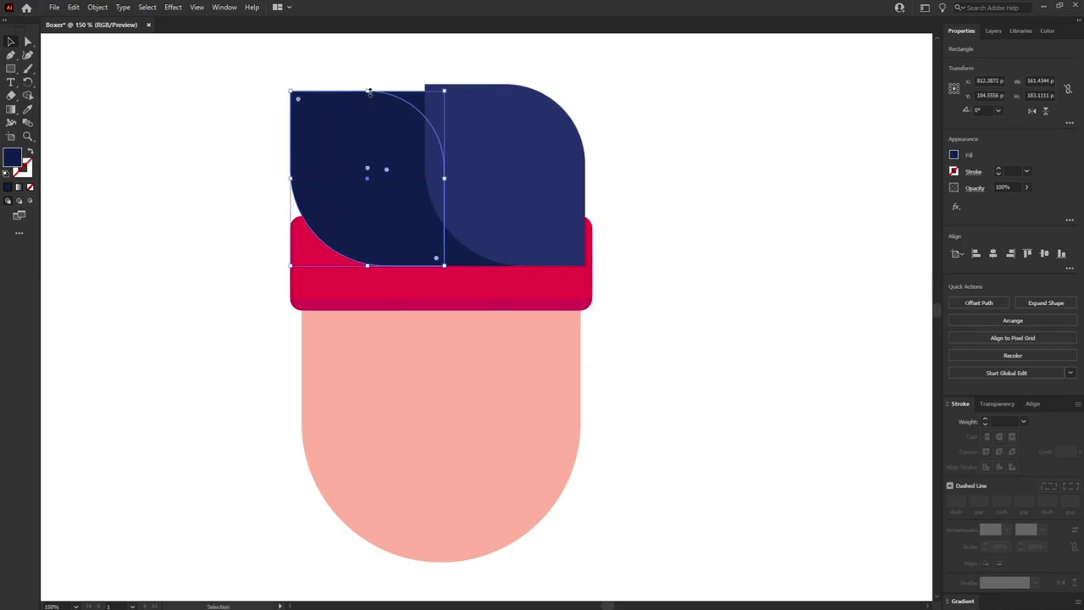
pyautogui.moveTo(350, 142); pyautogui.dragTo(347, 145)
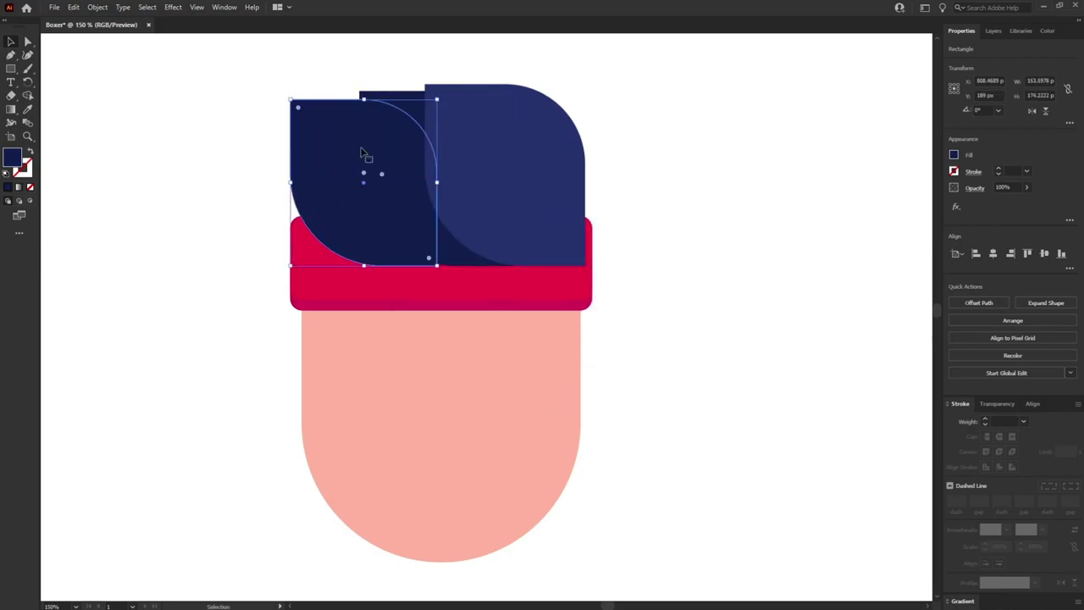
pyautogui.doubleClick(15, 157)
pyautogui.click(650, 236)
# Step: Select the three hair shapes and place them behind the headband
pyautogui.press('a')
pyautogui.moveTo(228, 53); pyautogui.dragTo(553, 136)
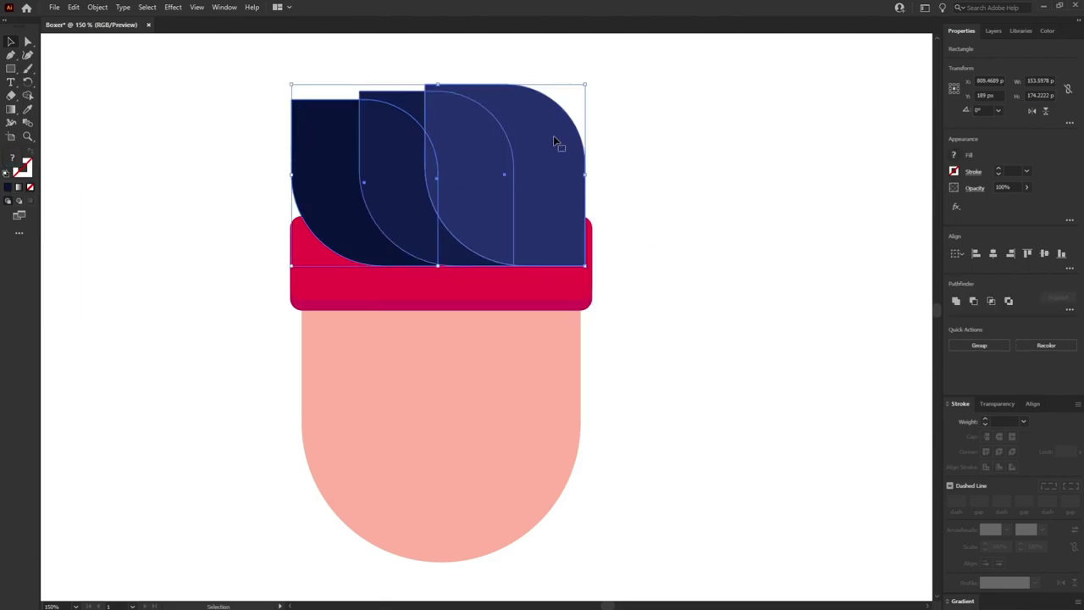
pyautogui.press('v')
pyautogui.click(651, 163)
pyautogui.scroll(1, 657, 171)
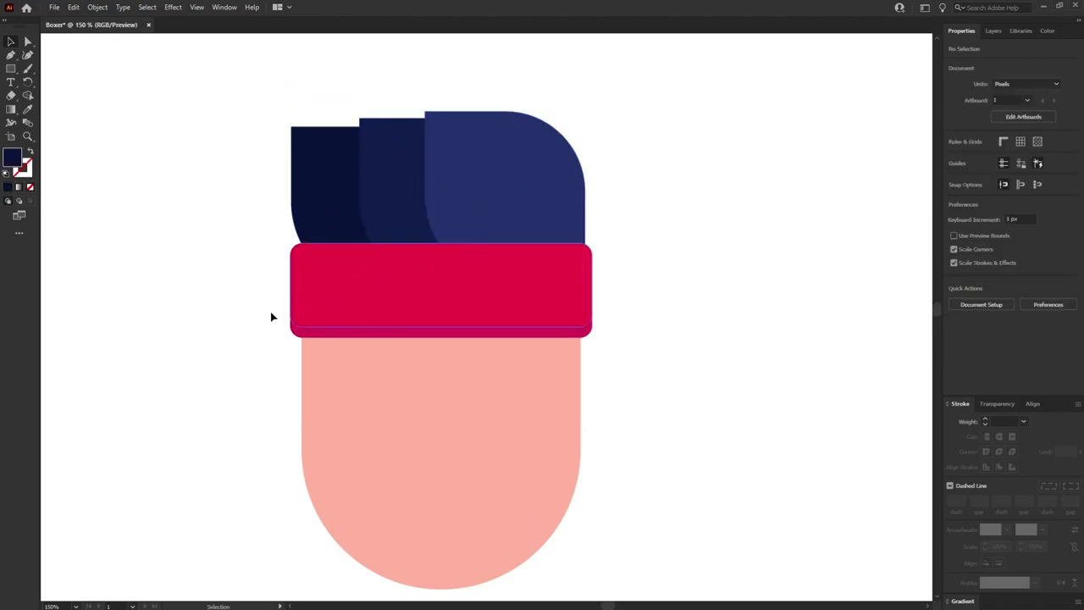
pyautogui.click(298, 284)
pyautogui.click(705, 273)
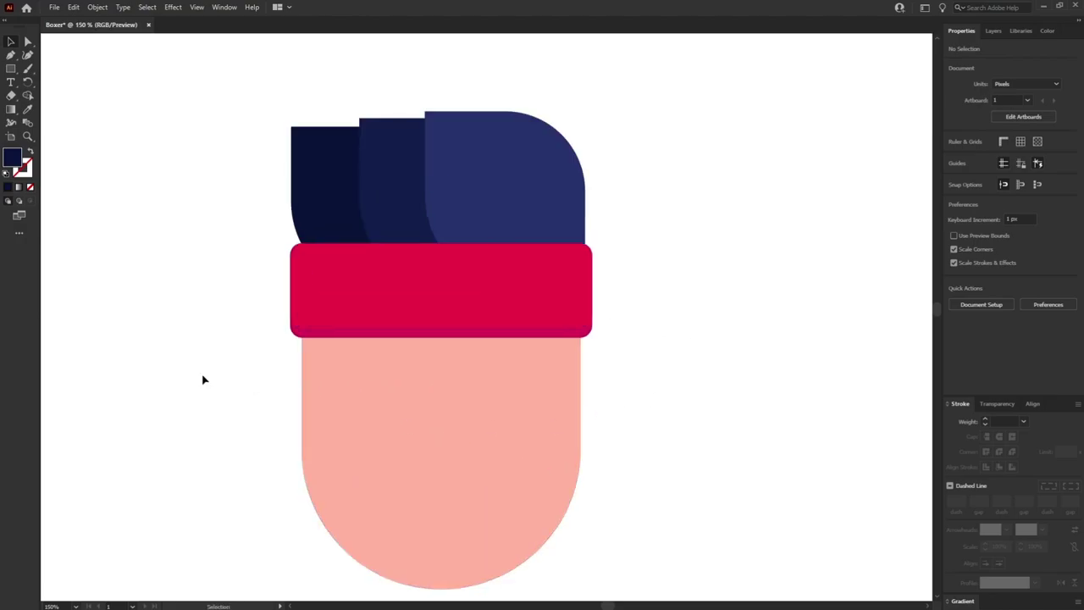
# Step: Draw an ear circle about 104 px across to the left of the head and fill it with the head's sampled skin colour
pyautogui.moveTo(220, 364); pyautogui.dragTo(210, 353)
pyautogui.scroll(4, 208, 276)
pyautogui.scroll(-4, 220, 288)
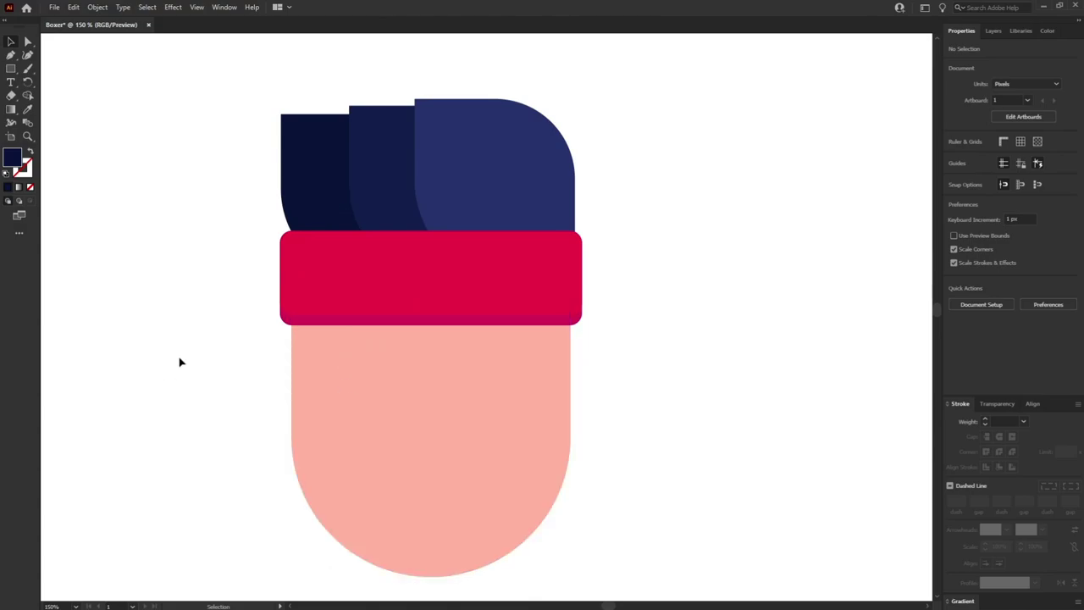
pyautogui.moveTo(179, 359); pyautogui.dragTo(189, 283)
pyautogui.press('l')
pyautogui.moveTo(127, 144); pyautogui.dragTo(176, 244)
pyautogui.press('i')
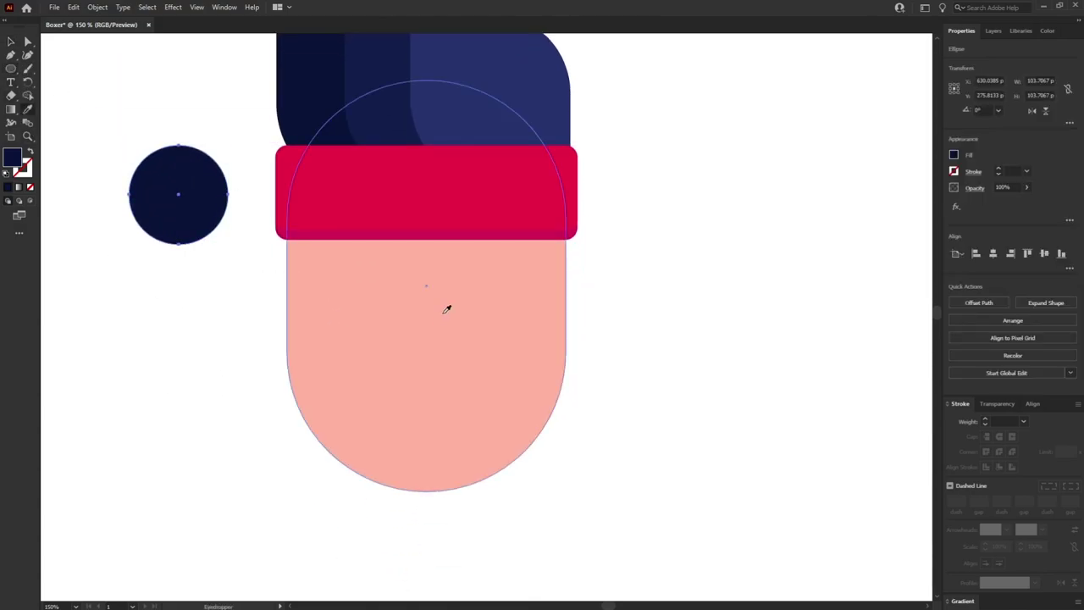
pyautogui.click(446, 309)
pyautogui.press('v')
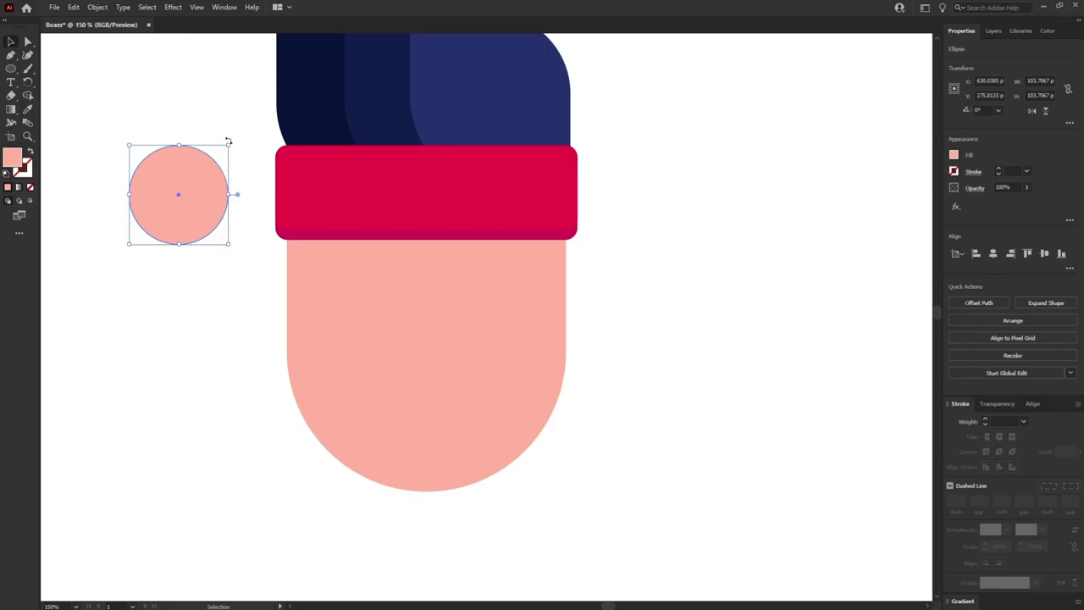
# Step: Create a smaller concentric copy of the ear circle, fill it with darker coral red and scale it to about 40 px
pyautogui.moveTo(229, 148); pyautogui.dragTo(201, 175)
pyautogui.doubleClick(12, 157)
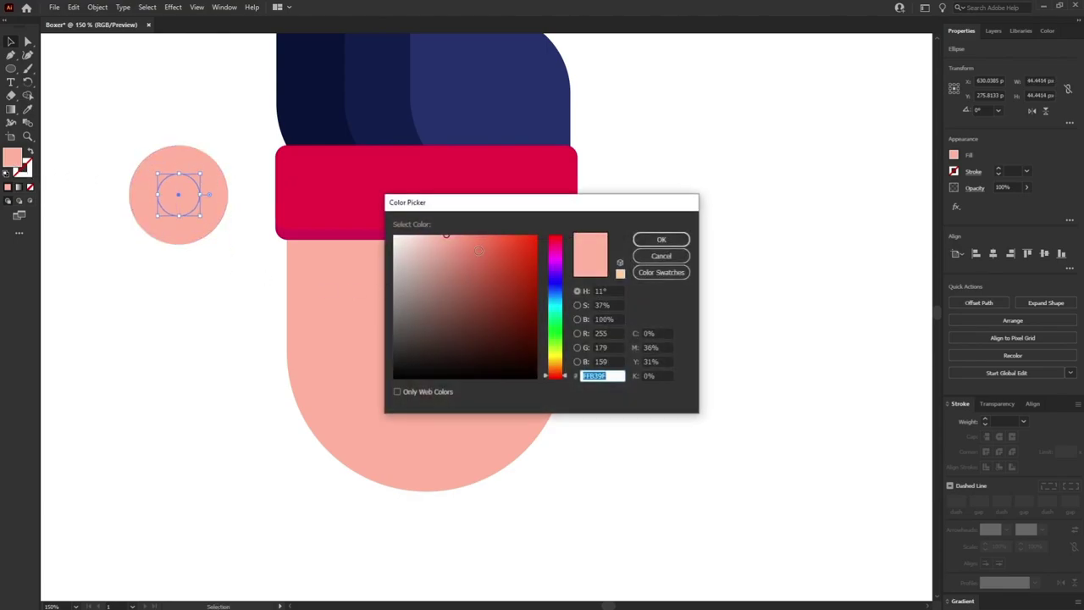
pyautogui.moveTo(447, 234); pyautogui.dragTo(488, 250)
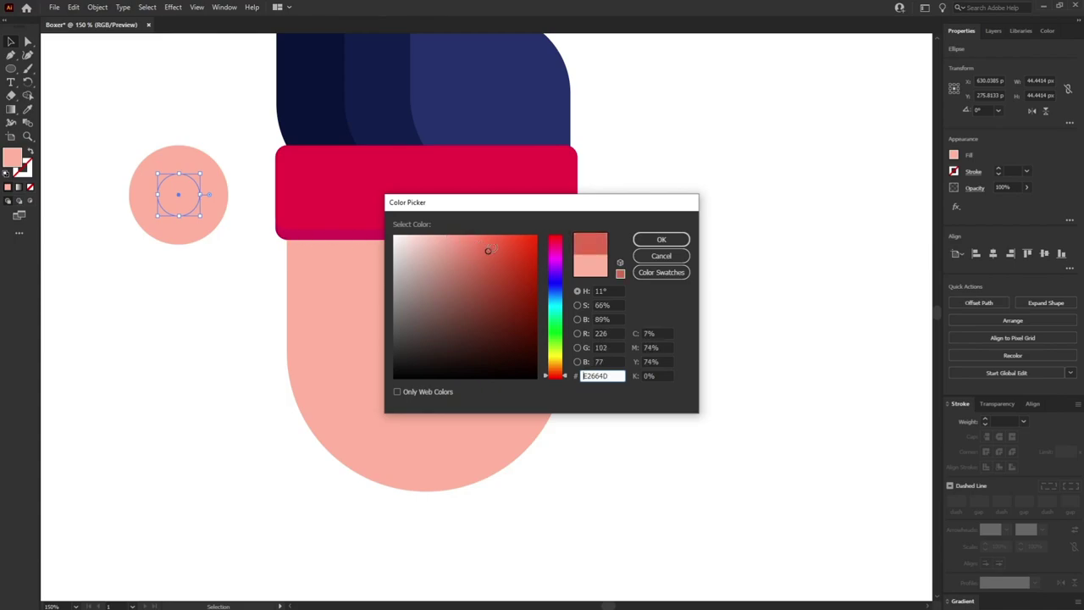
pyautogui.click(650, 239)
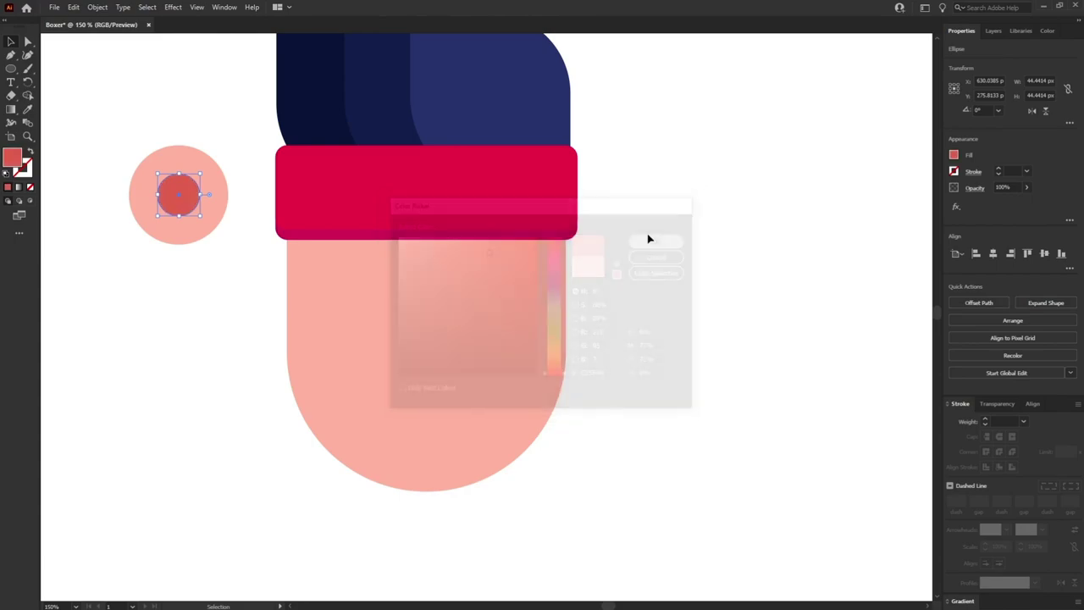
pyautogui.moveTo(203, 192); pyautogui.dragTo(198, 191)
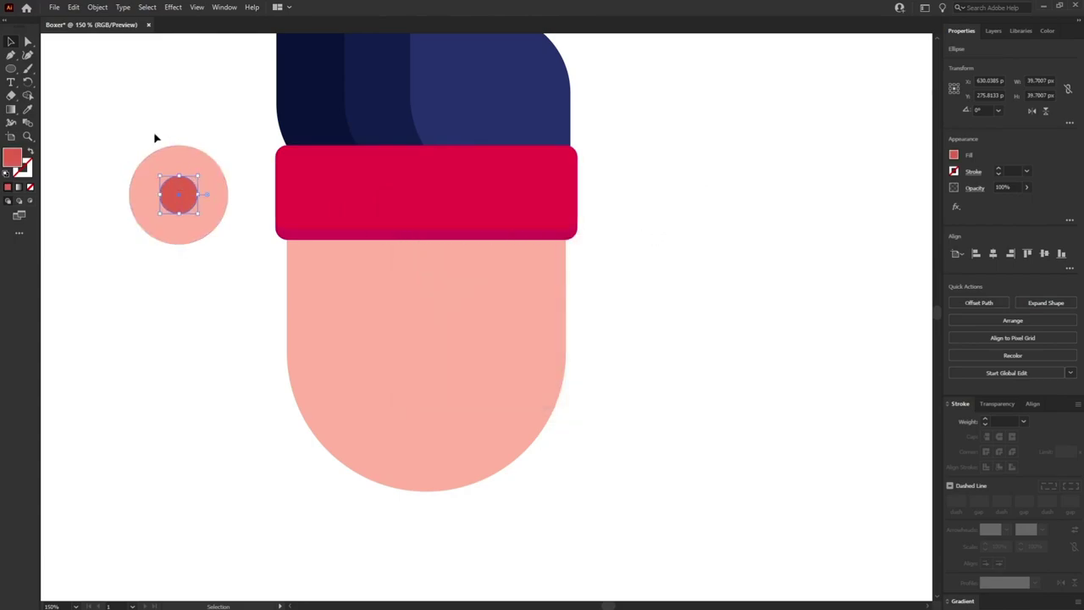
# Step: Group the two ear circles, scale them down slightly and place the ear on the head's left edge just below the headband
pyautogui.moveTo(154, 131); pyautogui.dragTo(196, 245)
pyautogui.click(195, 293)
pyautogui.rightClick(171, 193)
pyautogui.rightClick(181, 196)
pyautogui.moveTo(143, 135); pyautogui.dragTo(304, 299)
pyautogui.click(207, 265)
pyautogui.click(198, 314)
pyautogui.hscroll(2, 189, 334)
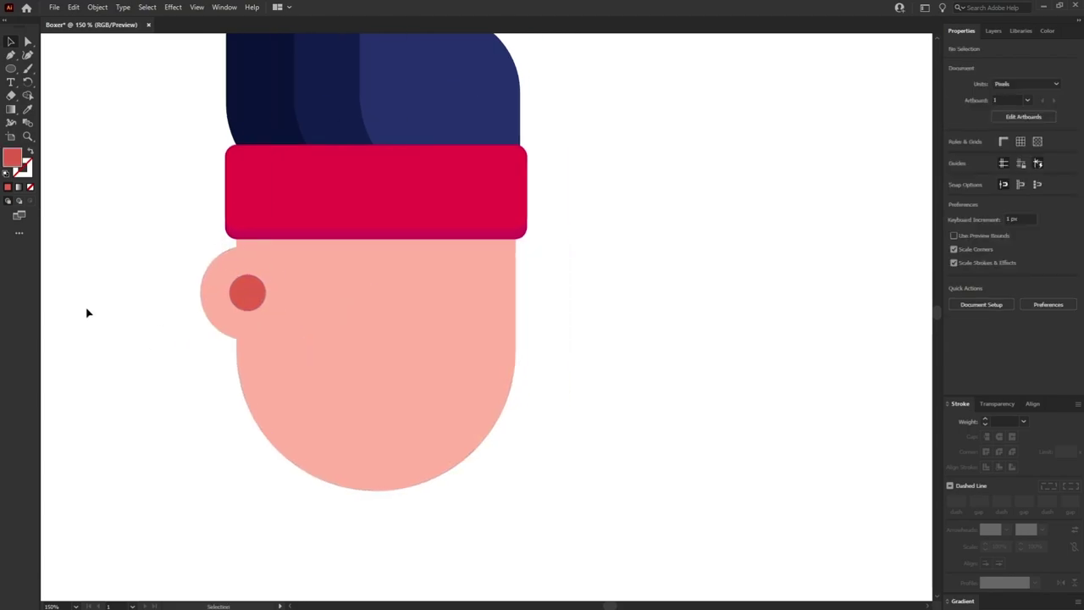
# Step: Draw a sideburn rectangle about 41 by 143 px from the headband down beside the ear and round its lower-left corner
pyautogui.click(12, 71)
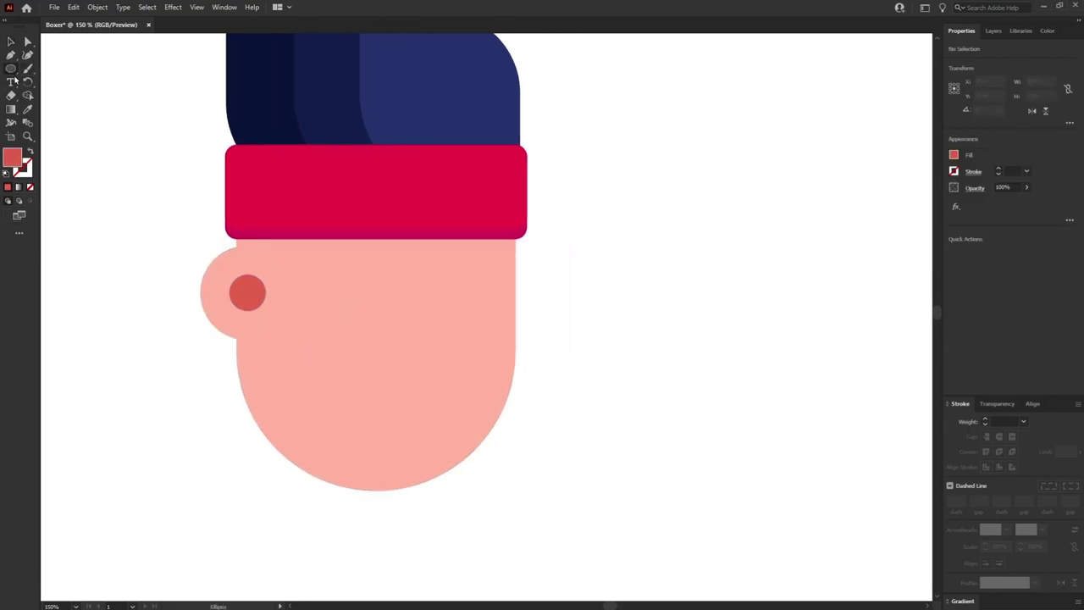
pyautogui.moveTo(13, 74); pyautogui.dragTo(61, 65)
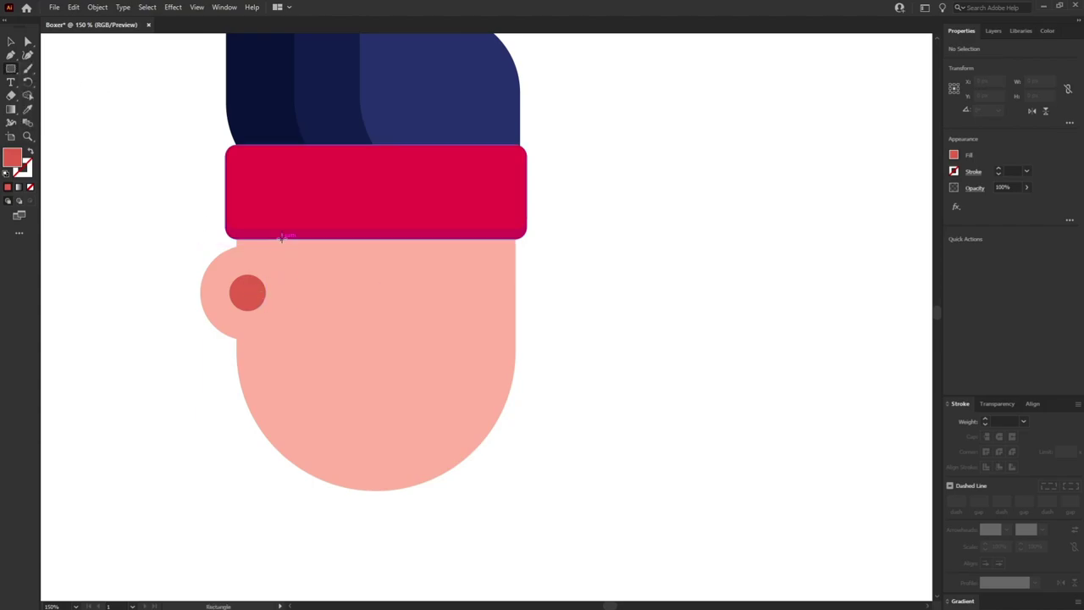
pyautogui.moveTo(271, 223); pyautogui.dragTo(303, 329)
pyautogui.press('a')
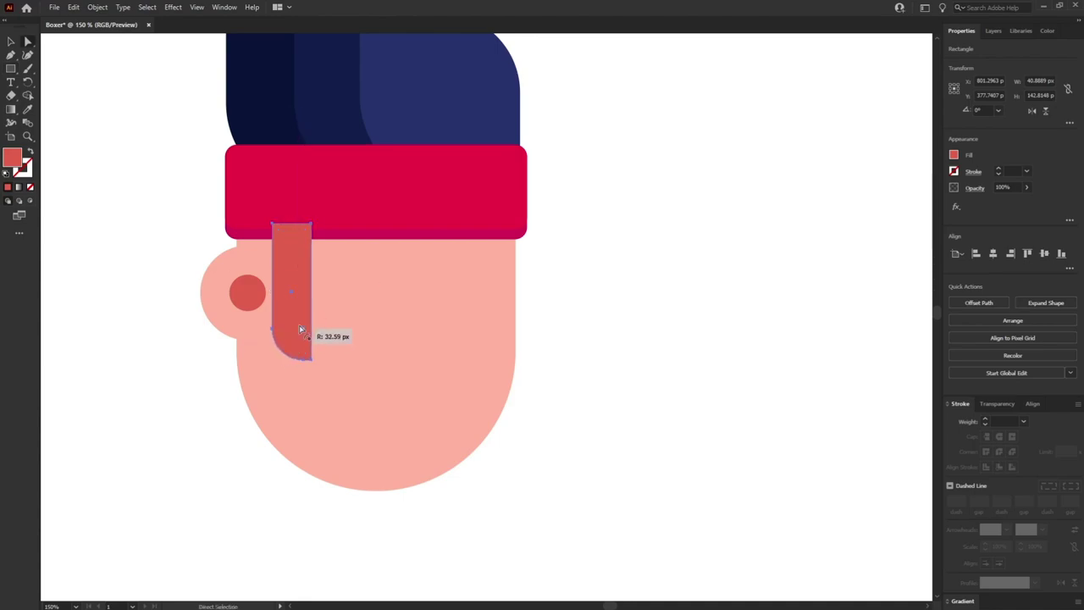
# Step: Fill the sideburn with the hair's sampled navy and narrow it to about 37 px wide
pyautogui.press('i')
pyautogui.click(382, 121)
pyautogui.press('v')
pyautogui.moveTo(311, 291); pyautogui.dragTo(286, 252)
# Step: Place a rotated copy of the sideburn across its upper end and reshape it into a short horizontal piece
pyautogui.hotkey('ctrl', 'c')
pyautogui.hotkey('ctrl', 'v')
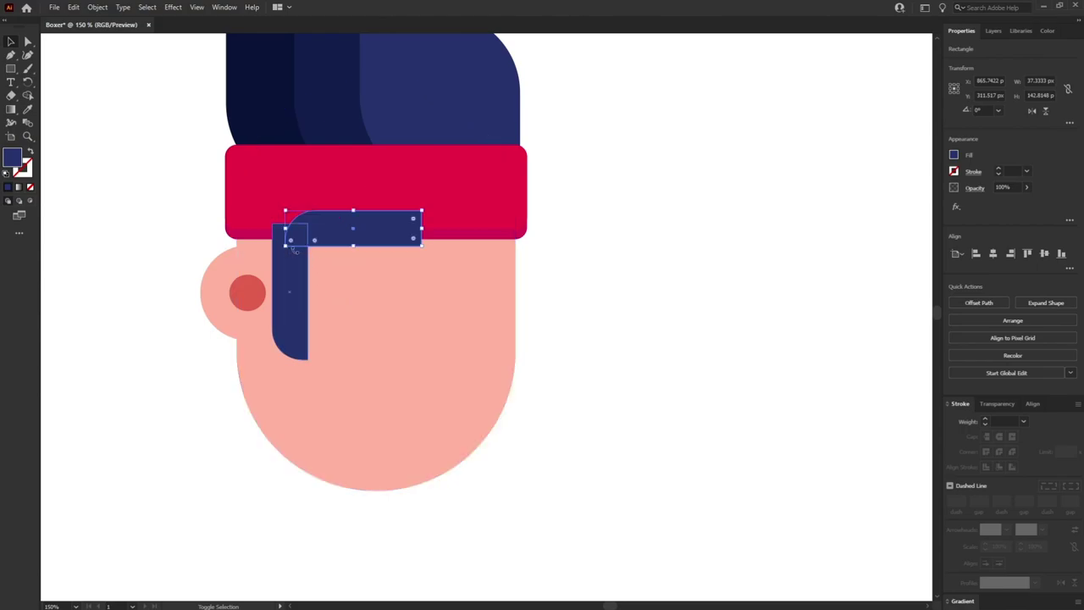
pyautogui.moveTo(378, 224); pyautogui.dragTo(338, 235)
# Step: Merge the two overlapping sideburn pieces into one shape with Shape Builder
pyautogui.hotkey('ctrl', 'shift', 'a')
pyautogui.click(324, 251)
pyautogui.keyDown('shift'); pyautogui.click(293, 288); pyautogui.keyUp('shift')
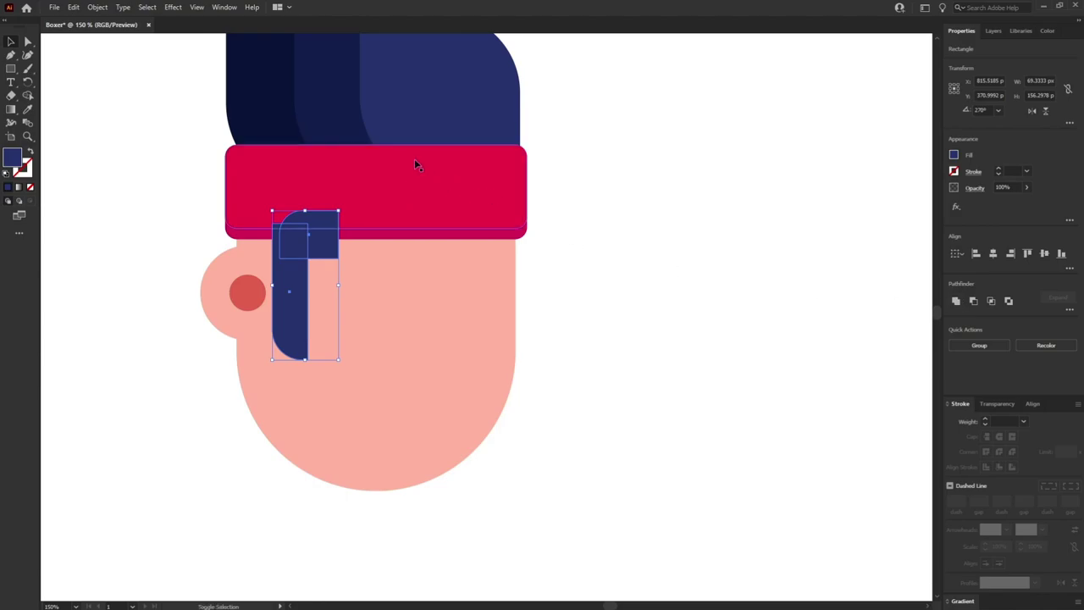
pyautogui.hotkey('shift', 'm')
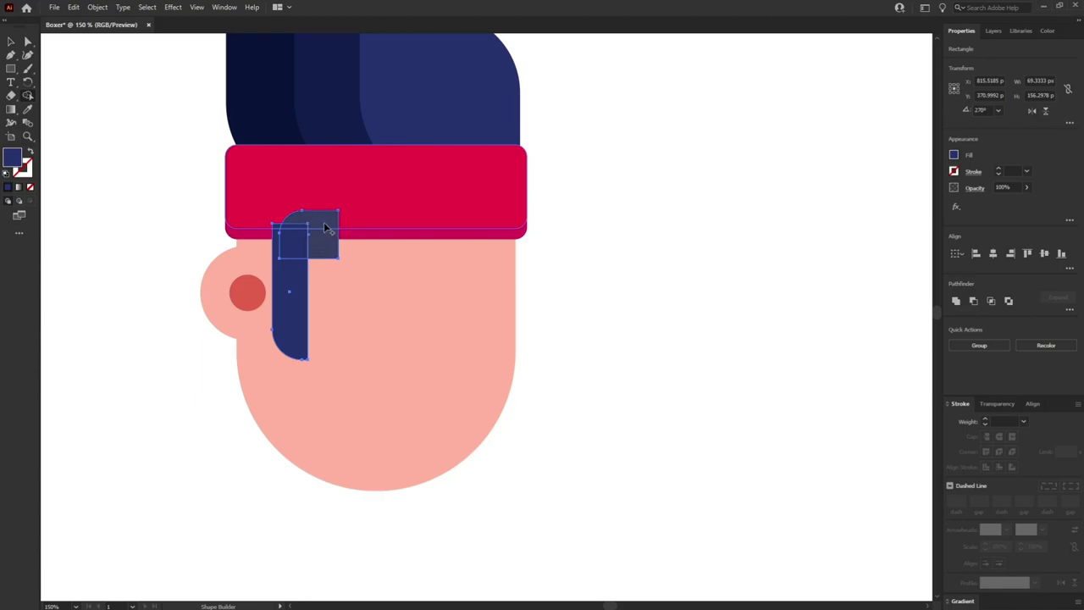
pyautogui.moveTo(324, 221)
pyautogui.mouseDown()
pyautogui.moveTo(288, 251)
pyautogui.moveTo(282, 289)
pyautogui.mouseUp()
pyautogui.moveTo(275, 328)
pyautogui.mouseDown()
pyautogui.moveTo(271, 275)
pyautogui.moveTo(298, 244)
pyautogui.mouseUp()
# Step: Round the merged sideburn's inner and upper-piece corners and place it behind the headband
pyautogui.press('a')
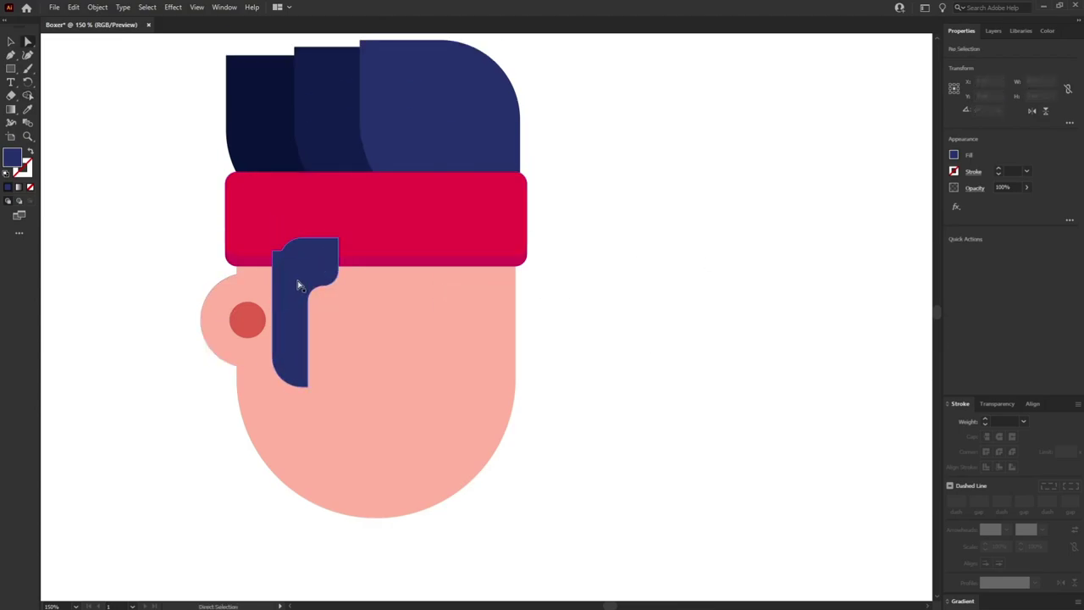
pyautogui.click(298, 285)
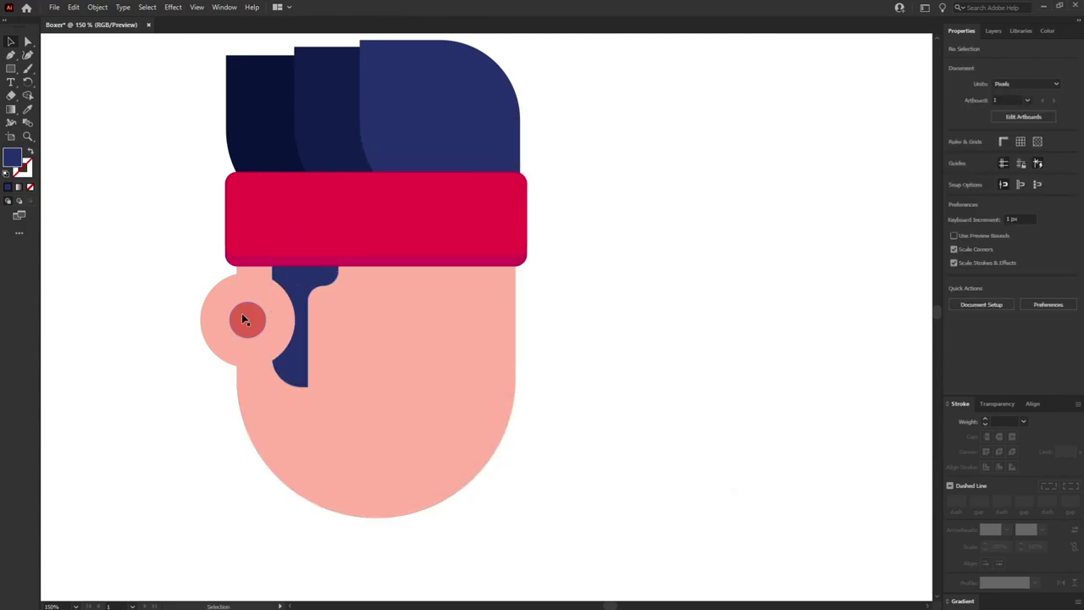
# Step: Place the ear behind the sideburn and move the sideburn slightly left over the ear
pyautogui.click(242, 314)
pyautogui.click(636, 324)
pyautogui.moveTo(288, 319); pyautogui.dragTo(274, 318)
# Step: Nudge the ear and sideburn together 5 px to the right
pyautogui.click(244, 319)
pyautogui.keyDown('shift'); pyautogui.click(276, 319); pyautogui.keyUp('shift')
pyautogui.press('Right')
pyautogui.press('Right')
pyautogui.press('Right')
pyautogui.press('Right')
pyautogui.press('Right')
pyautogui.click(641, 288)
# Step: Create a copy of the sideburn offset slightly to the right and trim its overhang with Shape Builder
pyautogui.hotkey('ctrl', '+')
pyautogui.hotkey('ctrl', '+')
pyautogui.scroll(4, 410, 177)
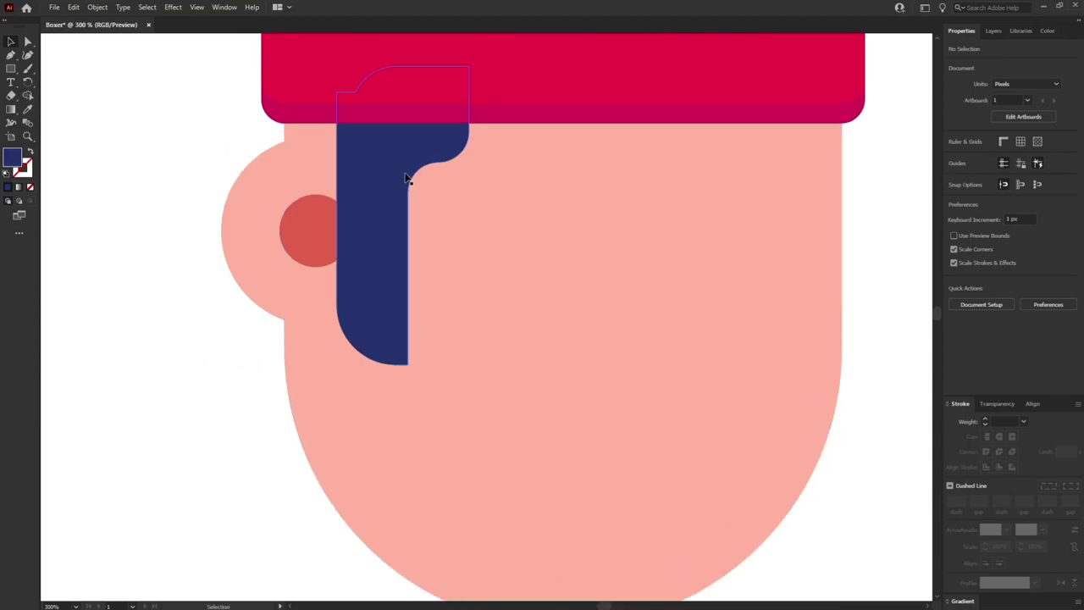
pyautogui.moveTo(386, 195); pyautogui.dragTo(397, 198)
pyautogui.keyDown('shift'); pyautogui.click(342, 178); pyautogui.keyUp('shift')
pyautogui.hotkey('shift', 'm')
pyautogui.keyDown('alt'); pyautogui.click(473, 156); pyautogui.keyUp('alt')
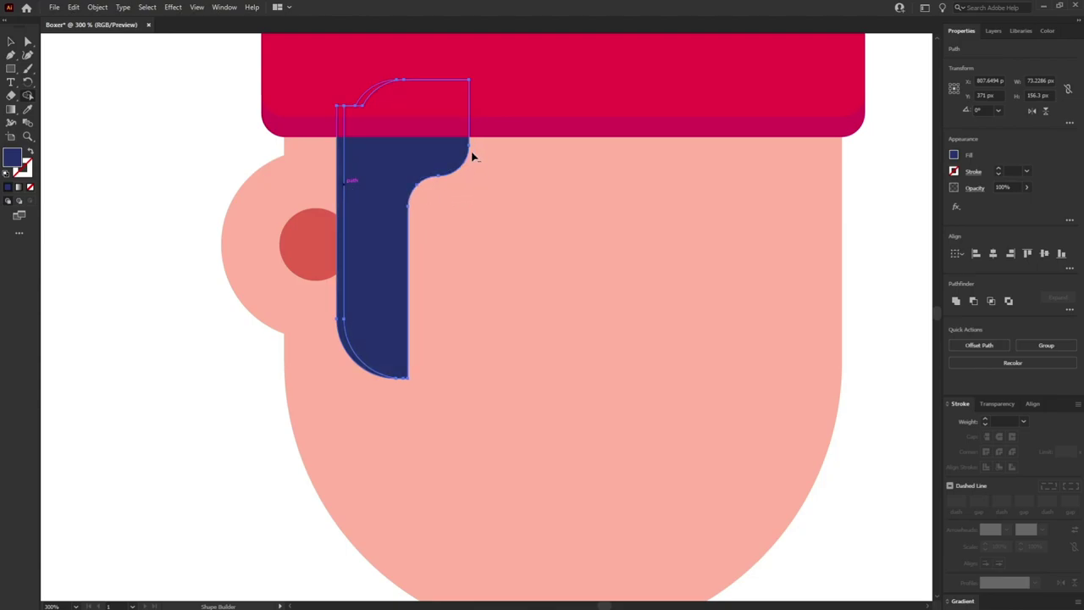
# Step: Fill the rear sideburn shape with dark navy #111C44 to form a shadow along its left edge
pyautogui.press('a')
pyautogui.click(104, 153)
pyautogui.click(341, 169)
pyautogui.doubleClick(19, 161)
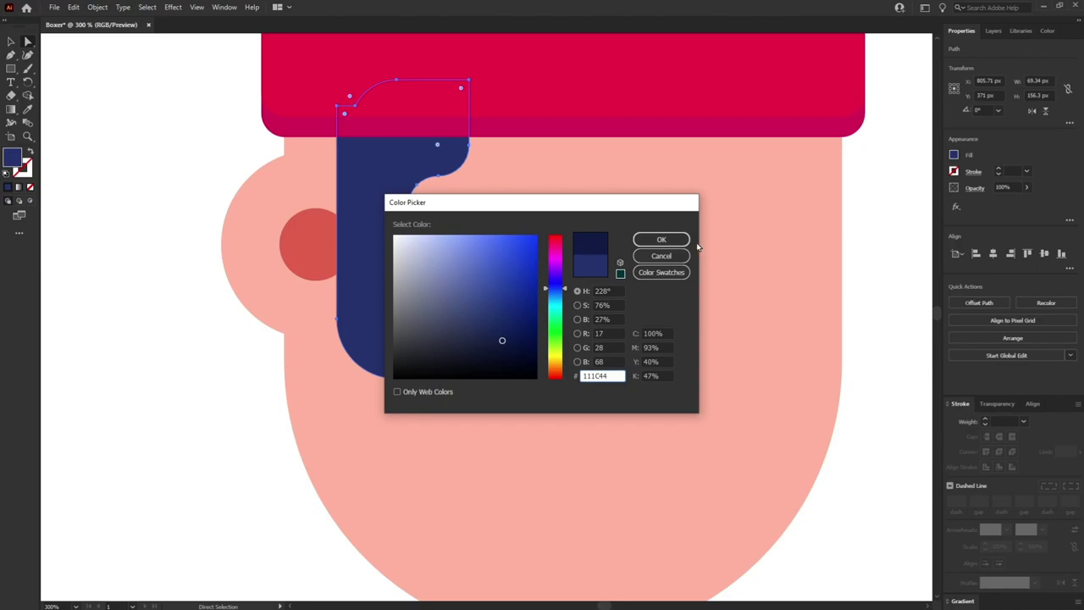
pyautogui.click(669, 239)
pyautogui.scroll(1, 169, 201)
pyautogui.click(169, 201)
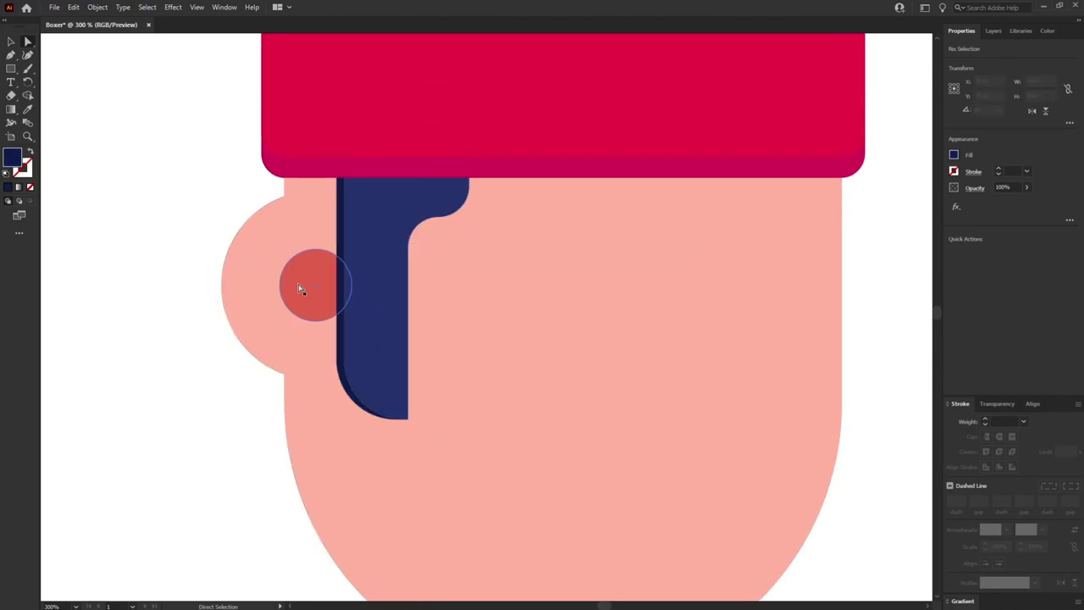
# Step: Inside the ear group, copy the outer circle slightly to the right, trim its overhang and round the trimmed corners
pyautogui.doubleClick(258, 261)
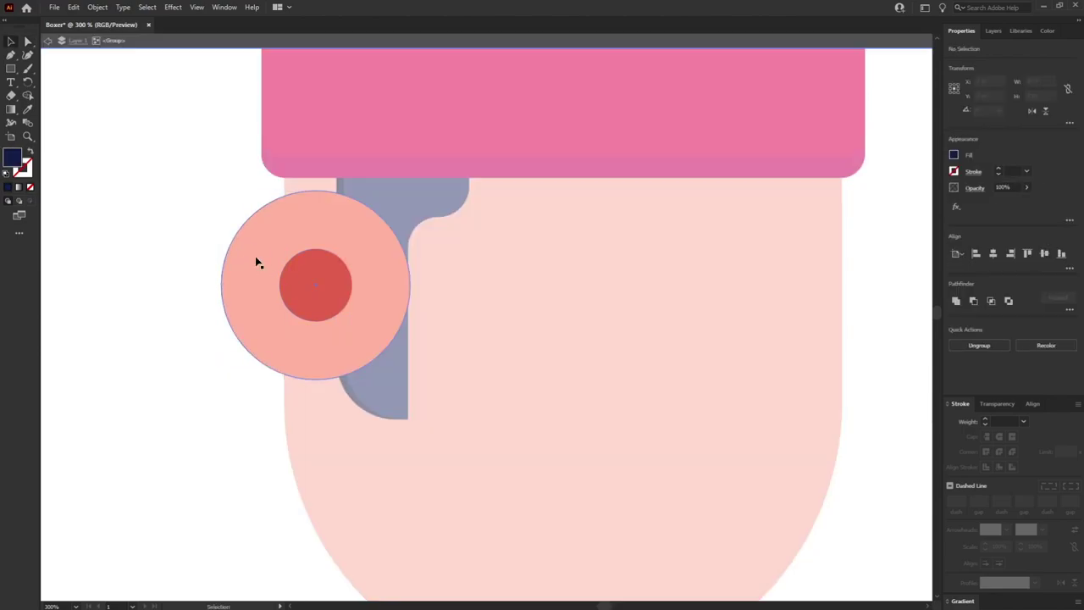
pyautogui.click(258, 262)
pyautogui.moveTo(258, 262); pyautogui.dragTo(269, 259)
pyautogui.keyDown('shift'); pyautogui.click(229, 262); pyautogui.keyUp('shift')
pyautogui.keyDown('alt'); pyautogui.click(416, 275); pyautogui.keyUp('alt')
pyautogui.click(167, 196)
pyautogui.click(323, 221)
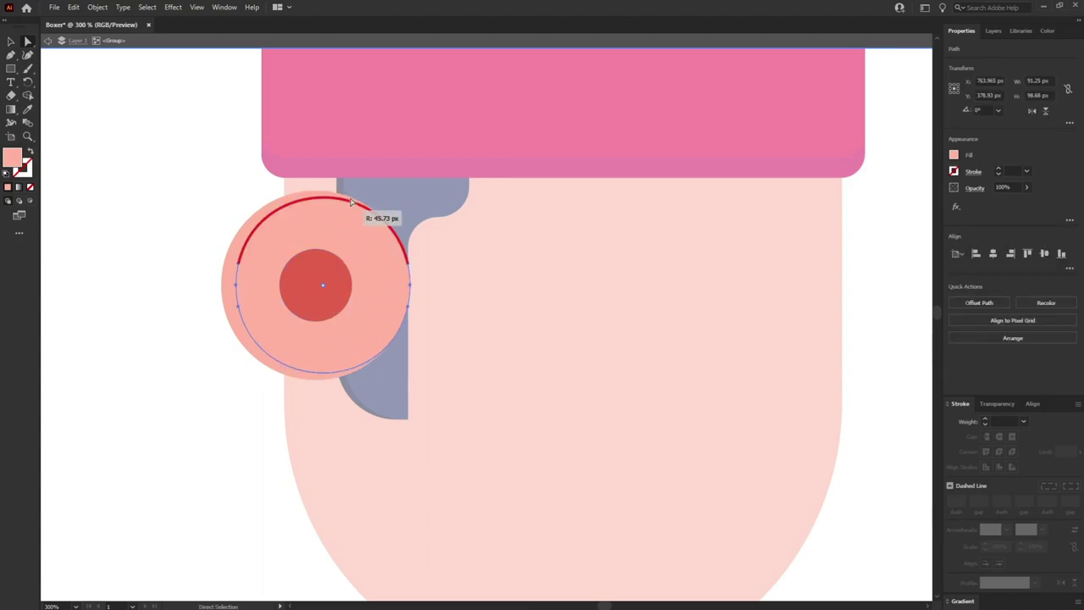
pyautogui.doubleClick(174, 212)
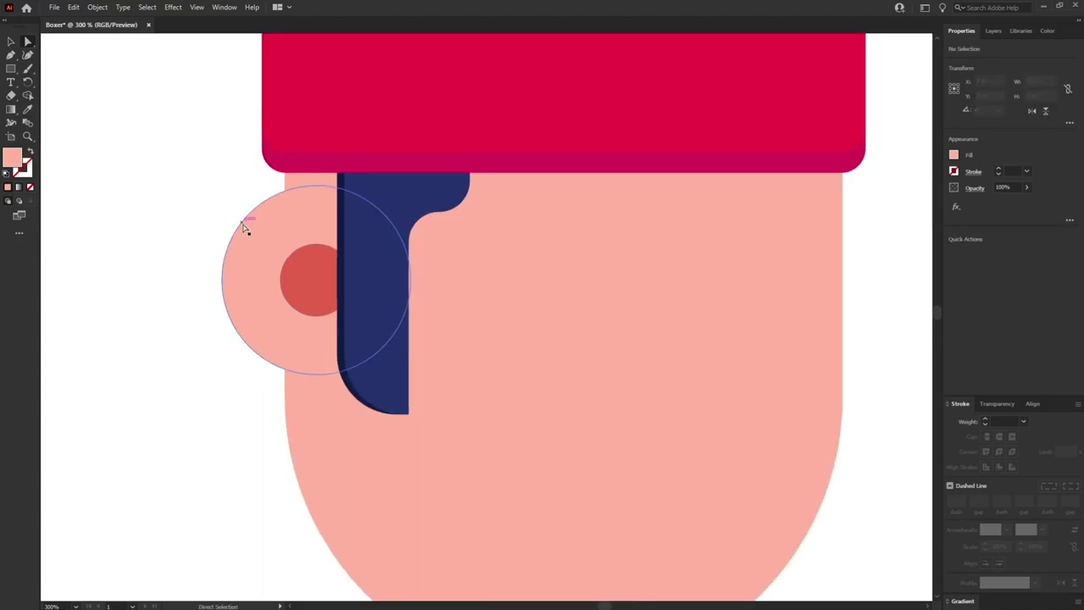
# Step: Fill the rear outer ear circle with the inner circle's sampled coral red
pyautogui.click(244, 226)
pyautogui.press('i')
pyautogui.click(313, 278)
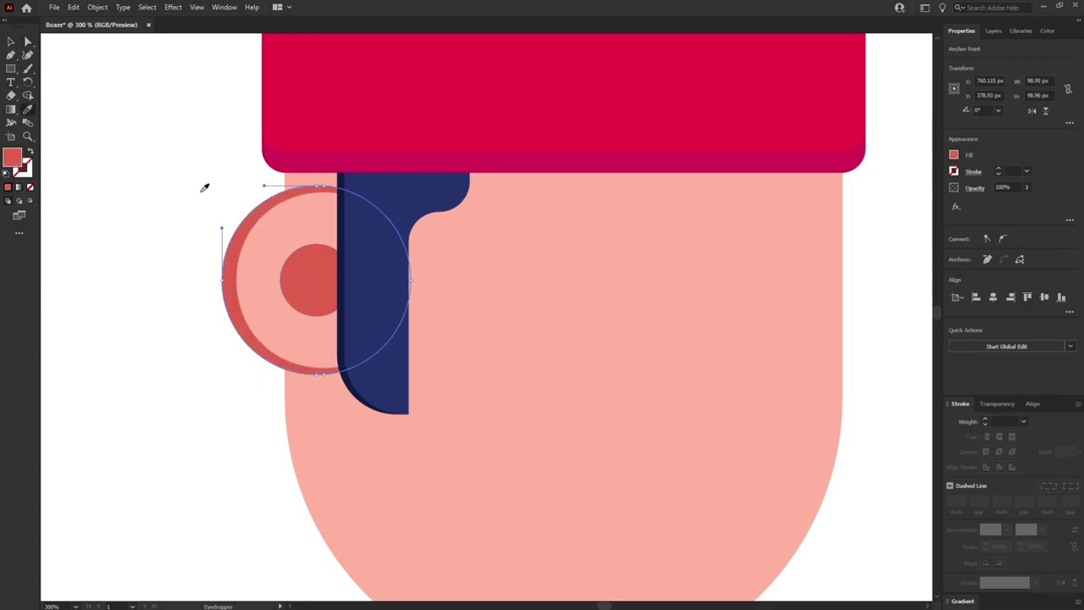
pyautogui.click(187, 192)
# Step: Stretch the front skin-coloured ear shape vertically to match the height of the coral circle behind it
pyautogui.scroll(1, 184, 195)
pyautogui.moveTo(272, 281); pyautogui.dragTo(233, 271)
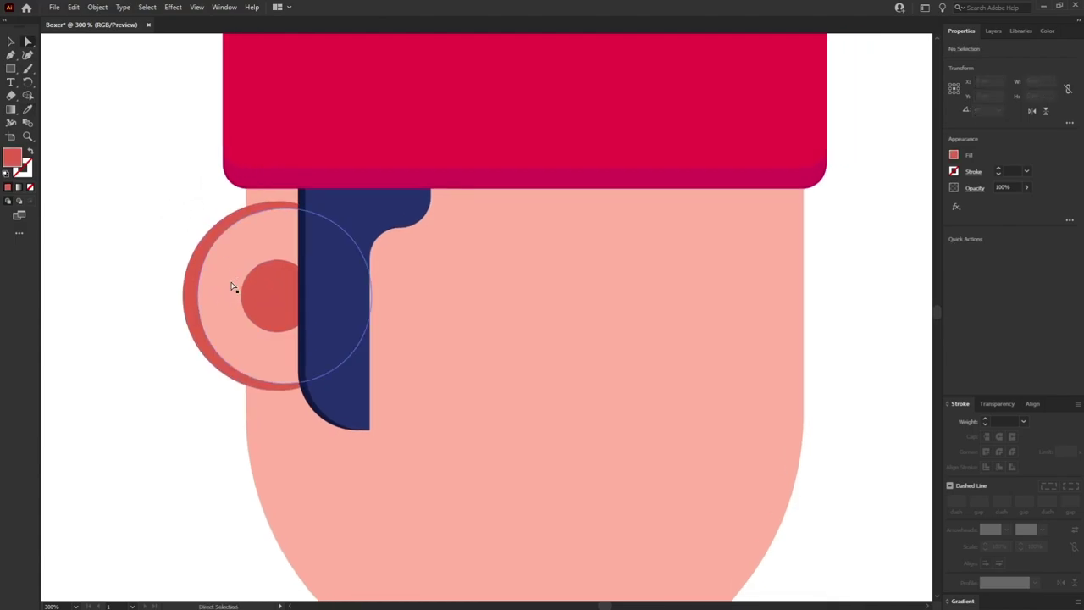
pyautogui.click(231, 286)
pyautogui.moveTo(284, 209); pyautogui.dragTo(285, 201)
pyautogui.click(150, 198)
# Step: Draw a circle about 18 px across on the earlobe and fill it with the ear's sampled coral red
pyautogui.moveTo(263, 347); pyautogui.dragTo(255, 343)
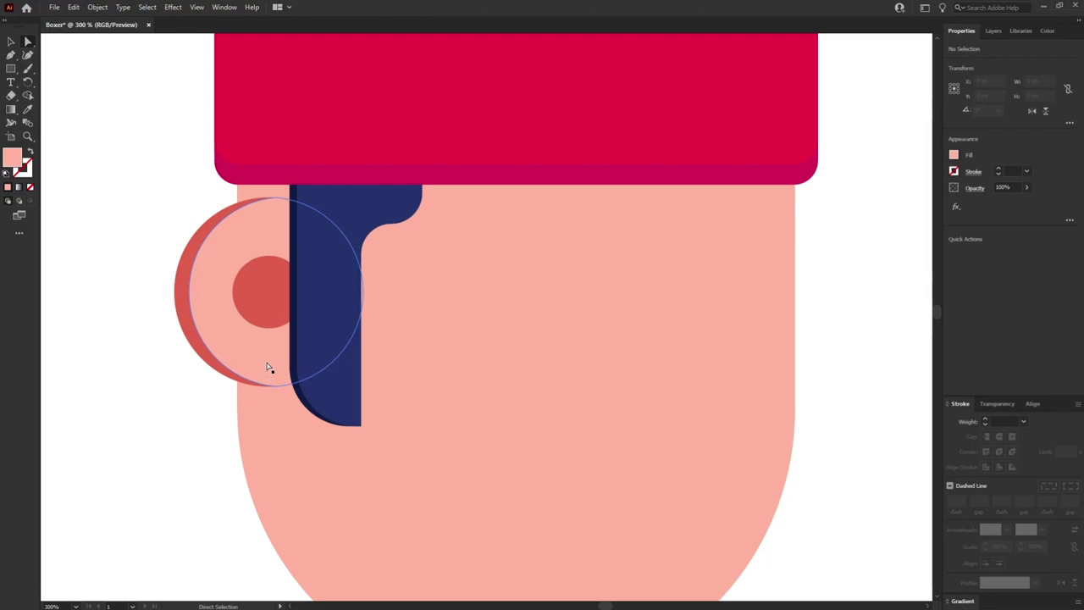
pyautogui.moveTo(11, 69); pyautogui.dragTo(55, 72)
pyautogui.moveTo(256, 347)
pyautogui.mouseDown()
pyautogui.moveTo(259, 364)
pyautogui.moveTo(279, 371)
pyautogui.moveTo(264, 362)
pyautogui.mouseUp()
pyautogui.press('v')
pyautogui.moveTo(276, 370); pyautogui.dragTo(281, 375)
pyautogui.press('i')
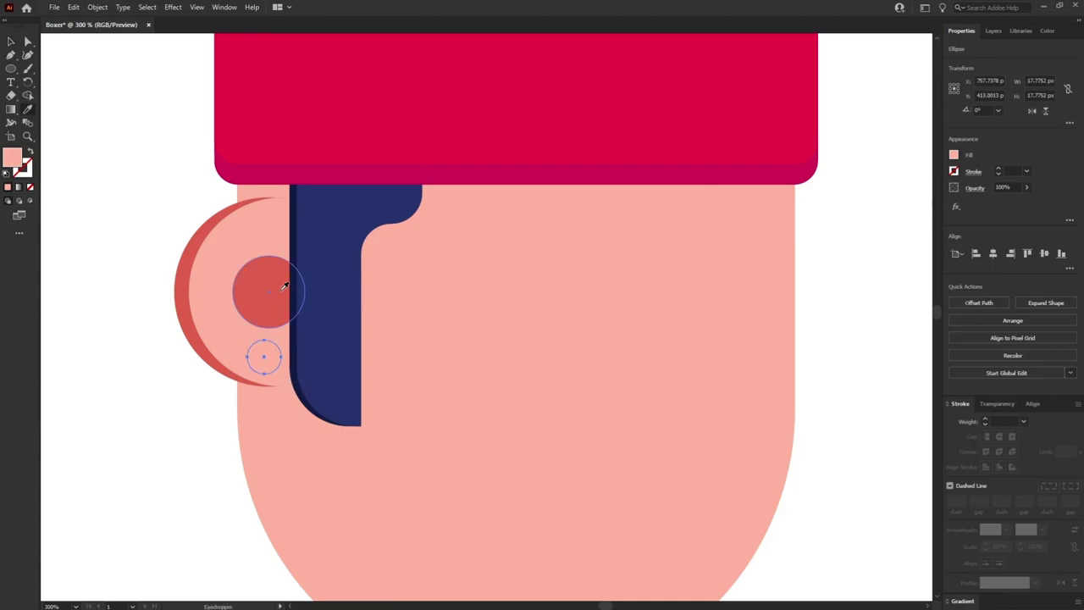
pyautogui.click(274, 295)
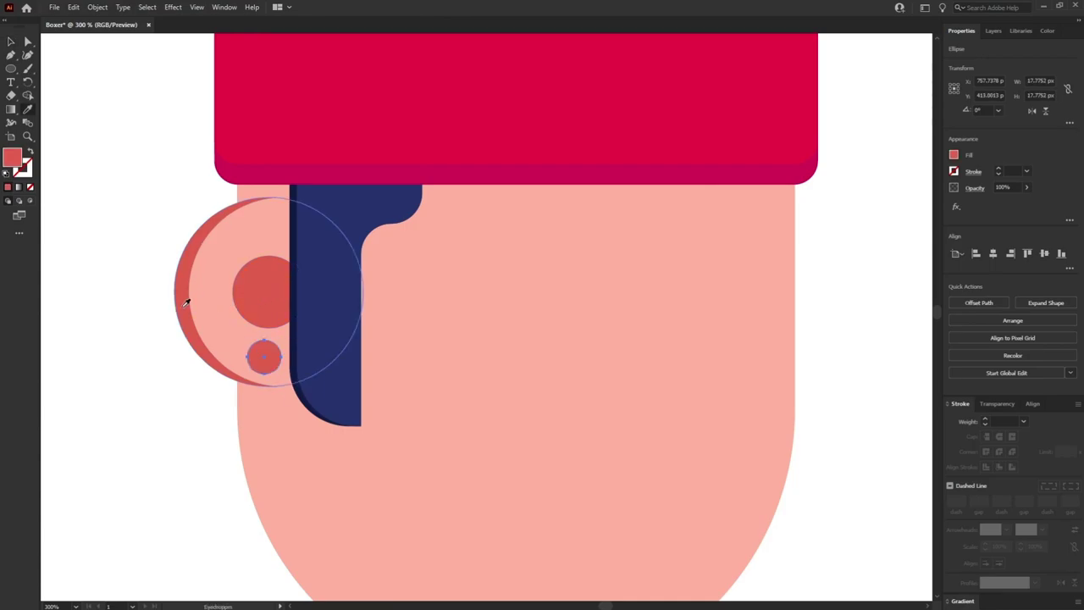
# Step: Draw a rounded earring rectangle about 15 by 33 px and position it over the small earlobe circle
pyautogui.hotkey('ctrl', '+')
pyautogui.moveTo(188, 302); pyautogui.dragTo(96, 295)
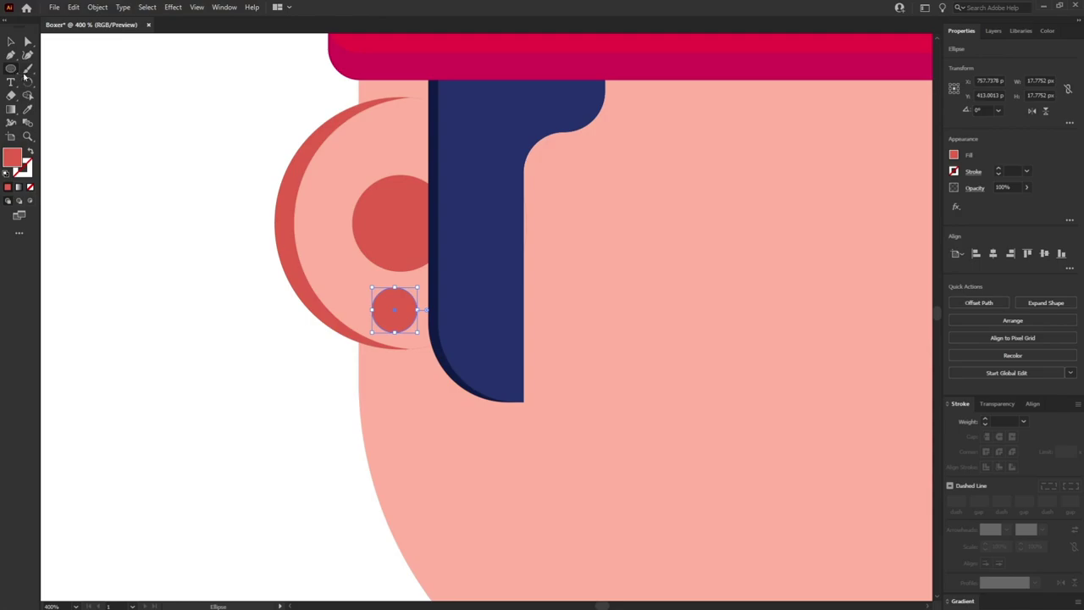
pyautogui.moveTo(11, 71); pyautogui.dragTo(56, 70)
pyautogui.moveTo(127, 163)
pyautogui.mouseDown()
pyautogui.moveTo(133, 200)
pyautogui.moveTo(175, 269)
pyautogui.moveTo(166, 246)
pyautogui.mouseUp()
pyautogui.press('v')
pyautogui.moveTo(158, 237); pyautogui.dragTo(145, 225)
pyautogui.moveTo(158, 223)
pyautogui.mouseDown()
pyautogui.moveTo(270, 352)
pyautogui.moveTo(407, 360)
pyautogui.mouseUp()
# Step: Fill the earring with a muted grey-blue at hue 201°
pyautogui.doubleClick(15, 160)
pyautogui.moveTo(555, 359); pyautogui.dragTo(556, 299)
pyautogui.moveTo(404, 245); pyautogui.dragTo(420, 246)
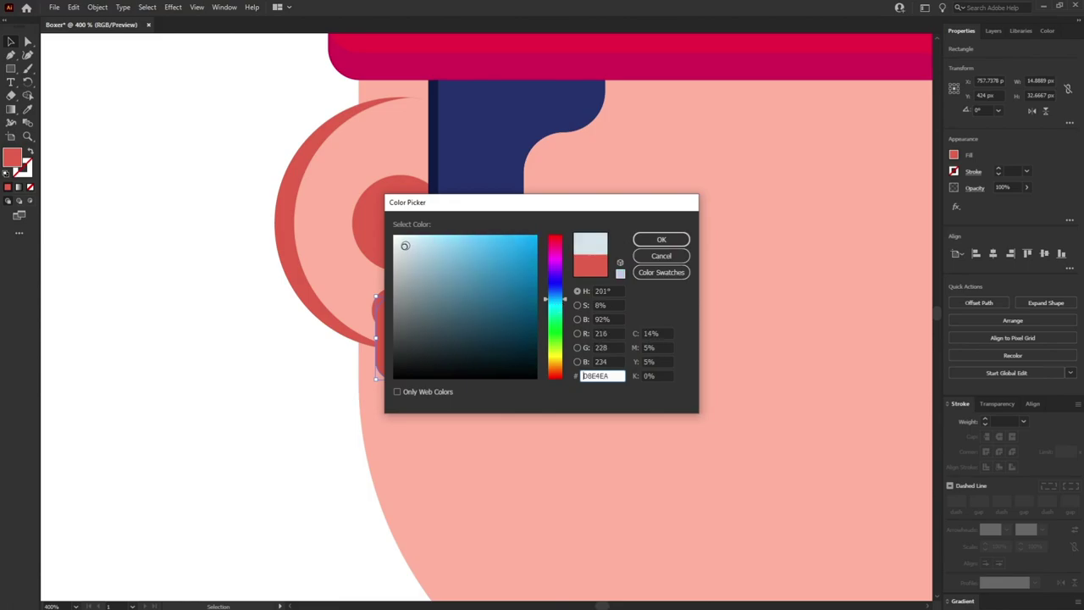
pyautogui.click(662, 240)
pyautogui.click(204, 324)
pyautogui.scroll(1, 204, 325)
pyautogui.click(406, 398)
pyautogui.doubleClick(13, 158)
pyautogui.click(412, 268)
pyautogui.click(661, 240)
# Step: Create a copy of the earring shifted slightly upward and trim its overhang with Shape Builder
pyautogui.hotkey('ctrl', '+')
pyautogui.moveTo(507, 351); pyautogui.dragTo(507, 331)
pyautogui.keyDown('shift'); pyautogui.click(484, 373); pyautogui.keyUp('shift')
pyautogui.hotkey('shift', 'm')
pyautogui.keyDown('alt'); pyautogui.click(486, 244); pyautogui.keyUp('alt')
pyautogui.press('a')
pyautogui.click(335, 345)
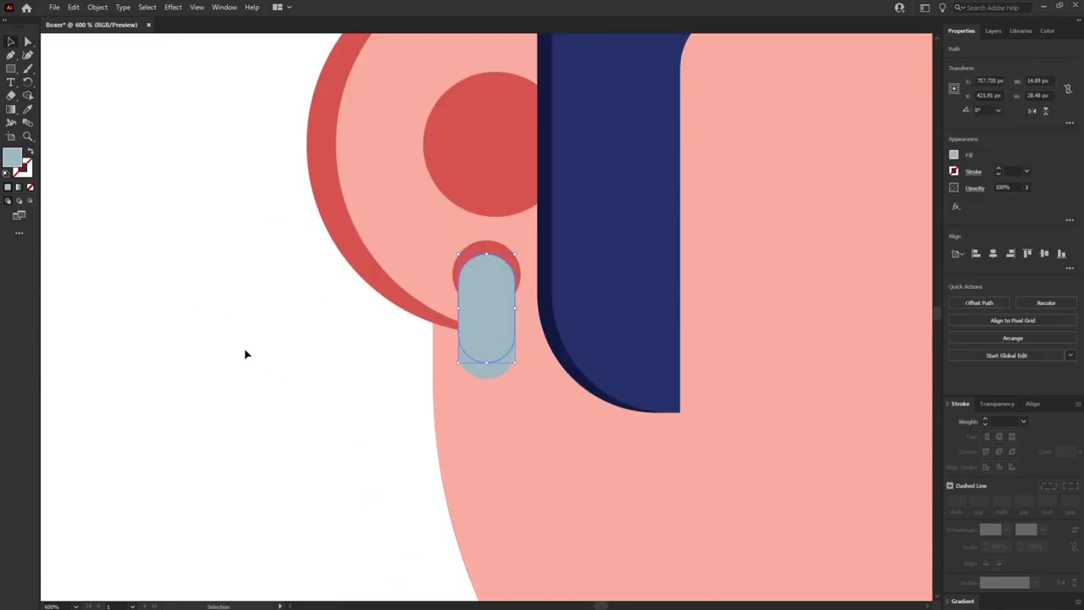
pyautogui.press('v')
# Step: Draw a small rounded highlight about 4.4 by 12.6 px inside the earring and fill it white
pyautogui.click(11, 69)
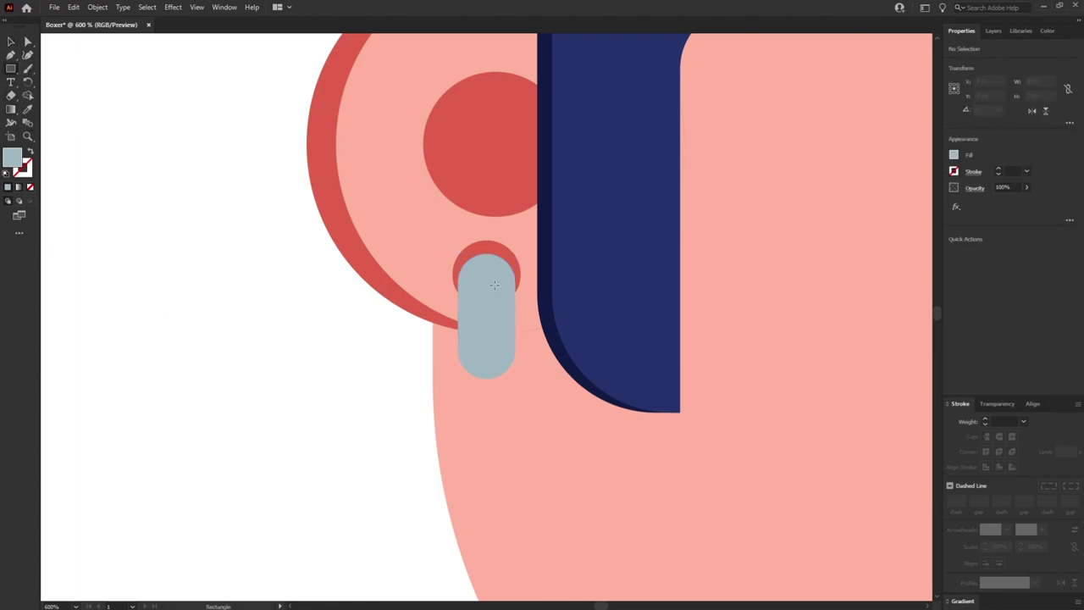
pyautogui.moveTo(479, 283); pyautogui.dragTo(496, 360)
pyautogui.press('a')
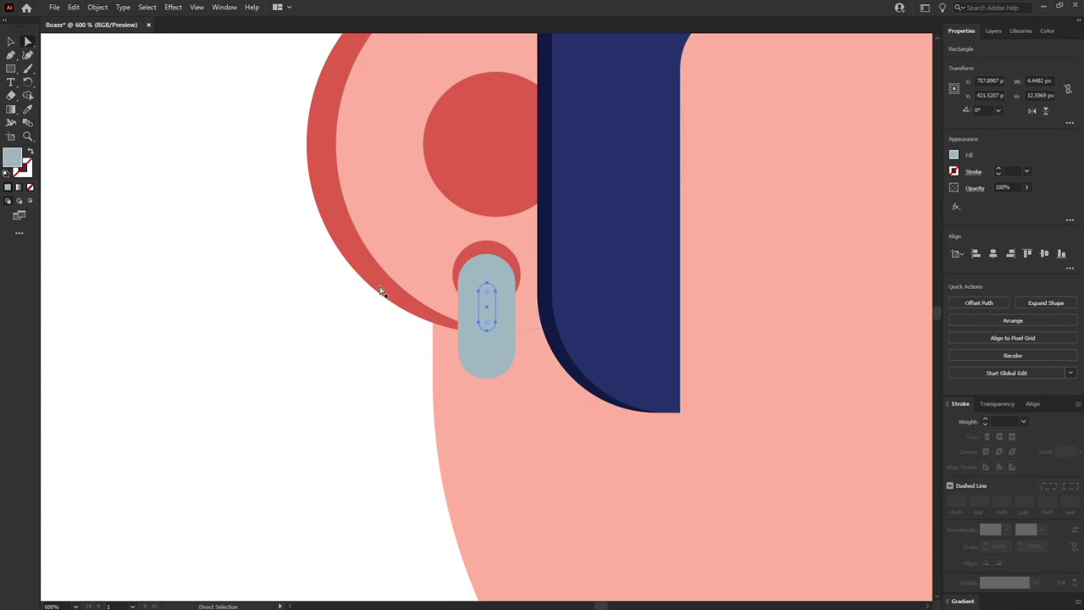
pyautogui.doubleClick(13, 159)
pyautogui.moveTo(415, 262); pyautogui.dragTo(385, 218)
pyautogui.click(659, 240)
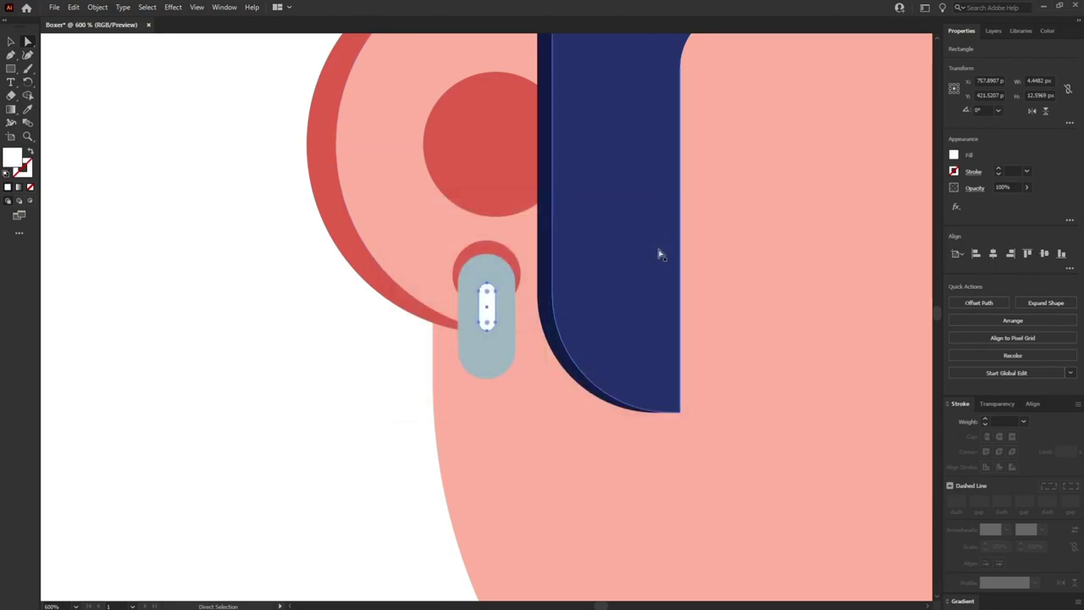
# Step: Set the earring highlight's blending mode to Overlay and change its opacity
pyautogui.click(990, 404)
pyautogui.click(972, 583)
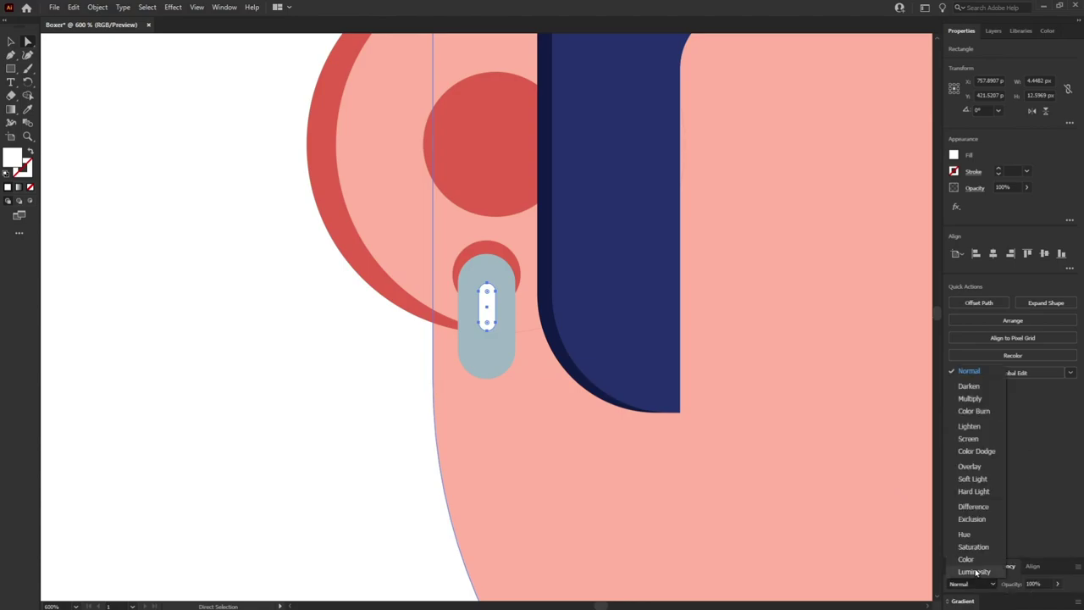
pyautogui.click(969, 466)
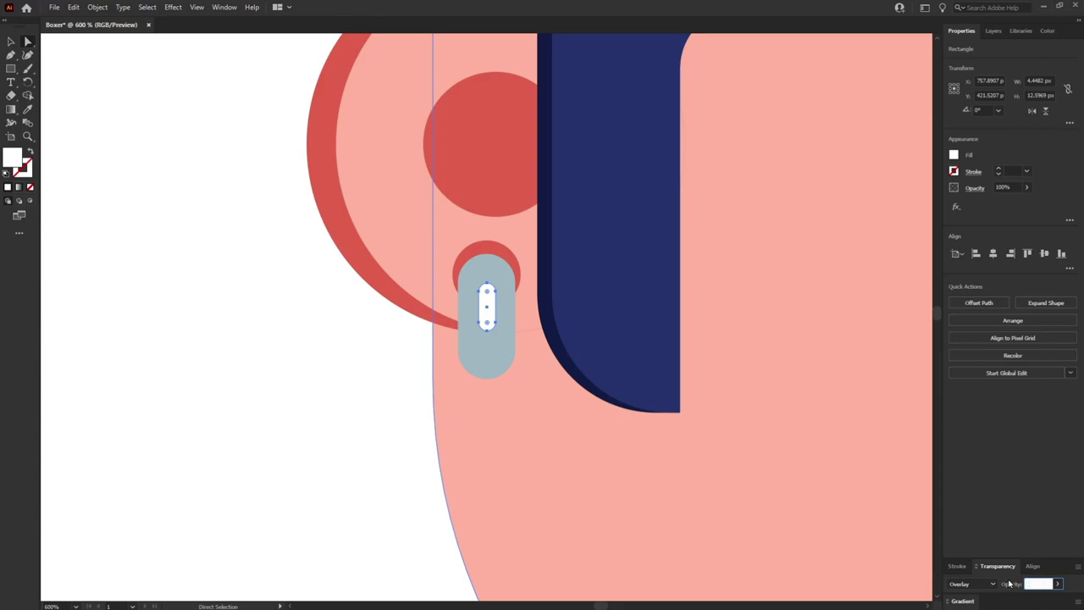
pyautogui.press('Return')
pyautogui.click(261, 358)
# Step: Draw a white rectangle about 59 by 114 px over the headband's left part and the ear
pyautogui.hotkey('ctrl', '-')
pyautogui.hotkey('ctrl', '-')
pyautogui.hotkey('ctrl', '-')
pyautogui.moveTo(369, 255); pyautogui.dragTo(274, 292)
pyautogui.press('m')
pyautogui.moveTo(285, 162); pyautogui.dragTo(361, 308)
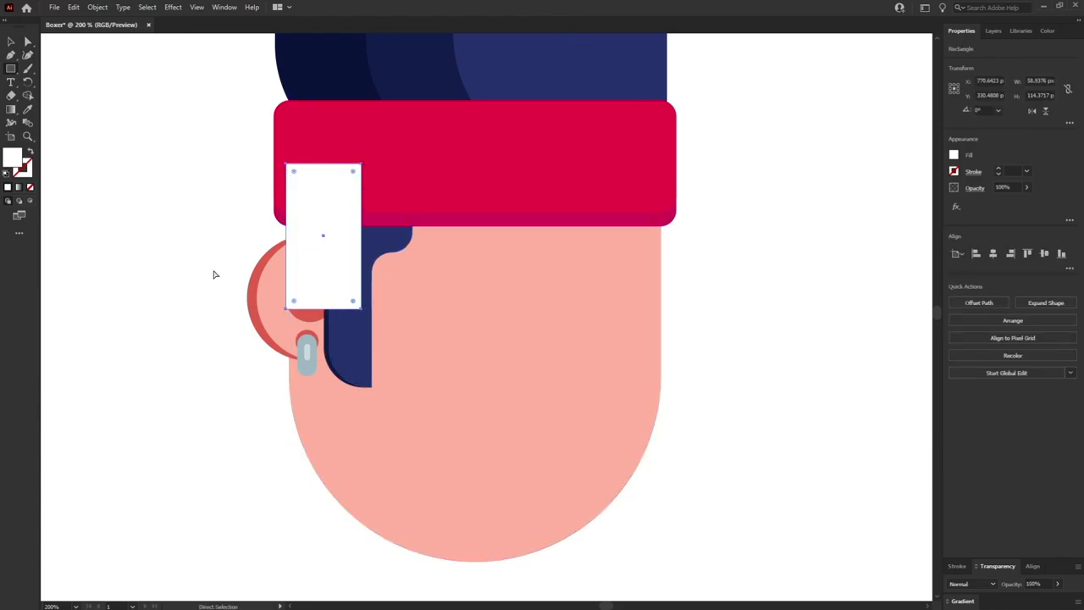
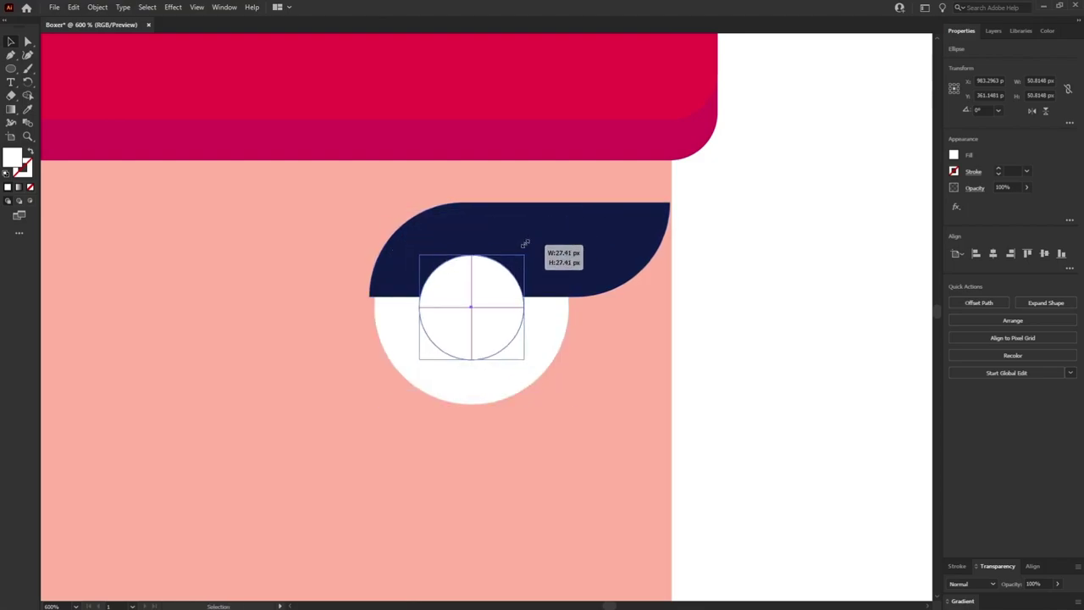
# Step: Fill the pupil with the eyebrow's sampled navy and add a white highlight circle about 7 px across on it
pyautogui.press('i')
pyautogui.click(548, 243)
pyautogui.press('v')
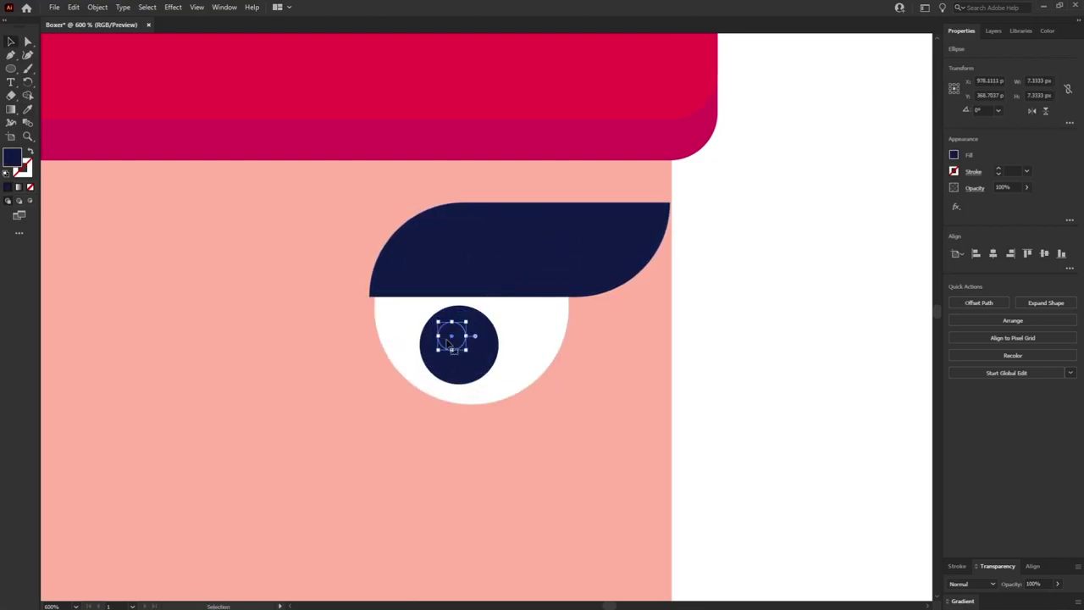
pyautogui.press('i')
pyautogui.click(532, 326)
# Step: Select the eye white, pupil, highlight and eyebrow and group them
pyautogui.press('v')
pyautogui.keyDown('shift'); pyautogui.click(464, 343); pyautogui.keyUp('shift')
pyautogui.keyDown('shift'); pyautogui.click(575, 236); pyautogui.keyUp('shift')
pyautogui.rightClick(578, 231)
pyautogui.click(606, 296)
pyautogui.click(689, 298)
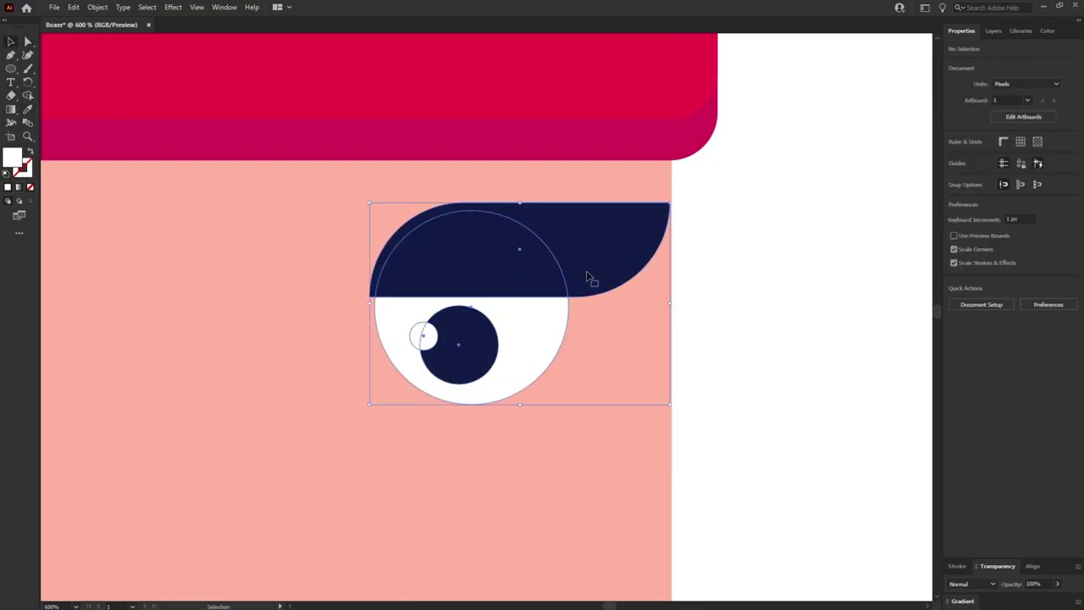
# Step: Inside the eye group, rotate the eyebrow about 7° counterclockwise around its lower-left corner and nudge it down 2 px
pyautogui.doubleClick(587, 272)
pyautogui.press('r')
pyautogui.click(369, 296)
pyautogui.moveTo(670, 204); pyautogui.dragTo(656, 168)
pyautogui.press('v')
pyautogui.press('Down')
pyautogui.press('Down')
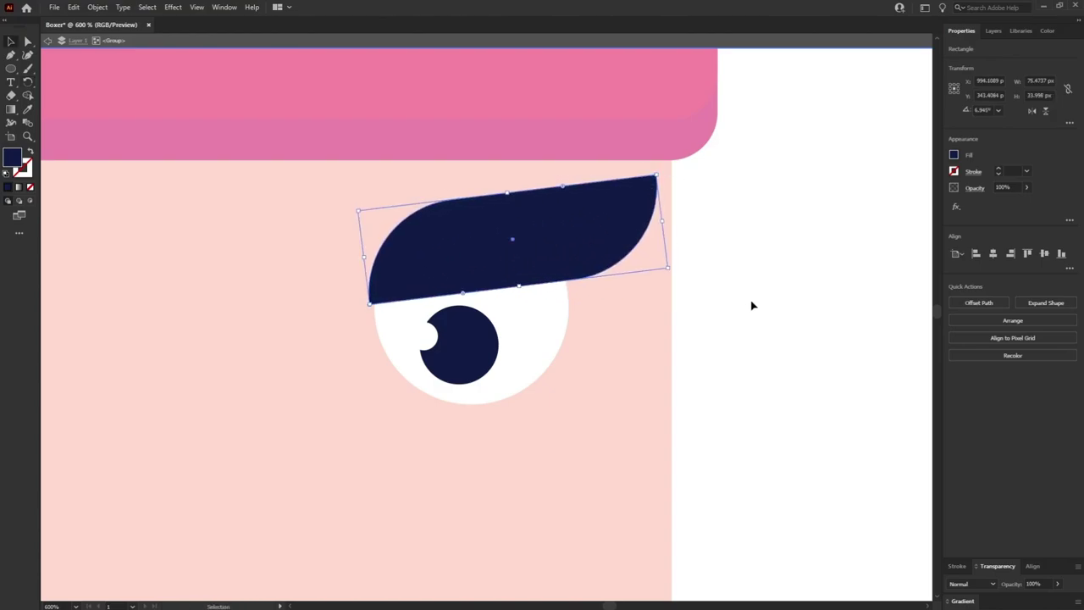
# Step: Scale a copy of the eyebrow down to about 65 by 29 px inside the original and fill it white
pyautogui.hotkey('ctrl', '=')
pyautogui.moveTo(697, 291); pyautogui.dragTo(668, 300)
pyautogui.doubleClick(12, 158)
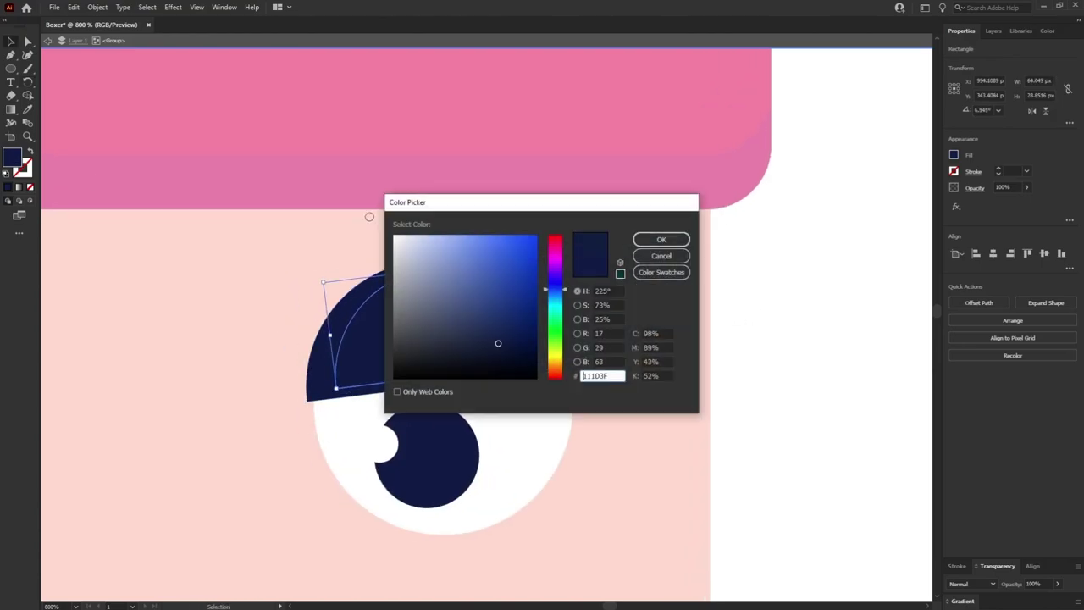
pyautogui.click(396, 236)
pyautogui.click(661, 240)
# Step: Give the smaller eyebrow copy a white stroke and no fill
pyautogui.click(26, 172)
pyautogui.click(8, 187)
pyautogui.click(11, 158)
pyautogui.click(30, 187)
# Step: Add an anchor point to the smaller eyebrow outline and delete the rest of the path, leaving a short stroke on its upper-left curve
pyautogui.click(10, 55)
pyautogui.press('+')
pyautogui.click(362, 307)
pyautogui.press('Return')
pyautogui.press('v')
pyautogui.doubleClick(352, 325)
pyautogui.press('a')
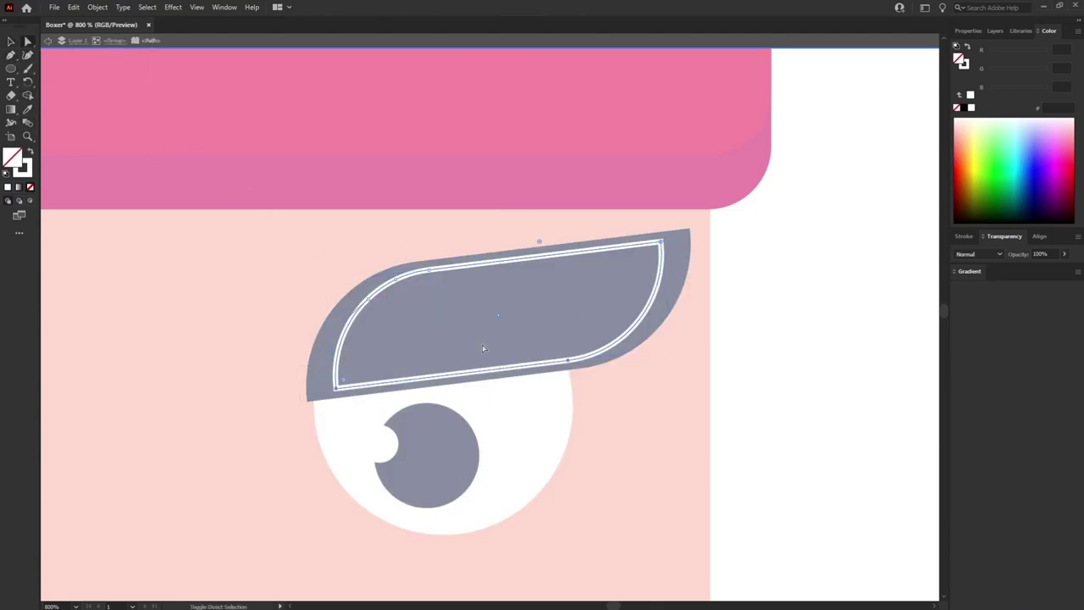
pyautogui.press('Delete')
# Step: Set the eyebrow highlight's stroke weight to 3.115 pt, its blending to Overlay and its opacity to 50%, and leave the group
pyautogui.click(964, 236)
pyautogui.click(993, 252)
pyautogui.click(992, 252)
pyautogui.click(993, 252)
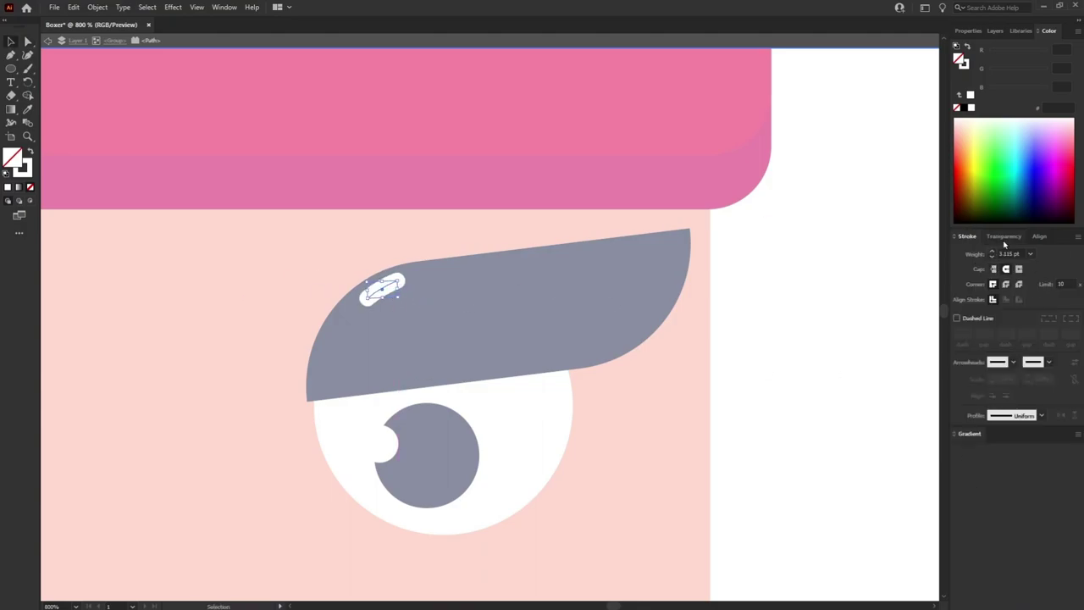
pyautogui.click(1003, 237)
pyautogui.press('Return')
pyautogui.doubleClick(849, 344)
pyautogui.hotkey('ctrl', '-')
pyautogui.hotkey('ctrl', '-')
pyautogui.hotkey('ctrl', '-')
pyautogui.hotkey('ctrl', '-')
pyautogui.hotkey('ctrl', '=')
pyautogui.hotkey('ctrl', '=')
pyautogui.hotkey('ctrl', '=')
pyautogui.hotkey('ctrl', '=')
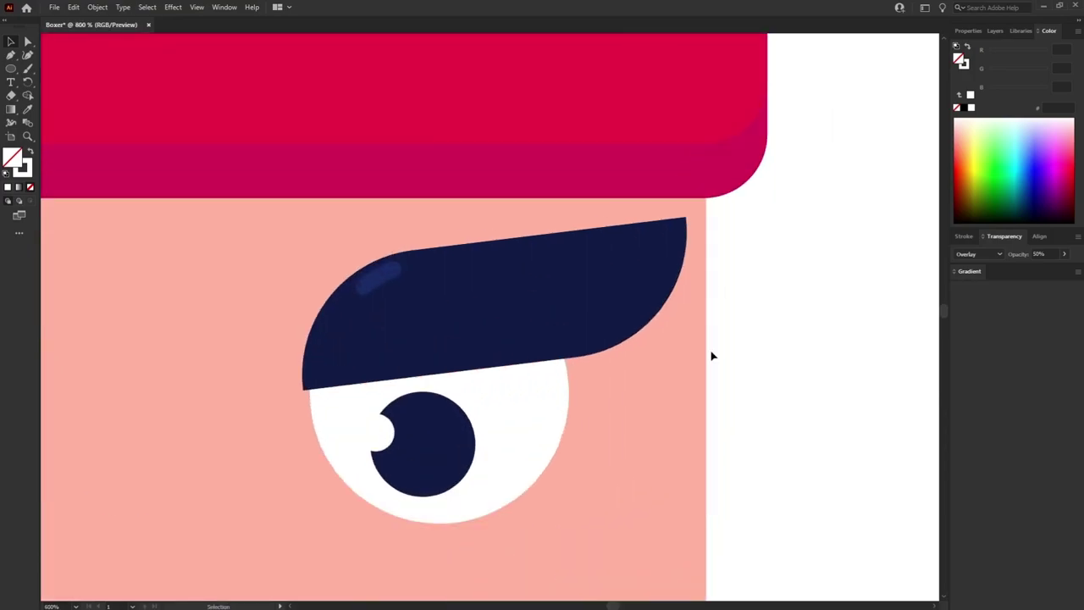
# Step: Duplicate the eye and eyebrow group and reflect the copy to form the matching eye on the sideburn side of the face
pyautogui.click(557, 310)
pyautogui.hotkey('ctrl', '-')
pyautogui.hotkey('ctrl', '-')
pyautogui.hotkey('ctrl', '-')
pyautogui.hotkey('ctrl', '-')
pyautogui.rightClick(352, 299)
pyautogui.moveTo(516, 299); pyautogui.dragTo(362, 317)
pyautogui.moveTo(413, 426)
pyautogui.click(517, 470)
pyautogui.press('Return')
pyautogui.click(711, 314)
pyautogui.scroll(-1, 712, 318)
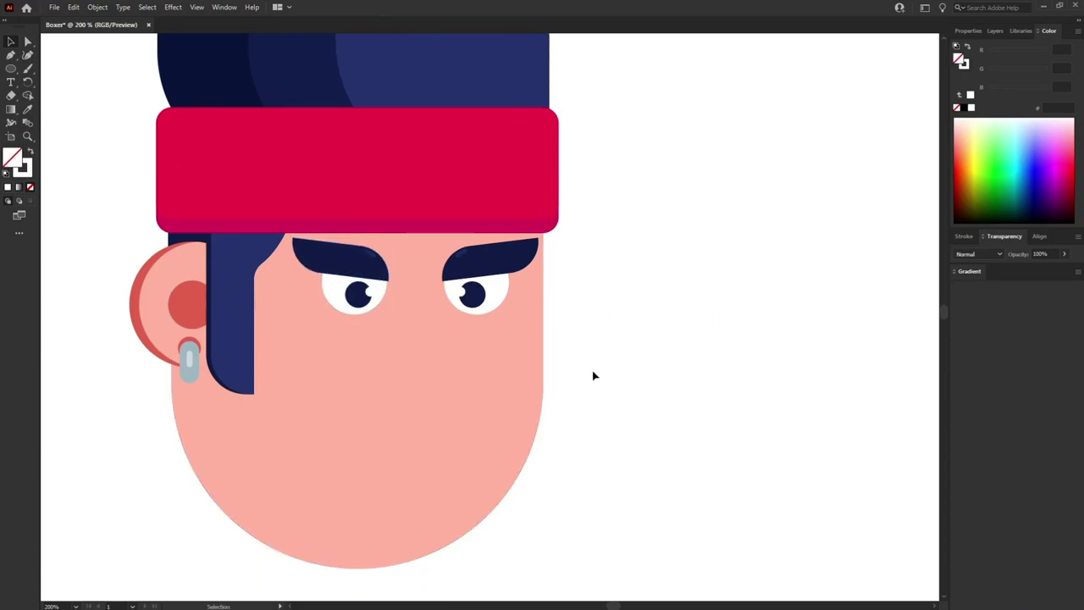
# Step: Draw an upright rectangle below the eyes and round its corners fully into a pill
pyautogui.scroll(-3, 564, 370)
pyautogui.scroll(1, 571, 350)
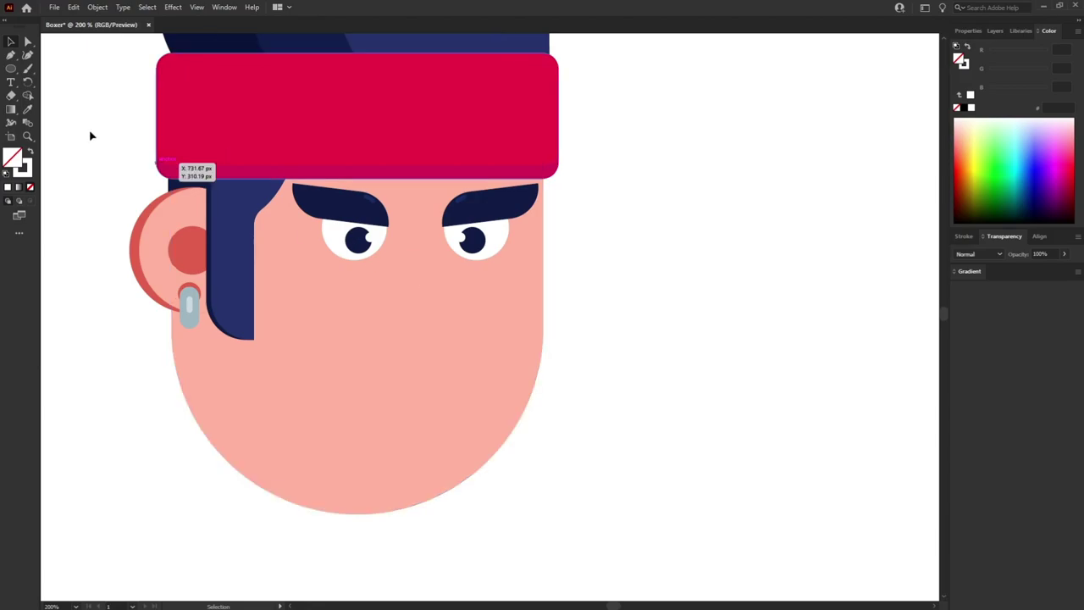
pyautogui.moveTo(14, 71); pyautogui.dragTo(51, 69)
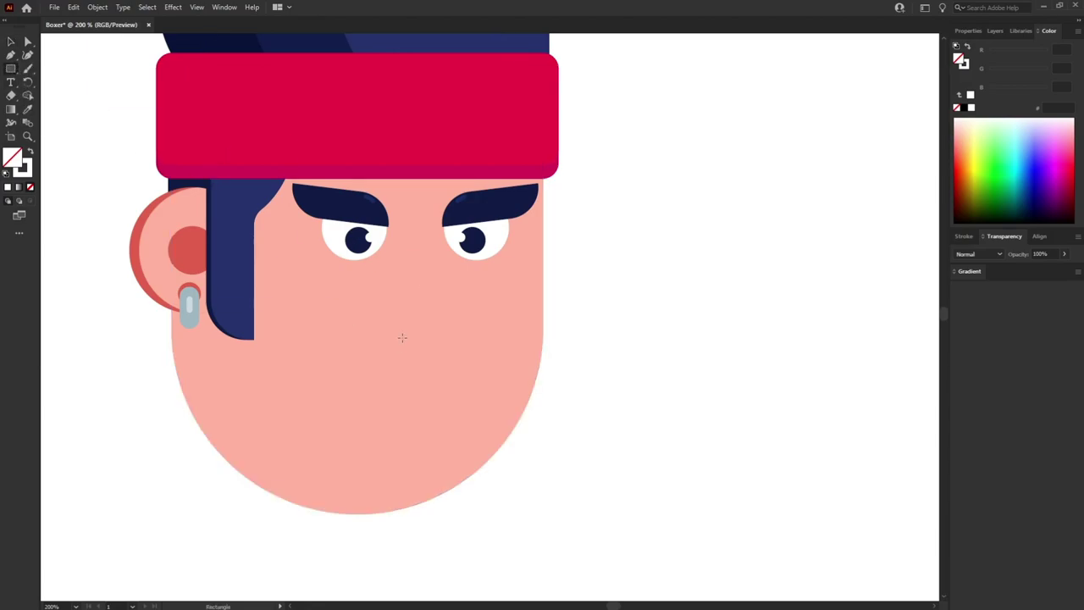
pyautogui.moveTo(395, 295); pyautogui.dragTo(478, 414)
pyautogui.press('a')
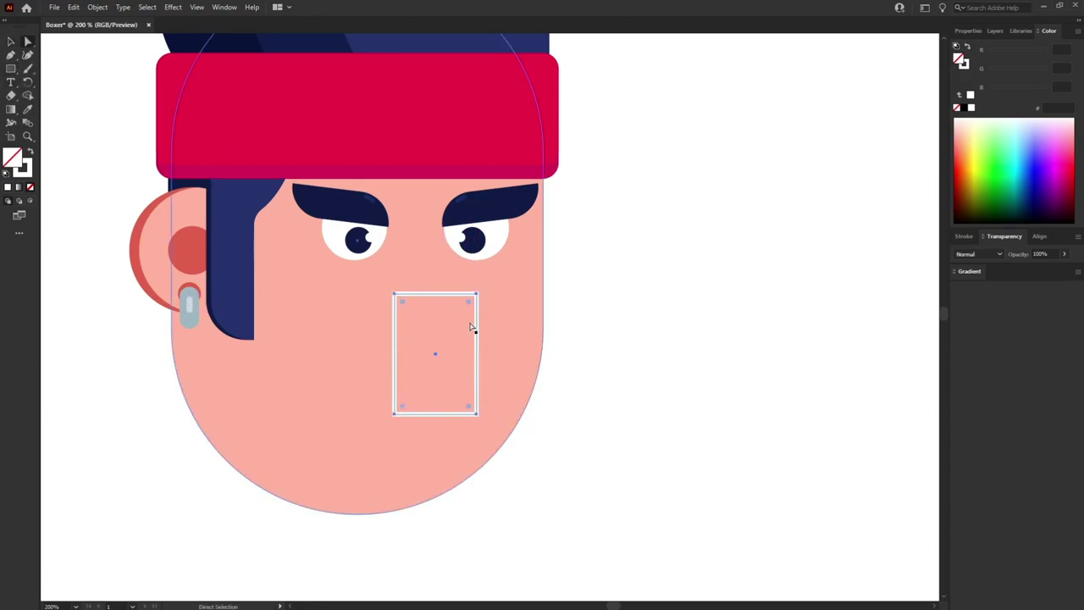
pyautogui.moveTo(468, 302); pyautogui.dragTo(459, 430)
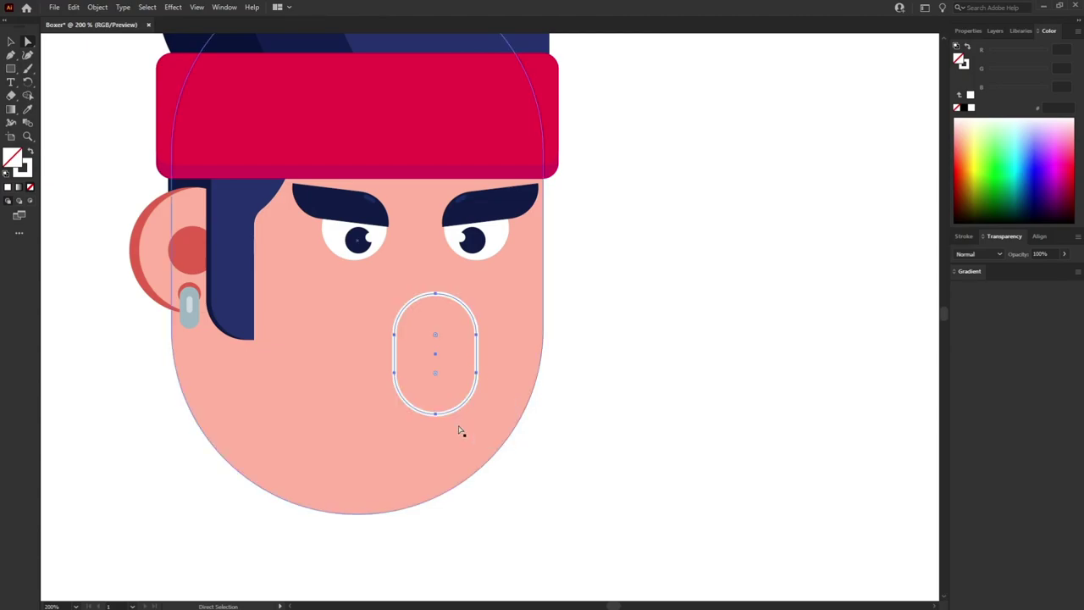
# Step: Fill the pill with the inner ear's red (E25F4D) and move it between the eyes as the nose
pyautogui.press('i')
pyautogui.click(491, 373)
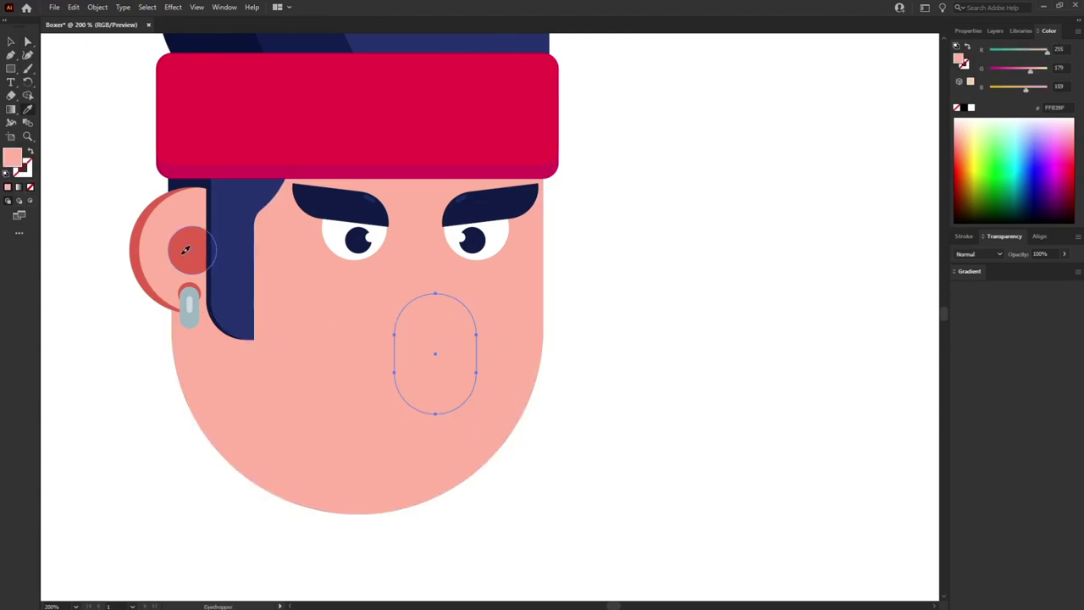
pyautogui.click(185, 248)
pyautogui.press('v')
pyautogui.moveTo(450, 369); pyautogui.dragTo(379, 313)
# Step: Offset a copy of the nose slightly upward, divide the shapes with Shape Builder and colour the lower crescent darker red (BC3426)
pyautogui.moveTo(425, 344); pyautogui.dragTo(422, 328)
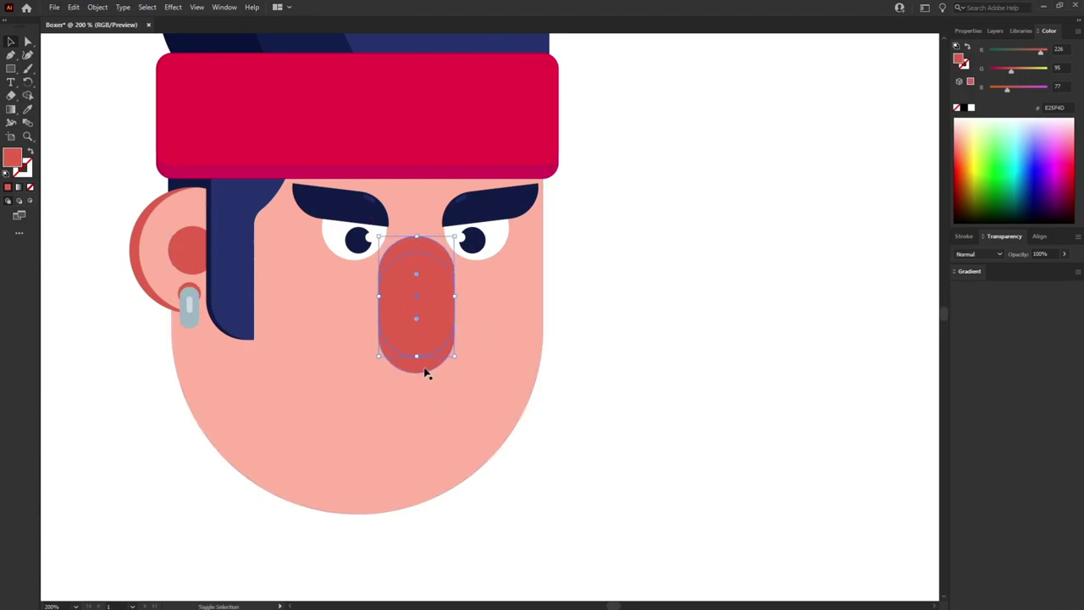
pyautogui.hotkey('shift', 'm')
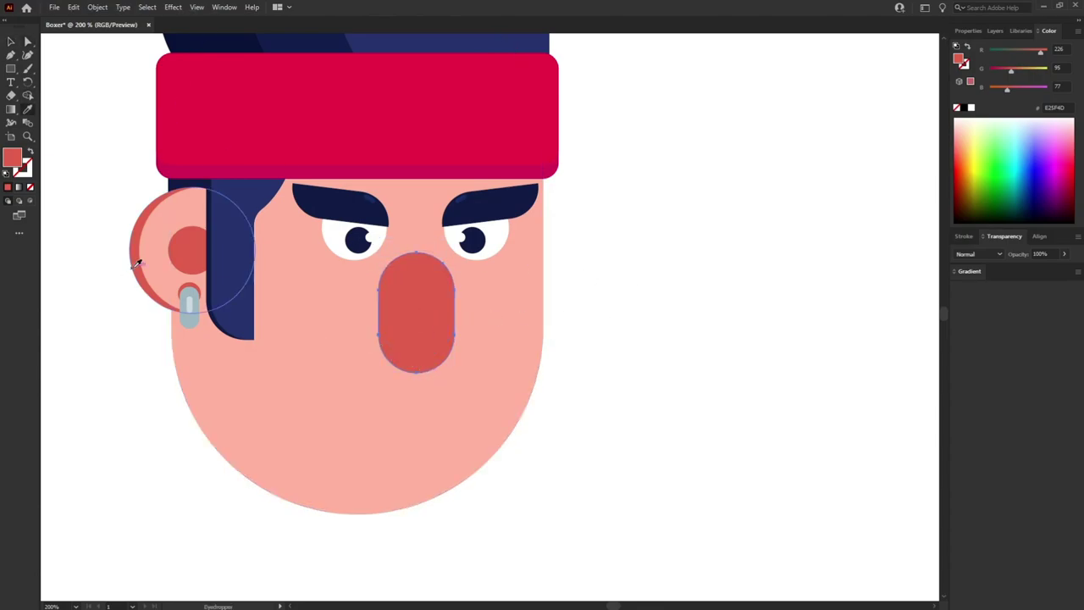
pyautogui.doubleClick(17, 159)
pyautogui.click(493, 275)
pyautogui.click(507, 269)
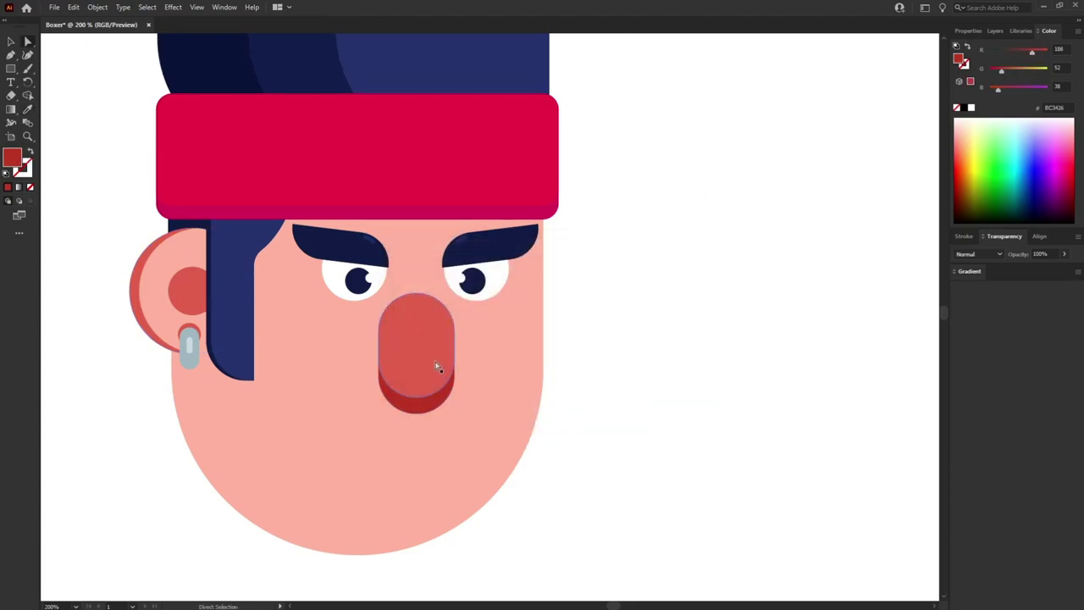
# Step: Scale a copy of the lighter nose shape down inside the original and give it the eyebrow highlight's stroke style
pyautogui.click(433, 362)
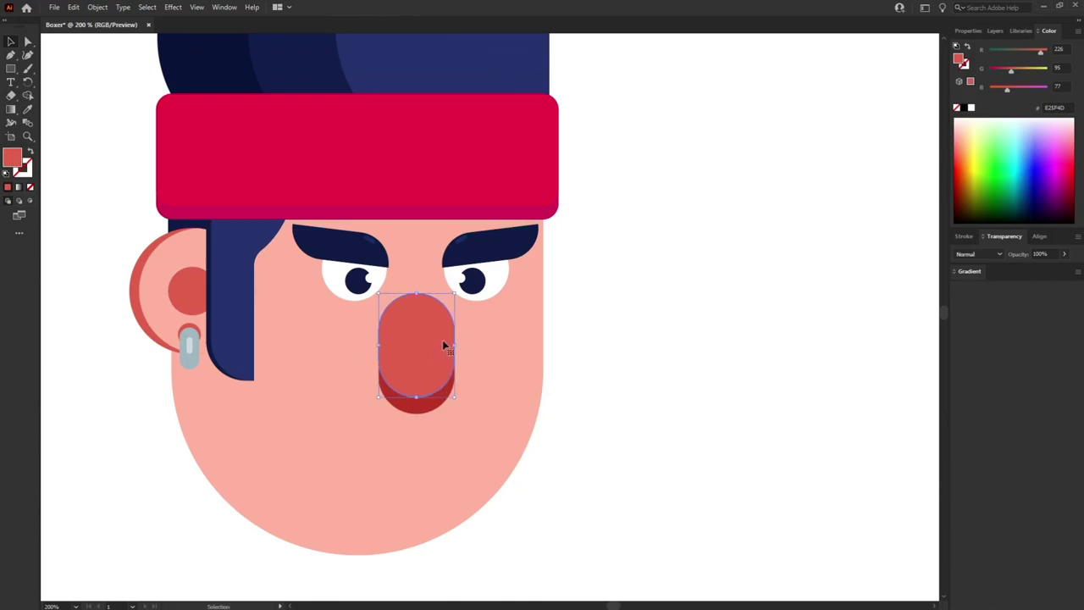
pyautogui.hotkey('ctrl', '=')
pyautogui.hotkey('ctrl', '=')
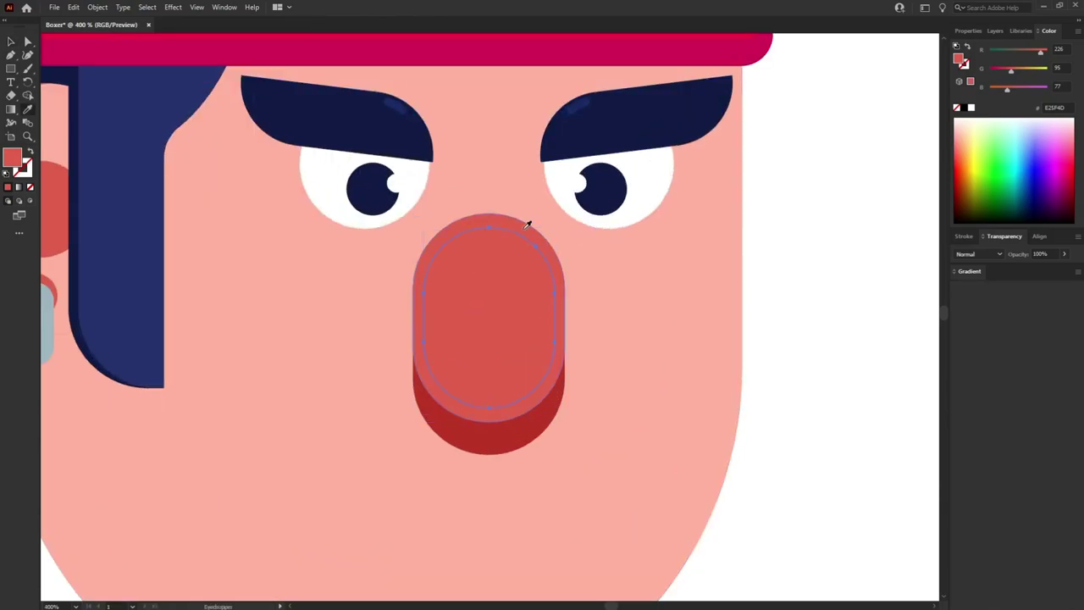
pyautogui.click(589, 99)
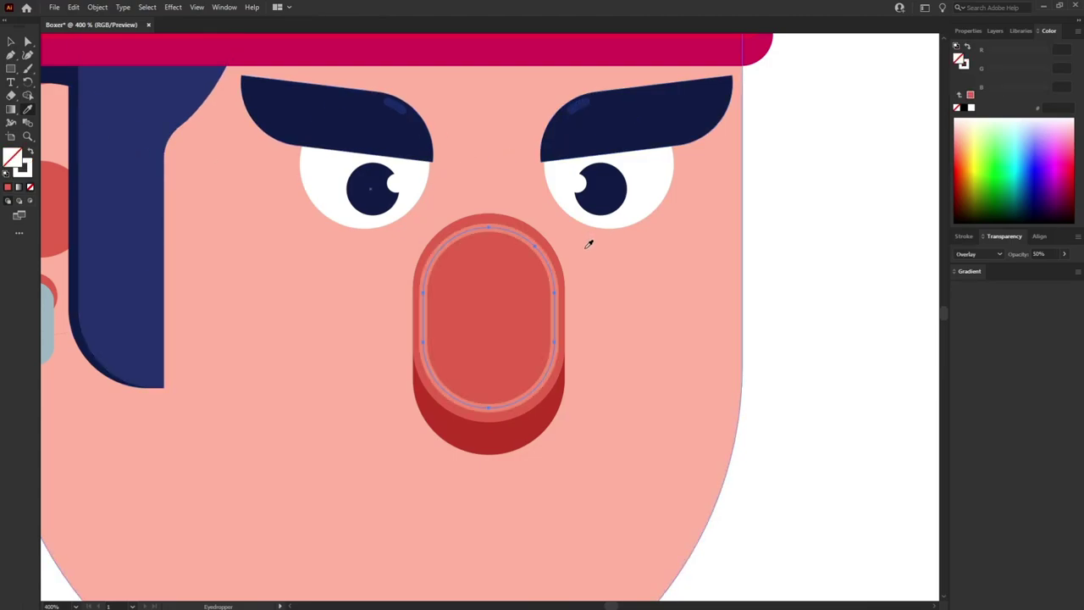
# Step: Add an anchor point on the inner nose outline and delete the rest, leaving a short arc on its upper-right curve
pyautogui.hotkey('ctrl', '=')
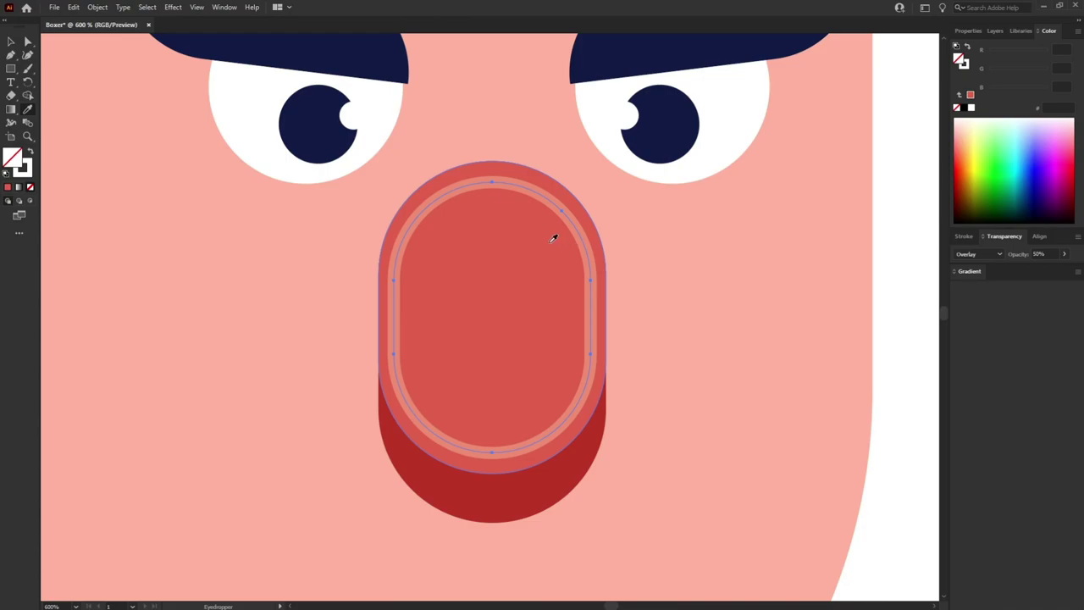
pyautogui.press('+')
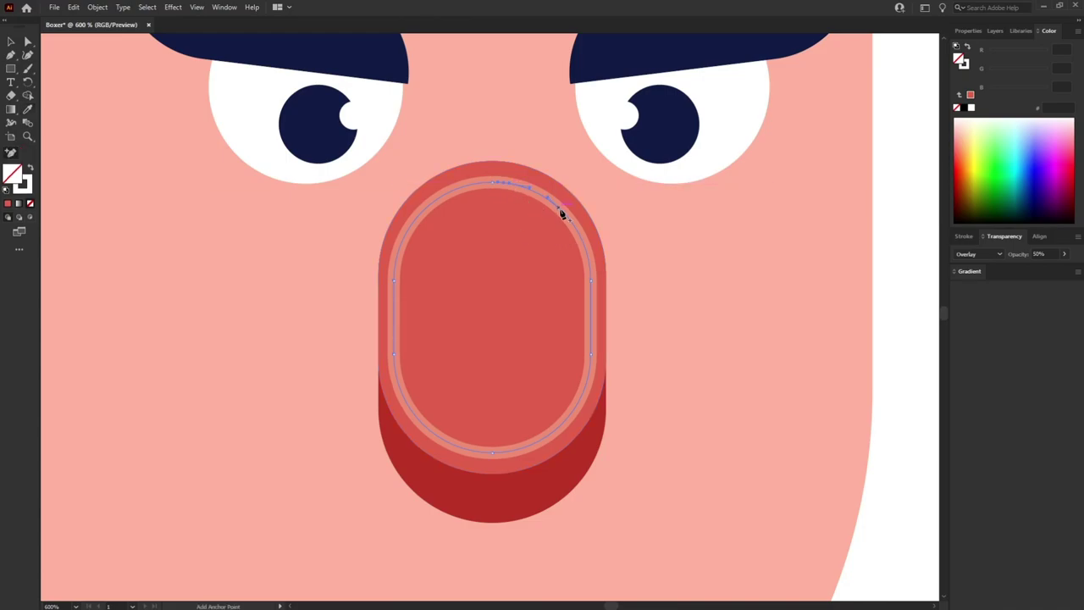
pyautogui.press('a')
pyautogui.doubleClick(561, 212)
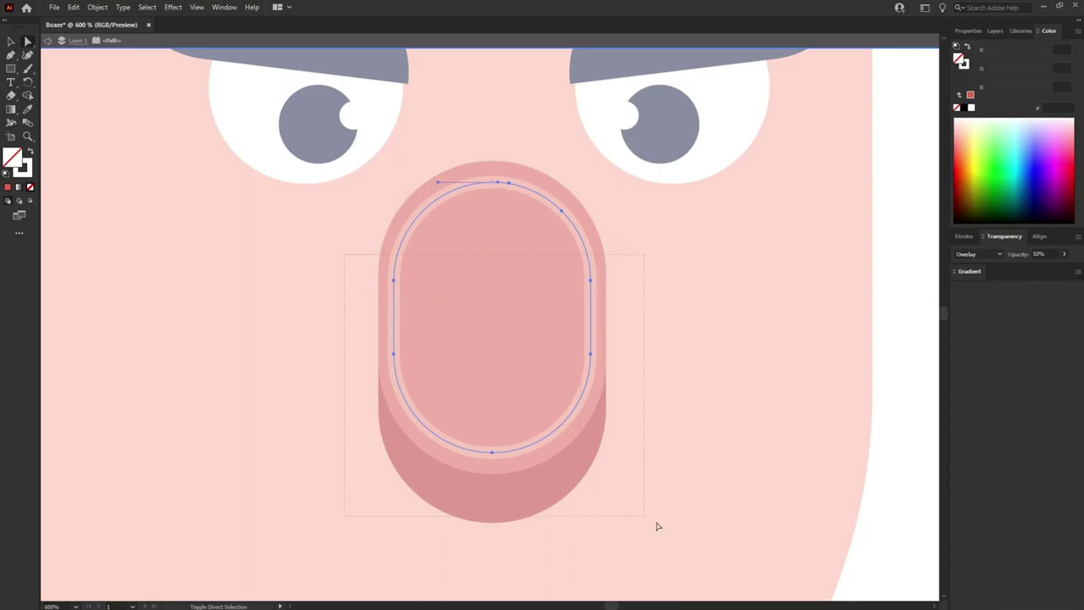
pyautogui.press('Delete')
pyautogui.hotkey('ctrl', 'z')
pyautogui.click(423, 210)
pyautogui.press('Delete')
pyautogui.press('Escape')
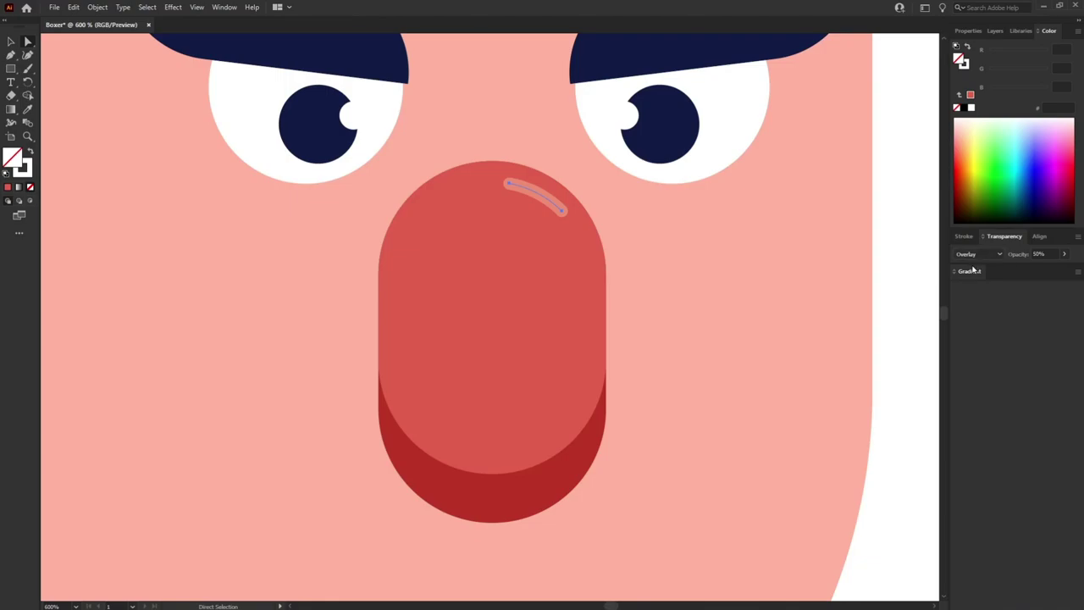
# Step: Set the nose highlight's stroke weight to 6 pt
pyautogui.click(964, 237)
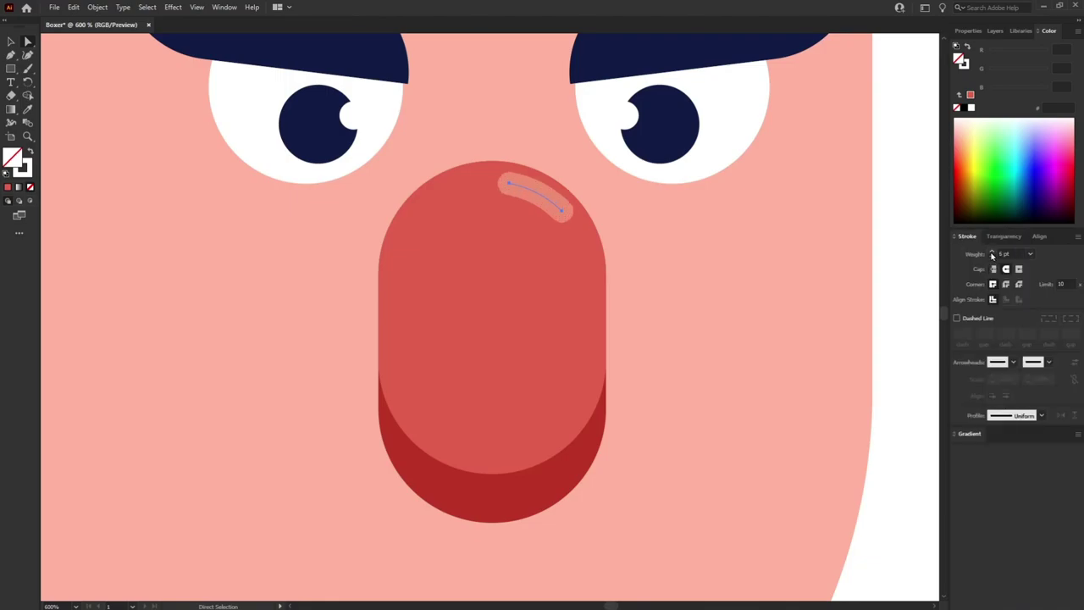
pyautogui.hotkey('ctrl', '-')
pyautogui.hotkey('ctrl', '-')
pyautogui.hotkey('ctrl', '-')
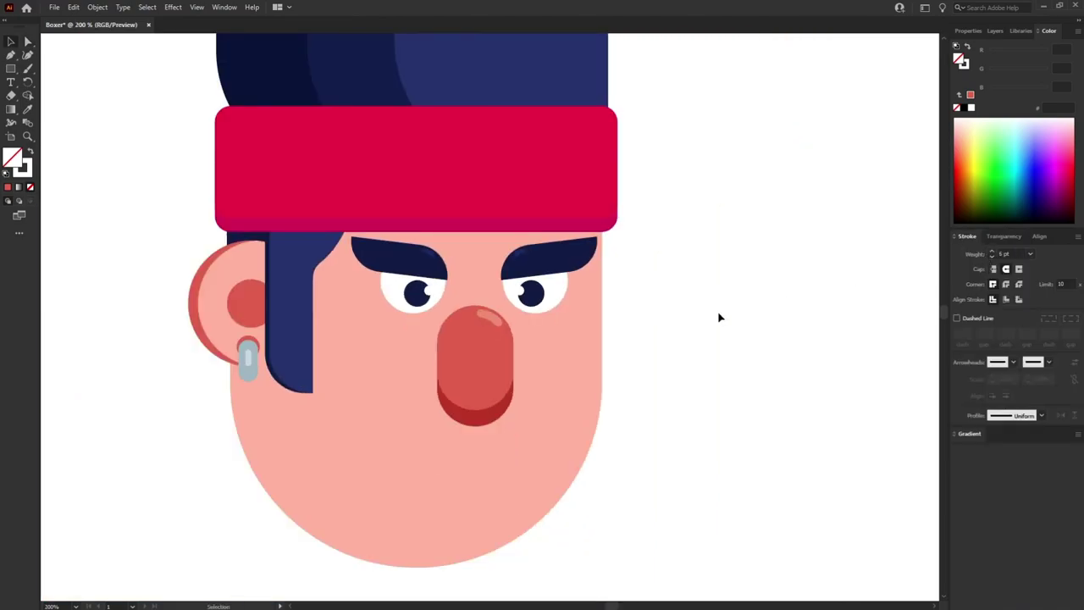
# Step: Copy the darker nose shape below the nose, enlarge it over the chin and fill it with the sideburn's blue (26326D)
pyautogui.scroll(-3, 718, 317)
pyautogui.click(477, 313)
pyautogui.moveTo(477, 312); pyautogui.dragTo(480, 587)
pyautogui.moveTo(481, 542); pyautogui.dragTo(466, 440)
pyautogui.moveTo(473, 331); pyautogui.dragTo(472, 311)
pyautogui.scroll(3, 495, 271)
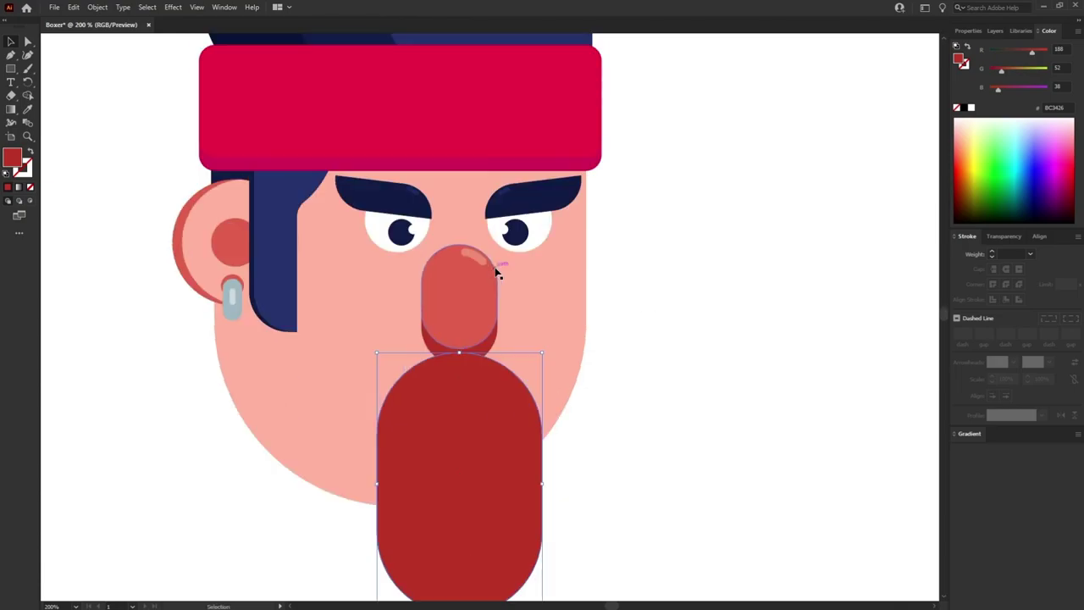
pyautogui.press('i')
pyautogui.click(276, 242)
# Step: Enlarge the blue beard shape and move it up so its top sits behind the nose
pyautogui.scroll(-1, 542, 351)
pyautogui.press('v')
pyautogui.moveTo(543, 430); pyautogui.dragTo(568, 430)
pyautogui.hotkey('ctrl', 'z')
pyautogui.press('a')
pyautogui.press('v')
pyautogui.scroll(-2, 496, 435)
pyautogui.doubleClick(494, 432)
pyautogui.doubleClick(659, 498)
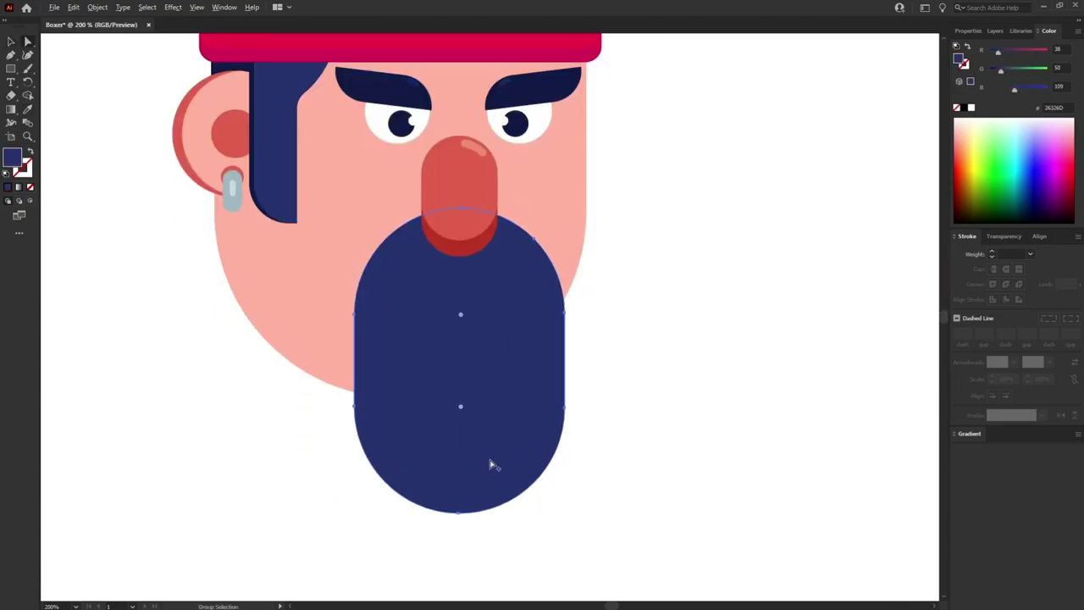
# Step: Draw a horizontal rectangle on the beard, round its corners fully and fill it with the skin colour (FFB39F)
pyautogui.scroll(2, 582, 453)
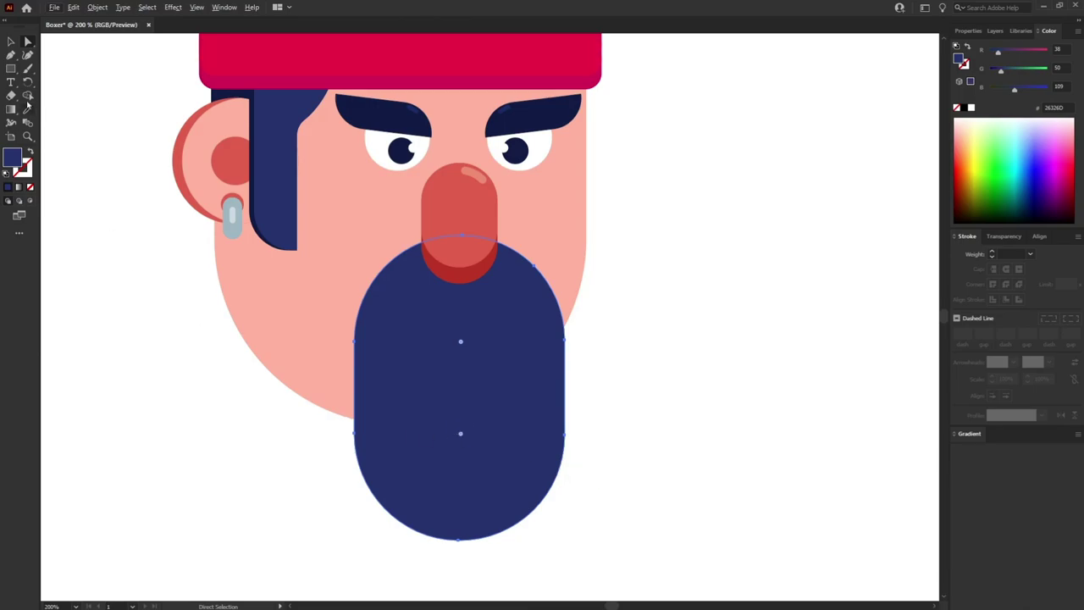
pyautogui.moveTo(395, 327)
pyautogui.mouseDown()
pyautogui.moveTo(491, 411)
pyautogui.moveTo(536, 406)
pyautogui.mouseUp()
pyautogui.moveTo(530, 339); pyautogui.dragTo(392, 411)
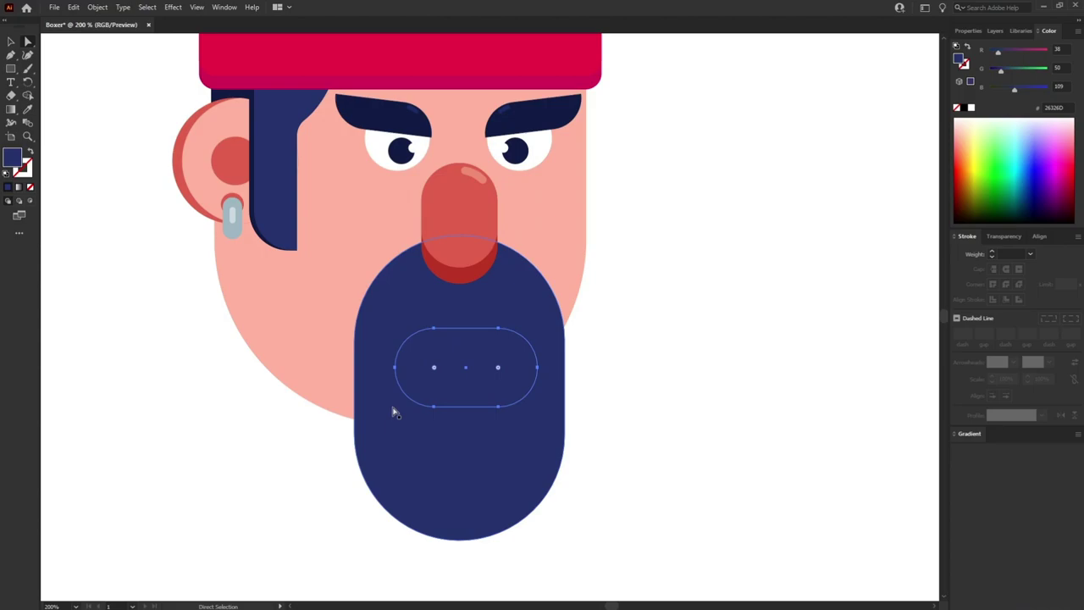
pyautogui.scroll(3, 423, 416)
pyautogui.scroll(2, 472, 416)
pyautogui.press('i')
pyautogui.click(156, 204)
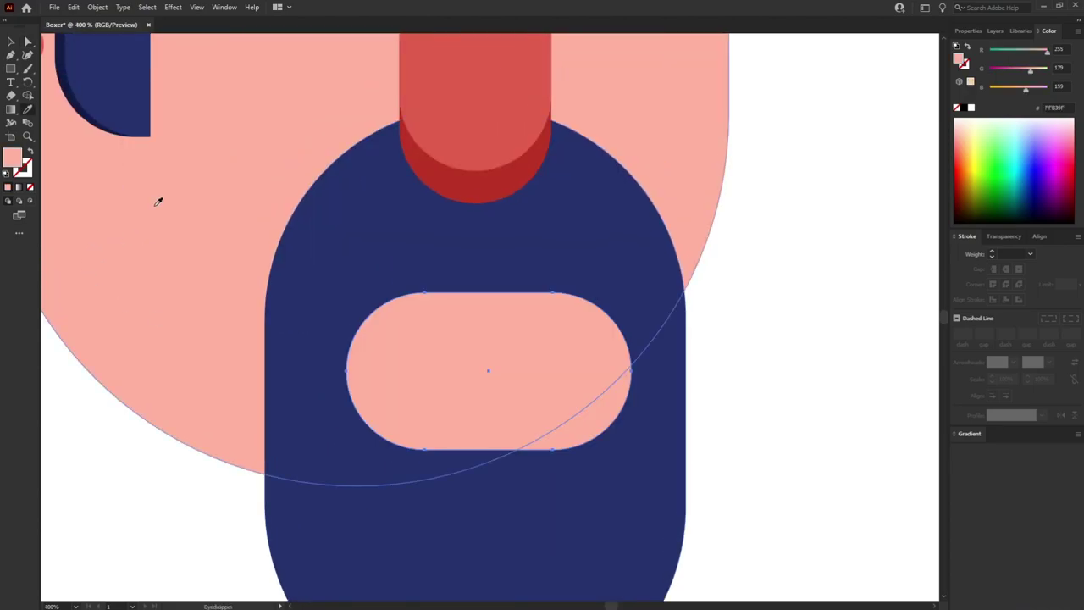
# Step: Move the skin-coloured pill up below the nose and increase its height
pyautogui.press('v')
pyautogui.moveTo(494, 367); pyautogui.dragTo(496, 323)
pyautogui.moveTo(481, 408); pyautogui.dragTo(481, 412)
pyautogui.press('a')
pyautogui.press('v')
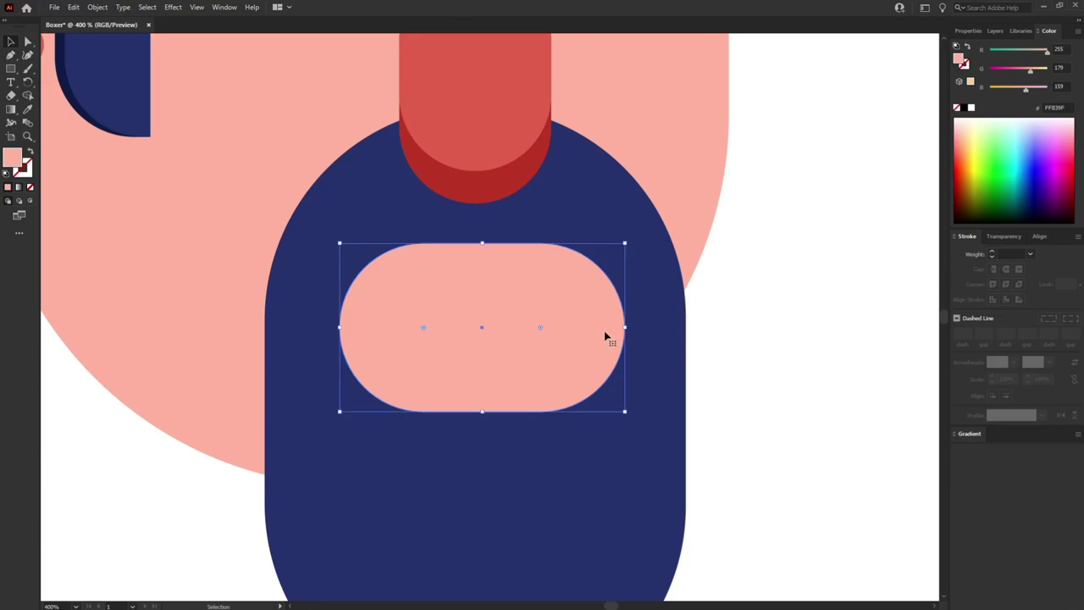
# Step: Scale a copy of the pill to about 89 by 53 px inside it, with the nose's red as stroke and no fill
pyautogui.moveTo(625, 330); pyautogui.dragTo(596, 332)
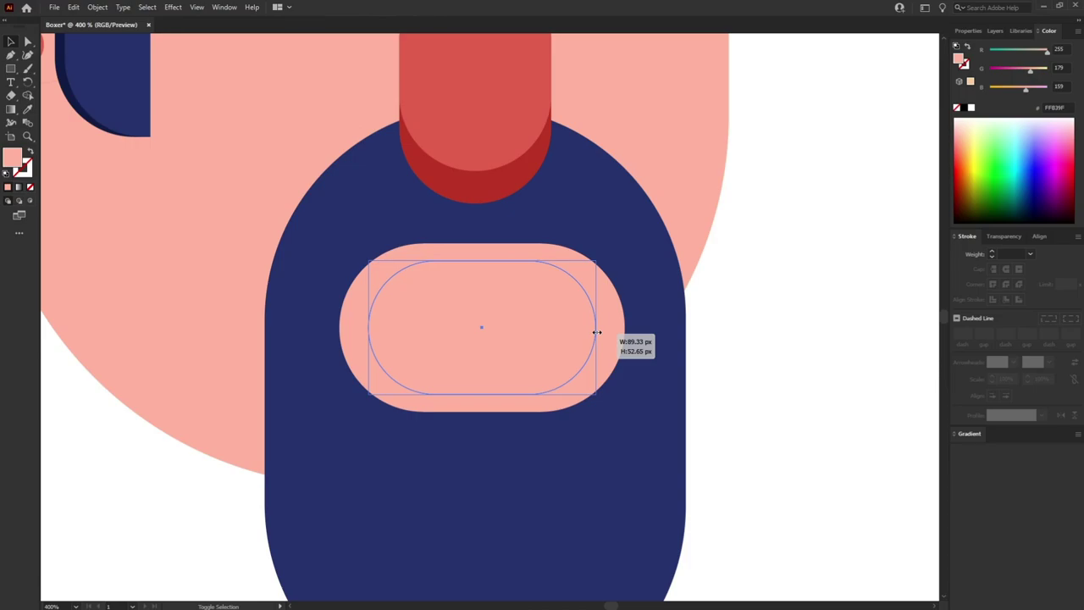
pyautogui.moveTo(597, 332); pyautogui.dragTo(596, 332)
pyautogui.scroll(1, 595, 332)
pyautogui.press('i')
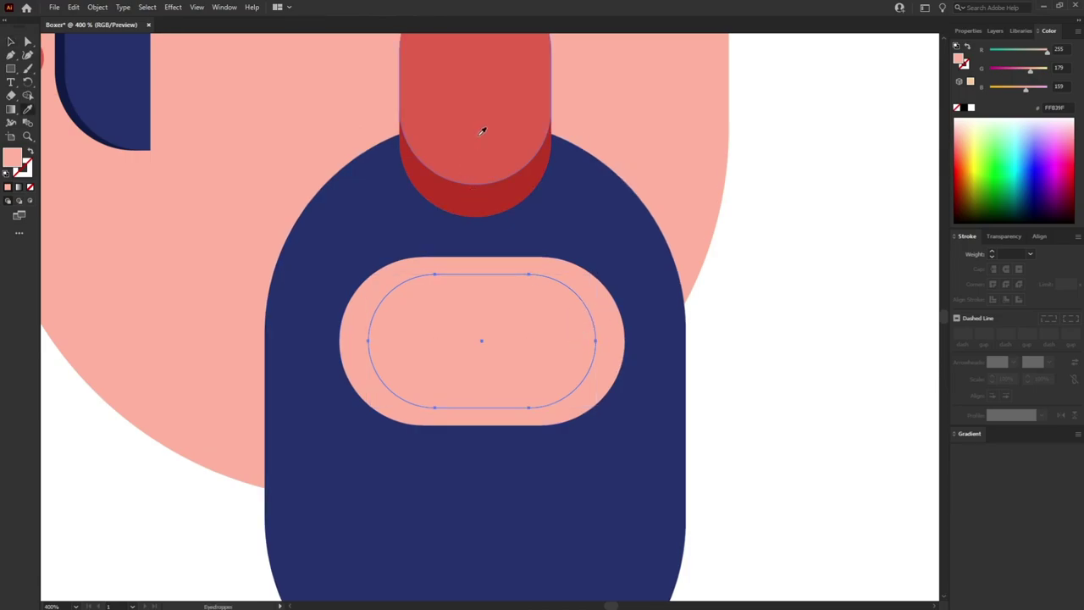
pyautogui.click(477, 112)
pyautogui.click(30, 152)
# Step: Thicken the red lip outline's stroke and shrink the outline slightly to fit inside the skin-coloured pill
pyautogui.click(991, 252)
pyautogui.click(992, 252)
pyautogui.click(991, 251)
pyautogui.click(991, 251)
pyautogui.click(991, 251)
pyautogui.click(991, 252)
pyautogui.press('v')
pyautogui.doubleClick(991, 251)
pyautogui.moveTo(595, 340); pyautogui.dragTo(583, 340)
pyautogui.click(992, 252)
pyautogui.click(992, 251)
pyautogui.click(991, 252)
# Step: Switch the red lip outline to Draw Inside mode and draw a rectangle covering the whole mouth
pyautogui.scroll(3, 792, 337)
pyautogui.click(30, 201)
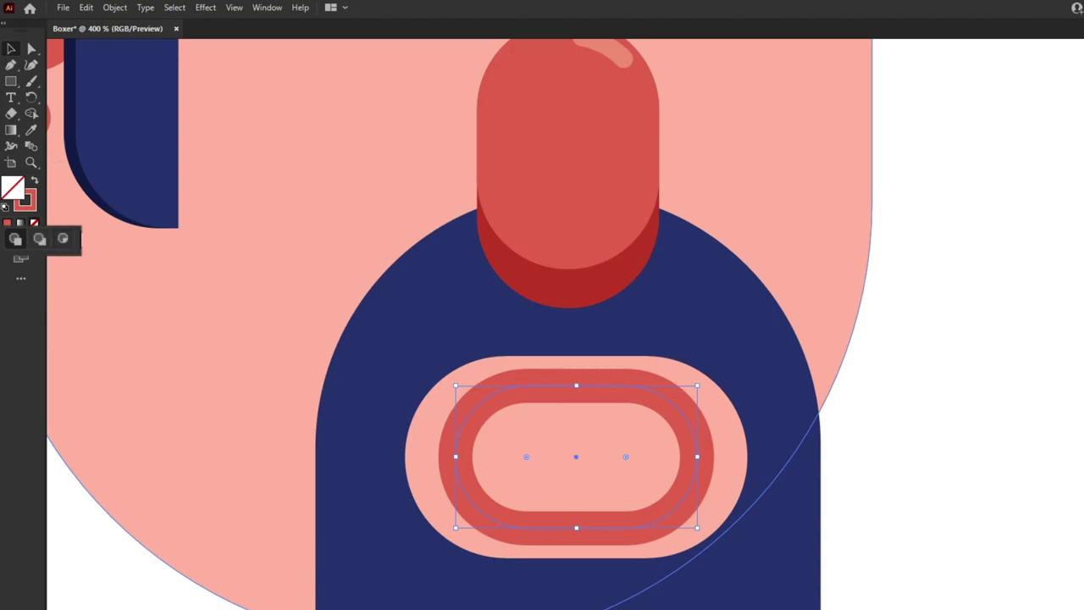
pyautogui.click(62, 240)
pyautogui.hotkey('ctrl', 'shift', 'a')
pyautogui.press('m')
pyautogui.moveTo(306, 341); pyautogui.dragTo(850, 609)
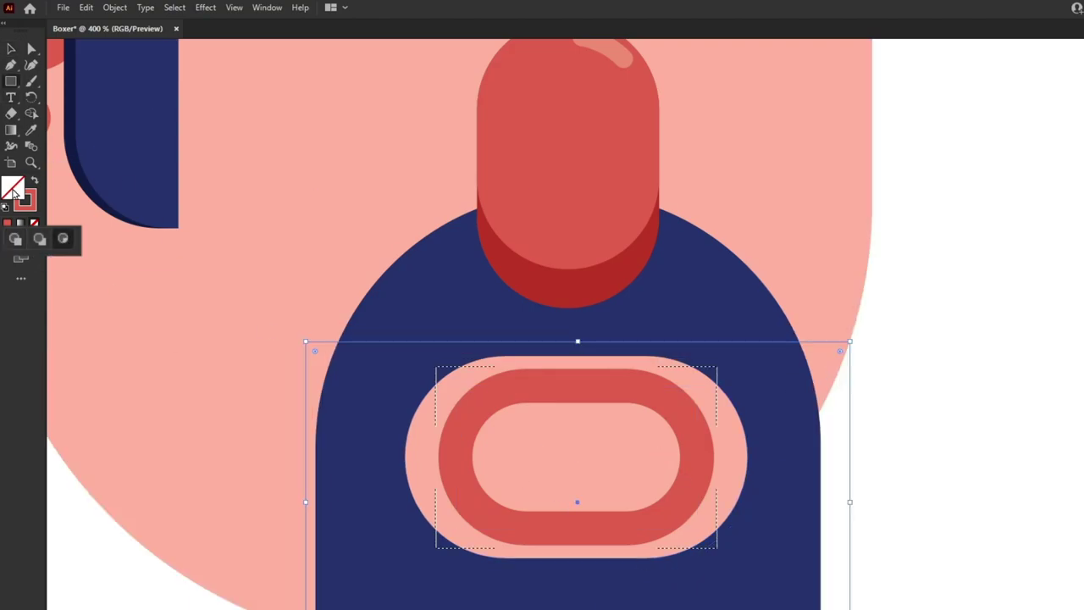
# Step: Fill the mouth rectangle with a very dark maroon and remove its stroke
pyautogui.doubleClick(15, 193)
pyautogui.click(580, 387)
pyautogui.click(588, 404)
pyautogui.click(787, 290)
pyautogui.click(30, 204)
pyautogui.click(34, 223)
# Step: Draw a rectangle about 60 by 24 px inside the upper mouth, round its corners and fill it white as teeth
pyautogui.moveTo(489, 370); pyautogui.dragTo(674, 443)
pyautogui.moveTo(497, 433); pyautogui.dragTo(503, 426)
pyautogui.doubleClick(12, 188)
pyautogui.moveTo(474, 299); pyautogui.dragTo(470, 293)
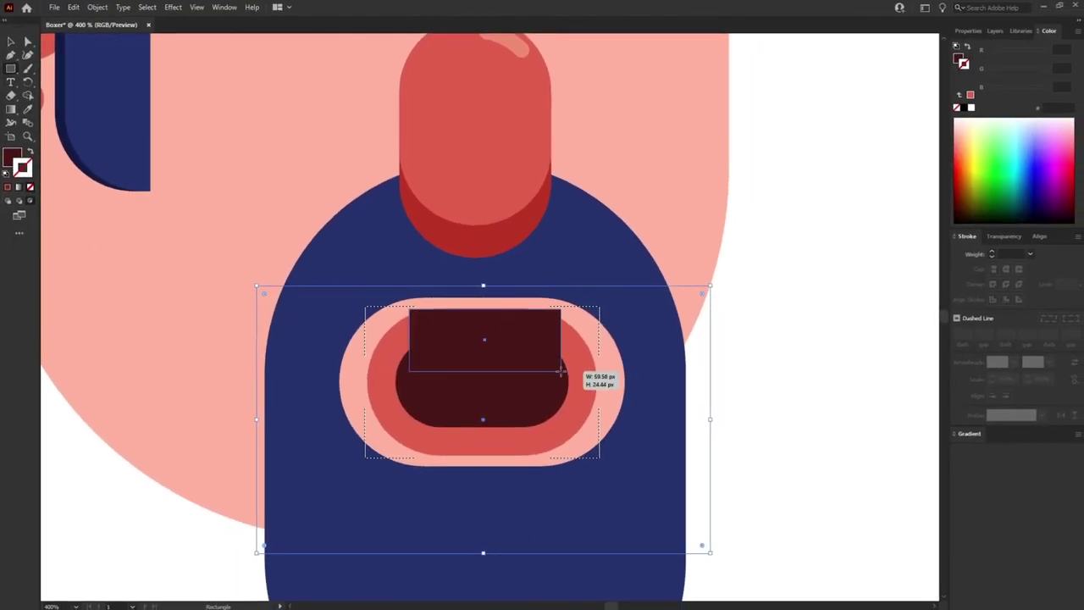
pyautogui.moveTo(395, 246); pyautogui.dragTo(392, 234)
pyautogui.click(661, 239)
# Step: Copy the white upper teeth to the bottom of the mouth as the lower teeth
pyautogui.press('v')
pyautogui.moveTo(563, 360); pyautogui.dragTo(560, 458)
pyautogui.moveTo(566, 470); pyautogui.dragTo(398, 406)
# Step: Inside the mouth's clip group, copy the upper teeth upward, widen the copy and nudge it up
pyautogui.scroll(1, 527, 450)
pyautogui.hotkey('ctrl', '+')
pyautogui.hotkey('ctrl', '+')
pyautogui.doubleClick(520, 264)
pyautogui.moveTo(522, 270); pyautogui.dragTo(523, 231)
pyautogui.moveTo(646, 180); pyautogui.dragTo(669, 181)
pyautogui.press('Up')
pyautogui.press('Up')
# Step: Fill the widened strip above the upper teeth with a light lavender gray as a tooth shadow
pyautogui.keyDown('shift'); pyautogui.click(498, 267); pyautogui.keyUp('shift')
pyautogui.hotkey('shift', 'm')
pyautogui.press('a')
pyautogui.click(847, 278)
pyautogui.click(592, 222)
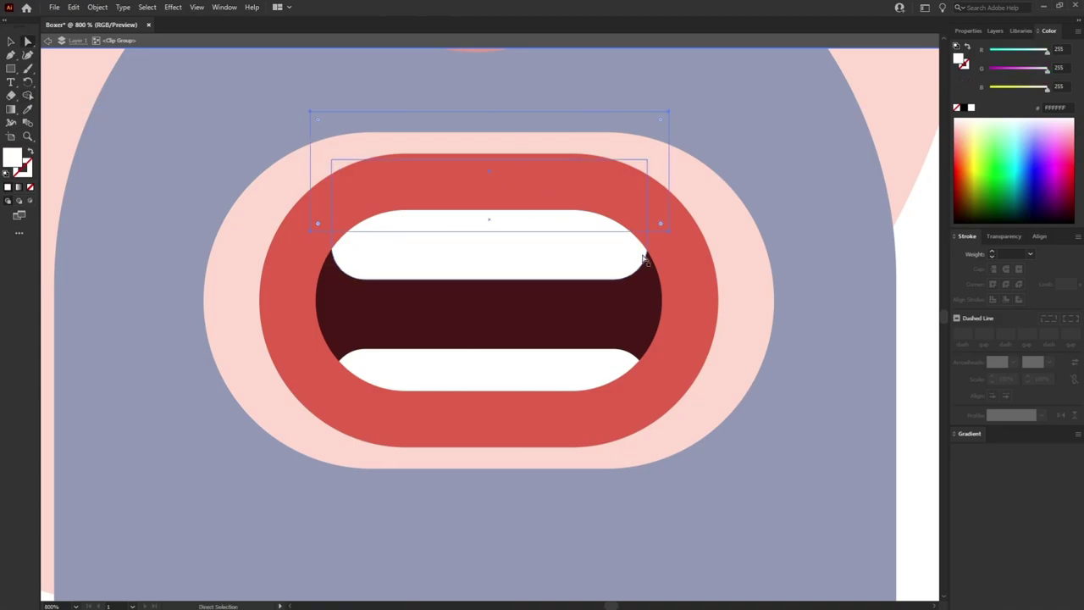
pyautogui.doubleClick(12, 157)
pyautogui.click(554, 288)
pyautogui.click(405, 253)
pyautogui.click(660, 240)
# Step: Copy the gray shadow strip down onto the lower teeth, lower the opacity of both strips and leave isolation
pyautogui.press('v')
pyautogui.moveTo(540, 225); pyautogui.dragTo(547, 460)
pyautogui.press('Down')
pyautogui.press('Down')
pyautogui.keyDown('shift'); pyautogui.click(519, 227); pyautogui.keyUp('shift')
pyautogui.click(967, 32)
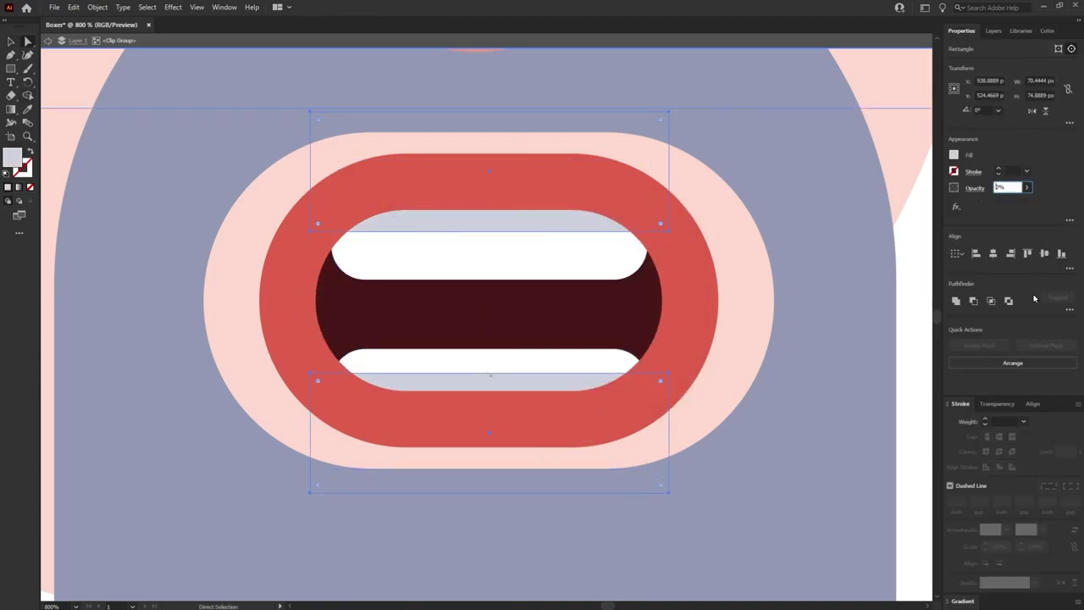
pyautogui.press('Return')
pyautogui.doubleClick(839, 286)
# Step: Add a highlight arc along the upper-right curve of the lips with a white 6 pt stroke at 50% opacity
pyautogui.hotkey('ctrl', '-')
pyautogui.hotkey('ctrl', '-')
pyautogui.hotkey('ctrl', '-')
pyautogui.scroll(1, 794, 300)
pyautogui.scroll(1, 563, 343)
pyautogui.click(559, 348)
pyautogui.press('v')
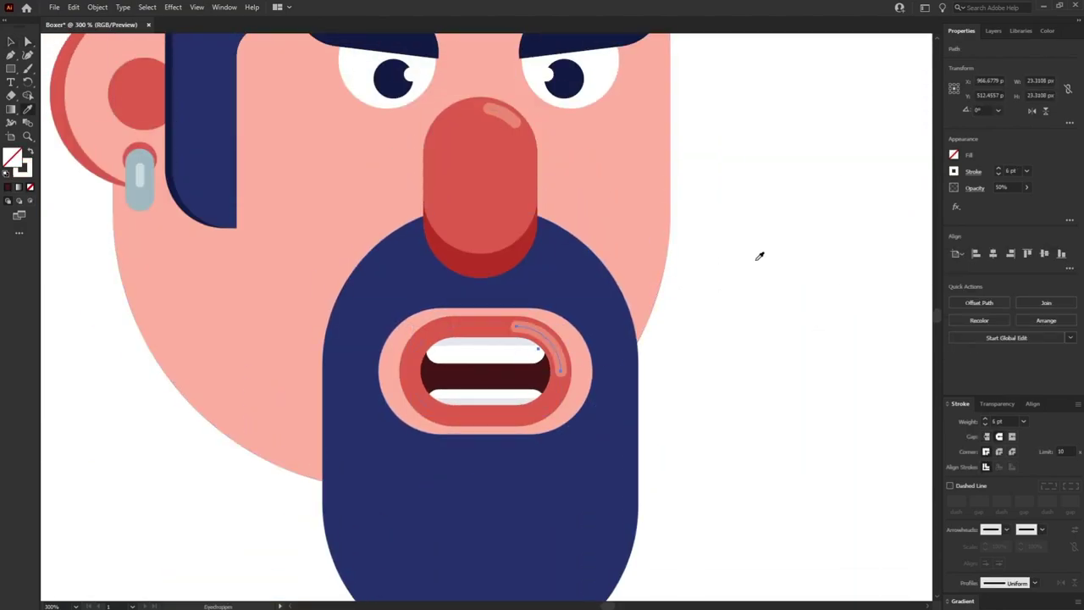
pyautogui.scroll(2, 587, 339)
pyautogui.click(509, 315)
pyautogui.click(510, 312)
pyautogui.press('a')
pyautogui.click(531, 363)
pyautogui.press('Delete')
pyautogui.hotkey('ctrl', 'shift', 'a')
# Step: Stretch the skin-coloured patch around the mouth downward and round its corners to about 41 px
pyautogui.hotkey('ctrl', '-')
pyautogui.hotkey('ctrl', '-')
pyautogui.hotkey('ctrl', '-')
pyautogui.hotkey('ctrl', '=')
pyautogui.hotkey('ctrl', '=')
pyautogui.hotkey('ctrl', '=')
pyautogui.click(550, 378)
pyautogui.press('v')
pyautogui.moveTo(373, 414); pyautogui.dragTo(375, 435)
pyautogui.scroll(-6, 374, 435)
pyautogui.moveTo(374, 274); pyautogui.dragTo(375, 320)
pyautogui.moveTo(461, 152); pyautogui.dragTo(400, 253)
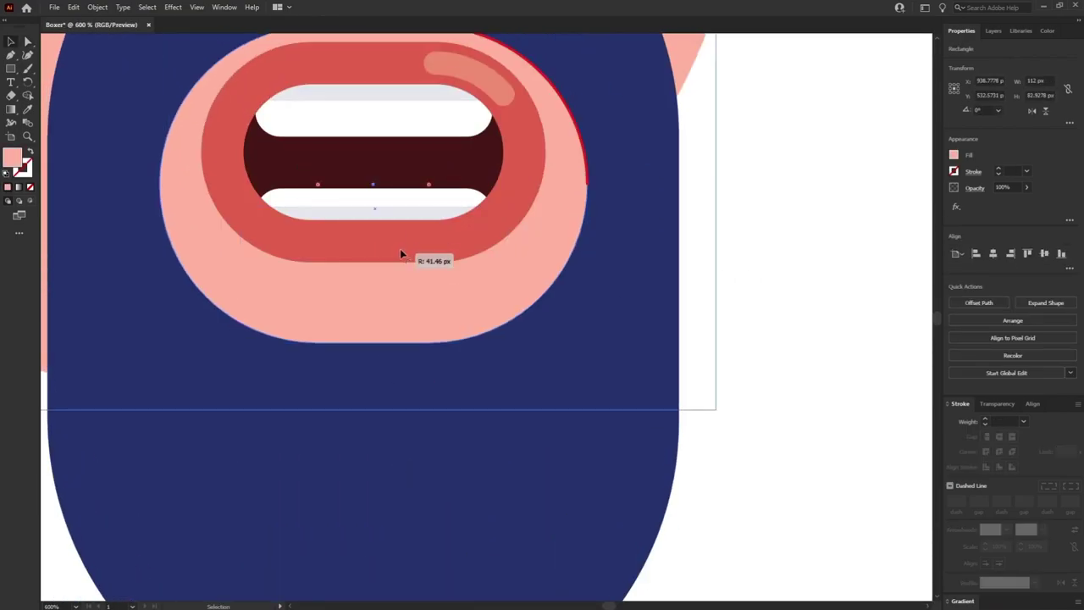
# Step: Make a small rounded soul patch at the lower edge of the skin patch below the mouth, filled with the beard's blue
pyautogui.moveTo(389, 296); pyautogui.dragTo(390, 515)
pyautogui.moveTo(592, 565); pyautogui.dragTo(478, 225)
pyautogui.moveTo(531, 191); pyautogui.dragTo(425, 333)
pyautogui.moveTo(374, 404); pyautogui.dragTo(375, 363)
pyautogui.press('i')
pyautogui.click(521, 401)
pyautogui.scroll(-3, 522, 402)
pyautogui.hotkey('ctrl', '-')
pyautogui.hotkey('ctrl', '-')
pyautogui.hotkey('ctrl', '-')
pyautogui.hotkey('ctrl', '-')
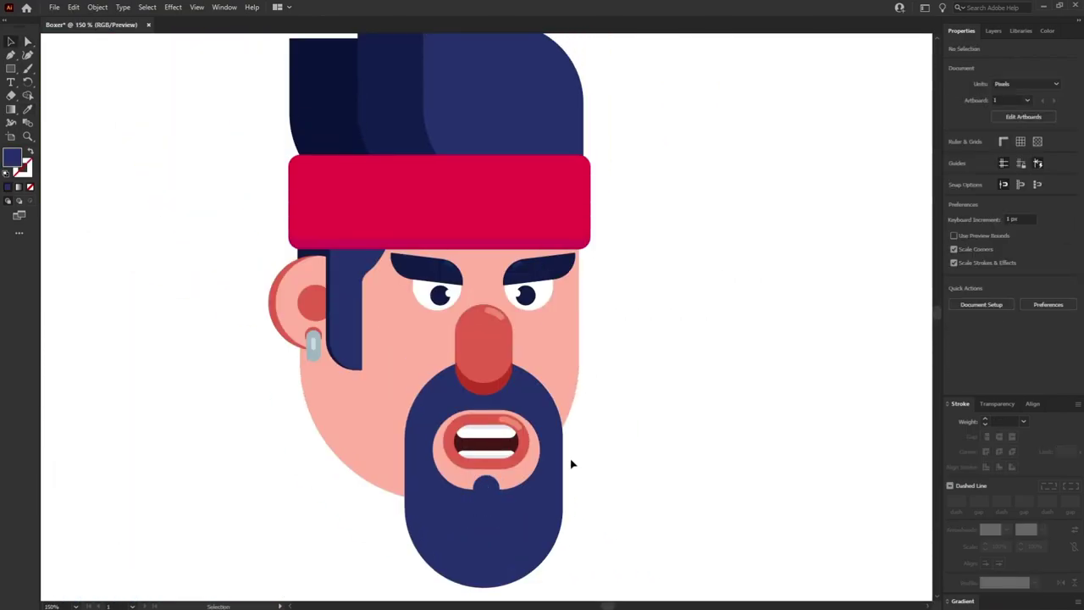
# Step: Create a shadow crescent along the beard's lower edge from a raised beard copy and fill it with a sampled darker navy
pyautogui.scroll(-7, 593, 439)
pyautogui.moveTo(503, 449); pyautogui.dragTo(503, 417)
pyautogui.keyDown('shift'); pyautogui.click(503, 481); pyautogui.keyUp('shift')
pyautogui.click(481, 478)
pyautogui.press('i')
pyautogui.click(330, 220)
pyautogui.scroll(4, 600, 373)
pyautogui.click(600, 373)
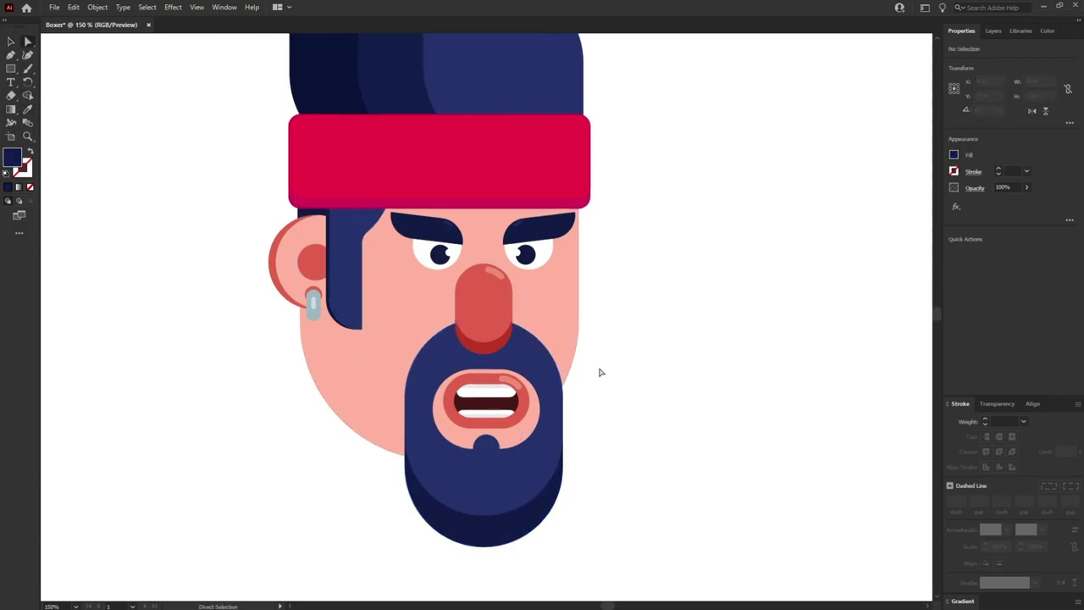
# Step: Draw small rounded rectangles on the lower beard as hair strands and fill them with a lighter blue
pyautogui.hotkey('ctrl', '=')
pyautogui.hotkey('ctrl', '=')
pyautogui.scroll(-5, 599, 369)
pyautogui.click(8, 68)
pyautogui.moveTo(372, 271)
pyautogui.mouseDown()
pyautogui.moveTo(401, 325)
pyautogui.moveTo(386, 295)
pyautogui.moveTo(443, 342)
pyautogui.moveTo(456, 375)
pyautogui.moveTo(515, 323)
pyautogui.moveTo(521, 345)
pyautogui.mouseUp()
pyautogui.doubleClick(12, 158)
pyautogui.click(471, 287)
pyautogui.click(661, 240)
pyautogui.moveTo(518, 324); pyautogui.dragTo(602, 288)
pyautogui.click(695, 319)
# Step: Select the lower points of the face outline and nudge them down to lengthen the jaw
pyautogui.hotkey('ctrl', '-')
pyautogui.hotkey('ctrl', '-')
pyautogui.hotkey('ctrl', '-')
pyautogui.scroll(5, 695, 319)
pyautogui.click(537, 339)
pyautogui.doubleClick(539, 341)
pyautogui.press('a')
pyautogui.moveTo(309, 333); pyautogui.dragTo(585, 511)
pyautogui.press('Down')
pyautogui.press('Down')
pyautogui.press('Down')
pyautogui.press('Down')
pyautogui.press('Down')
pyautogui.press('Down')
pyautogui.press('Down')
pyautogui.press('Down')
pyautogui.press('Down')
pyautogui.press('Down')
pyautogui.press('Down')
pyautogui.press('Down')
pyautogui.press('Down')
pyautogui.press('Down')
pyautogui.press('Down')
pyautogui.press('Down')
pyautogui.press('Down')
pyautogui.press('Down')
pyautogui.press('Down')
pyautogui.press('Down')
pyautogui.doubleClick(646, 429)
# Step: Split off a jaw shadow using a raised copy of the face shape and fill it with the nose's red
pyautogui.moveTo(413, 469); pyautogui.dragTo(413, 447)
pyautogui.hotkey('shift', 'm')
pyautogui.click(383, 457)
pyautogui.press('i')
pyautogui.click(484, 364)
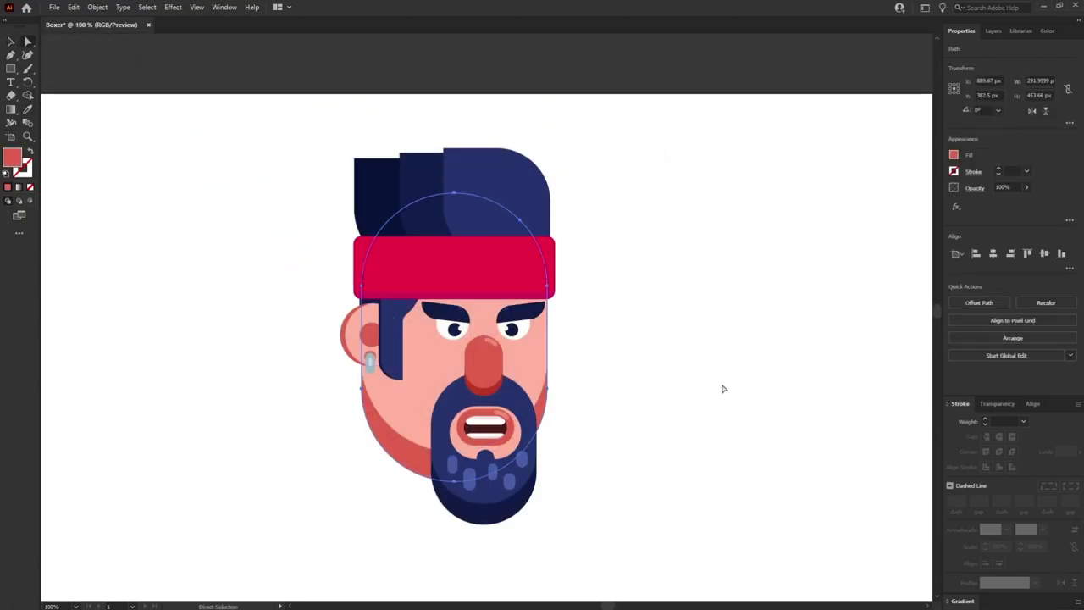
pyautogui.click(724, 388)
# Step: Shift the light face shape 10 px to the right and trim the part overhanging the face outline with Shape Builder
pyautogui.scroll(1, 724, 388)
pyautogui.press('v')
pyautogui.click(538, 389)
pyautogui.hotkey('shift', 'Right')
pyautogui.keyDown('shift'); pyautogui.click(538, 437); pyautogui.keyUp('shift')
pyautogui.hotkey('shift', 'm')
pyautogui.keyDown('alt'); pyautogui.click(550, 386); pyautogui.keyUp('alt')
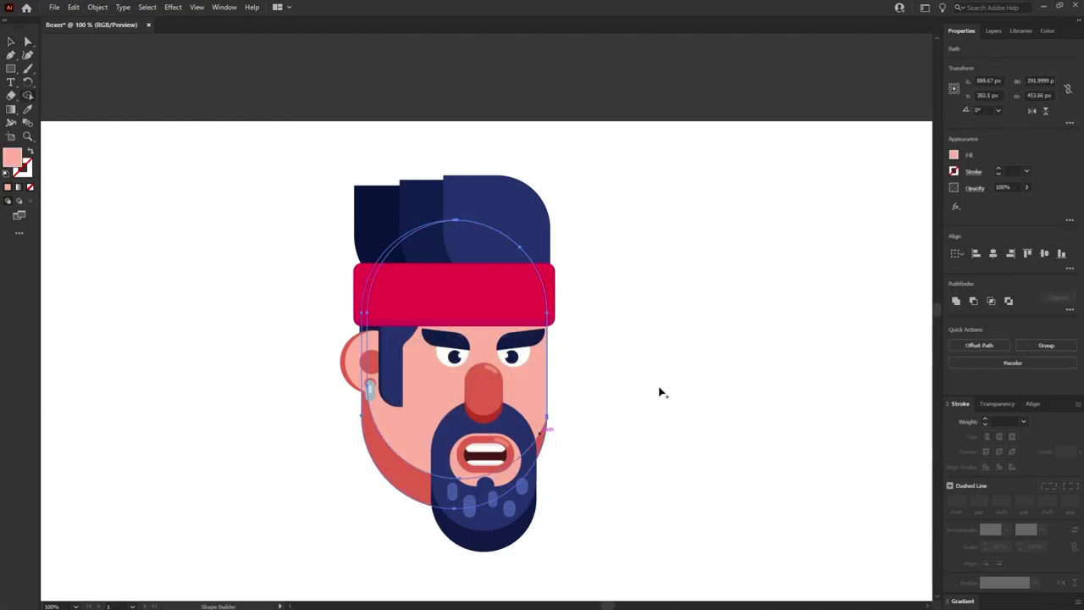
pyautogui.press('a')
pyautogui.click(689, 406)
pyautogui.scroll(1, 689, 406)
pyautogui.hotkey('ctrl', '-')
pyautogui.hotkey('ctrl', '=')
pyautogui.scroll(-5, 618, 390)
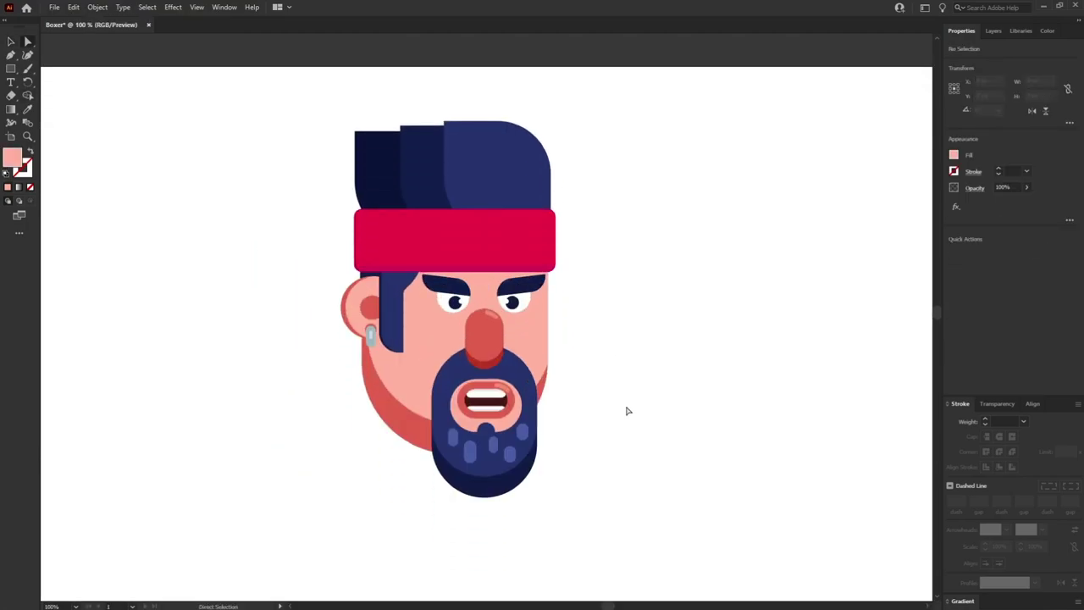
pyautogui.scroll(-2, 610, 389)
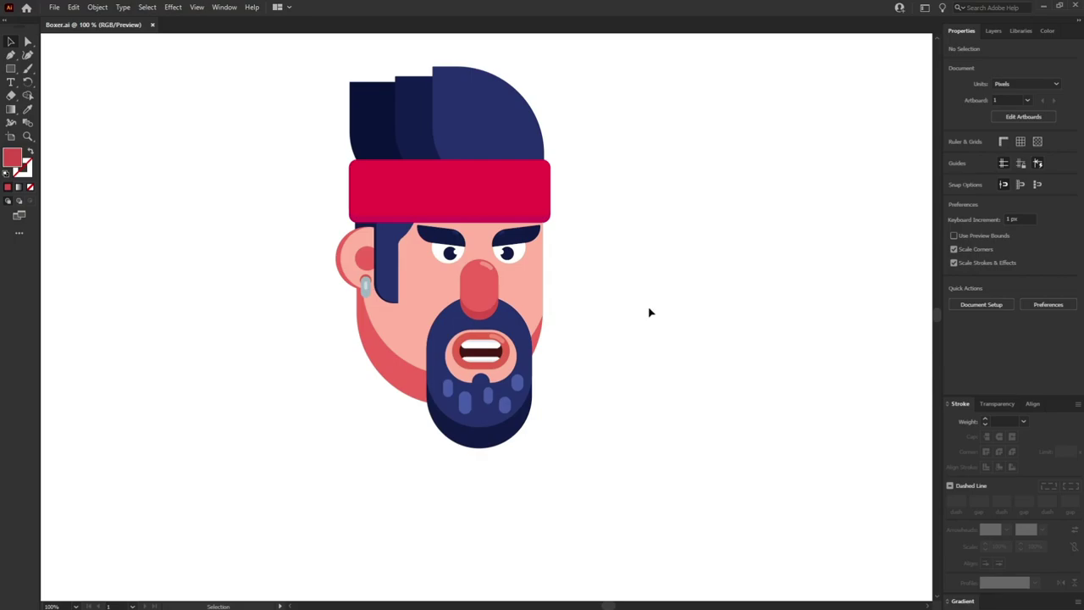
# Step: Group all of the head artwork and scale the group down
pyautogui.hotkey('ctrl', '-')
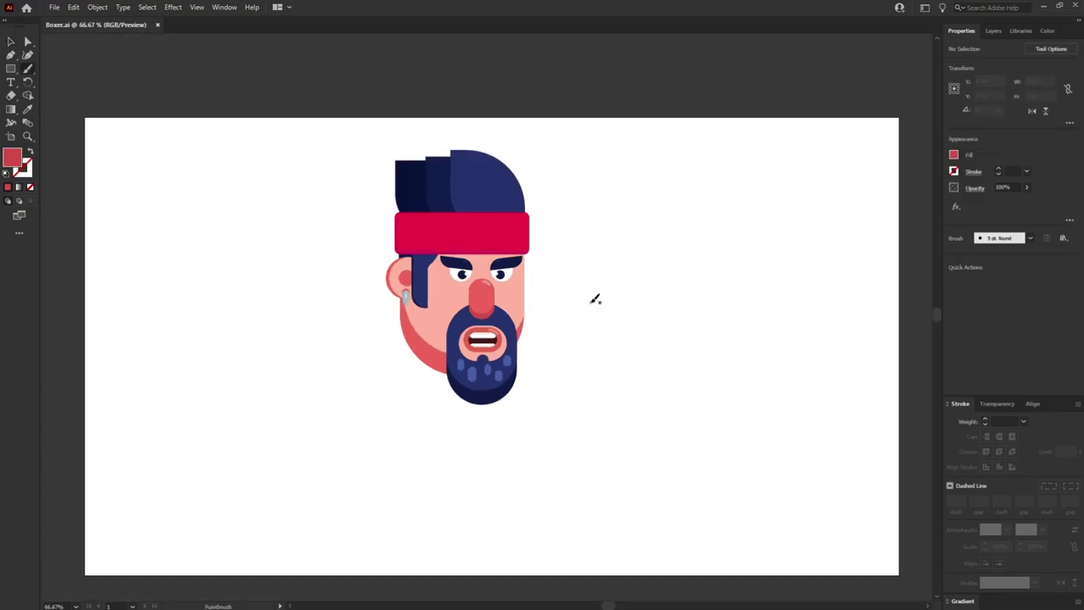
pyautogui.press('v')
pyautogui.hotkey('ctrl', 'a')
pyautogui.rightClick(497, 291)
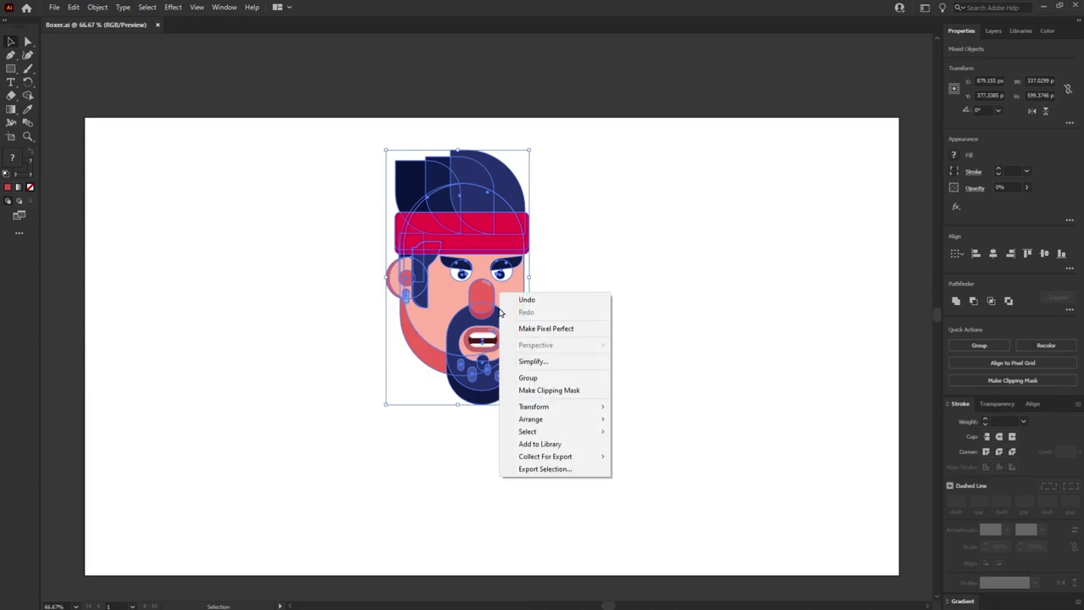
pyautogui.click(533, 379)
pyautogui.moveTo(489, 401); pyautogui.dragTo(455, 303)
pyautogui.hotkey('ctrl', '+')
pyautogui.hotkey('ctrl', '+')
pyautogui.click(612, 360)
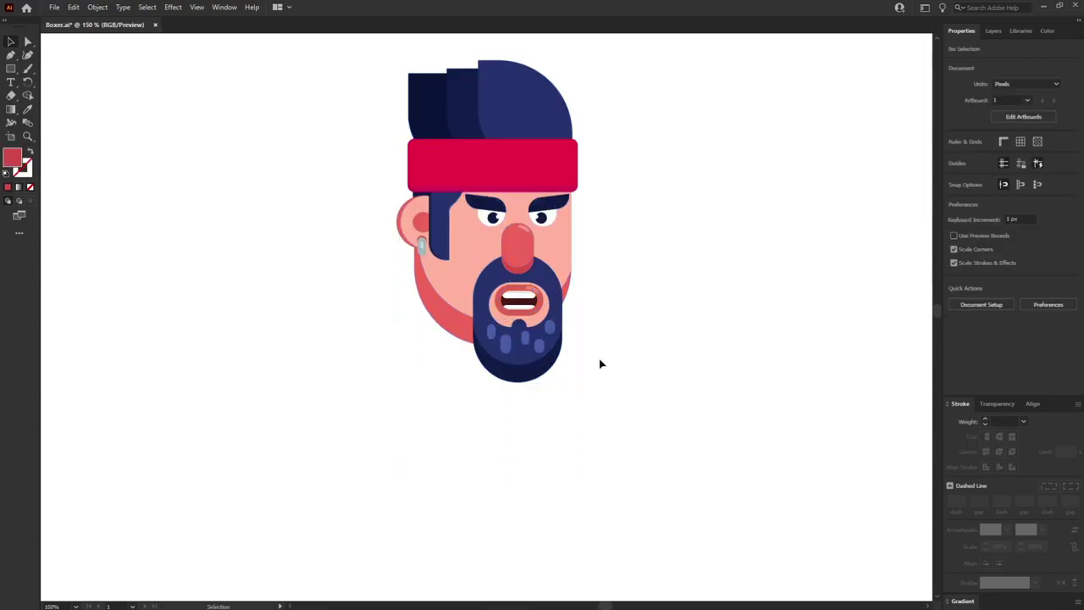
# Step: Draw a neck rectangle about 102 by 192 px down from the face's left edge, fully round it and fill it with the jaw shadow's red
pyautogui.click(10, 68)
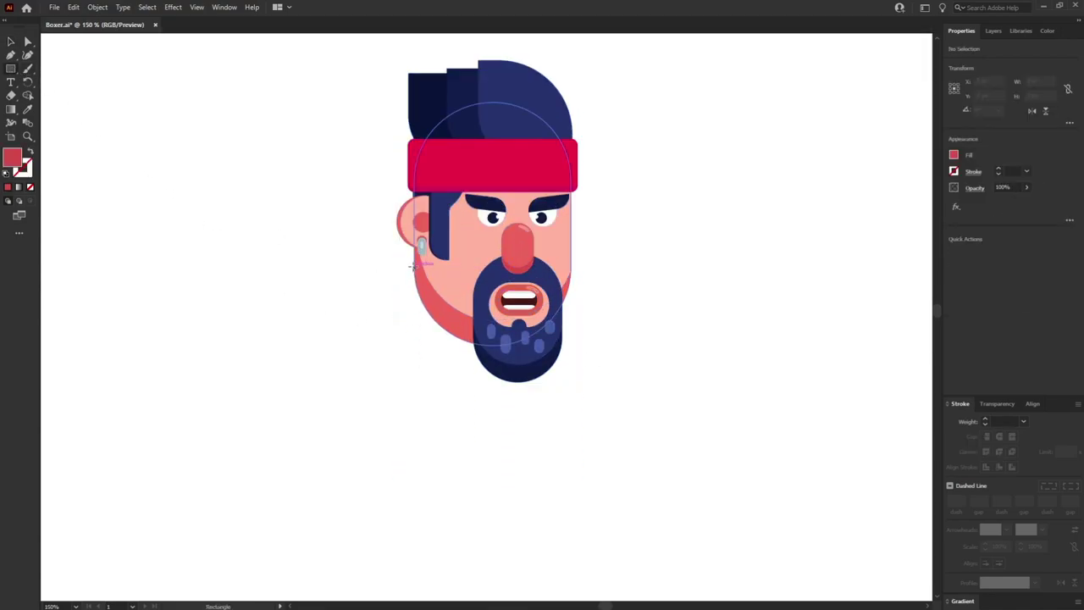
pyautogui.moveTo(414, 265); pyautogui.dragTo(511, 446)
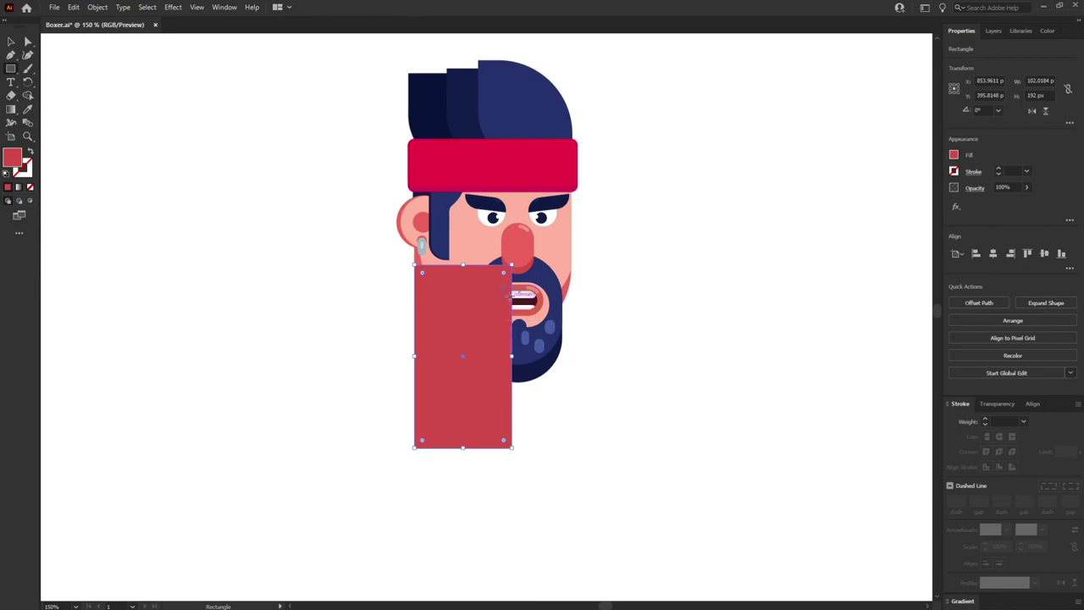
pyautogui.moveTo(503, 275); pyautogui.dragTo(497, 369)
pyautogui.press('i')
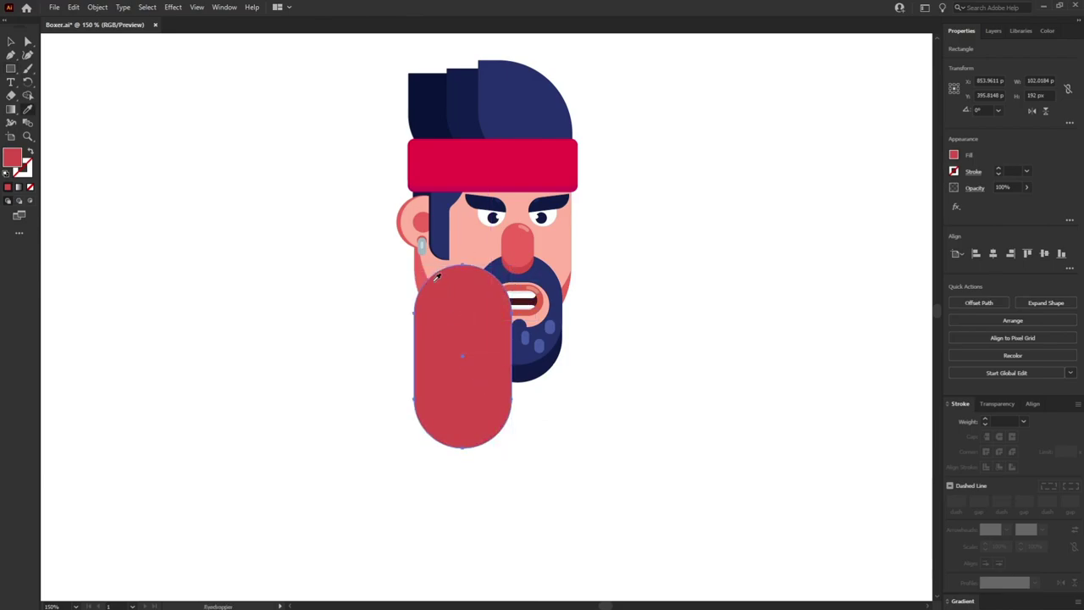
pyautogui.click(423, 276)
# Step: Stretch the neck shape upward and to the right to about 126 by 236 px, and send it to the back
pyautogui.press('v')
pyautogui.moveTo(462, 264); pyautogui.dragTo(463, 223)
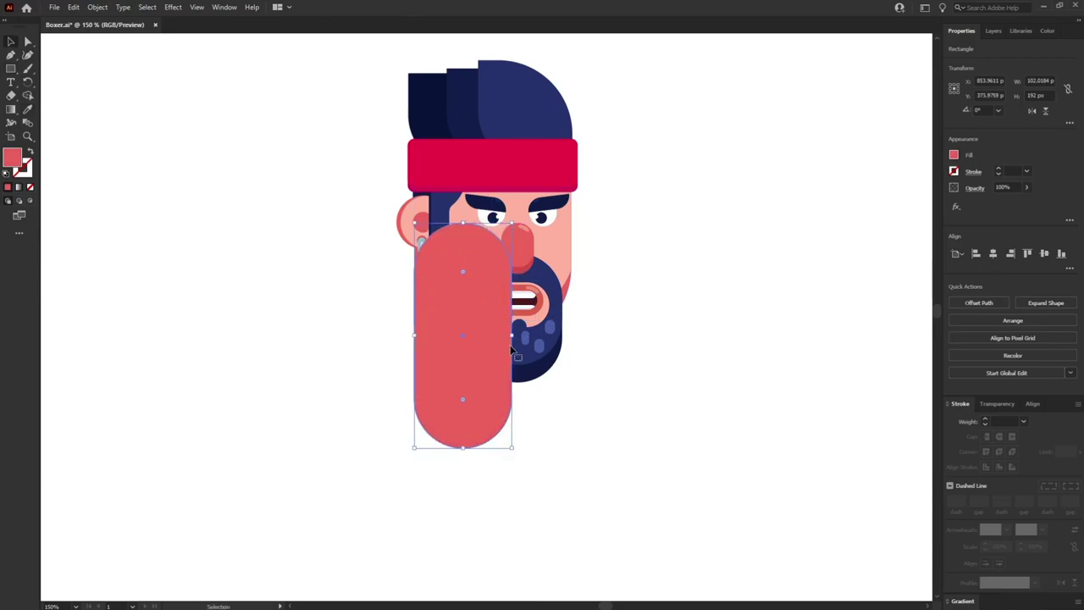
pyautogui.moveTo(512, 334); pyautogui.dragTo(534, 334)
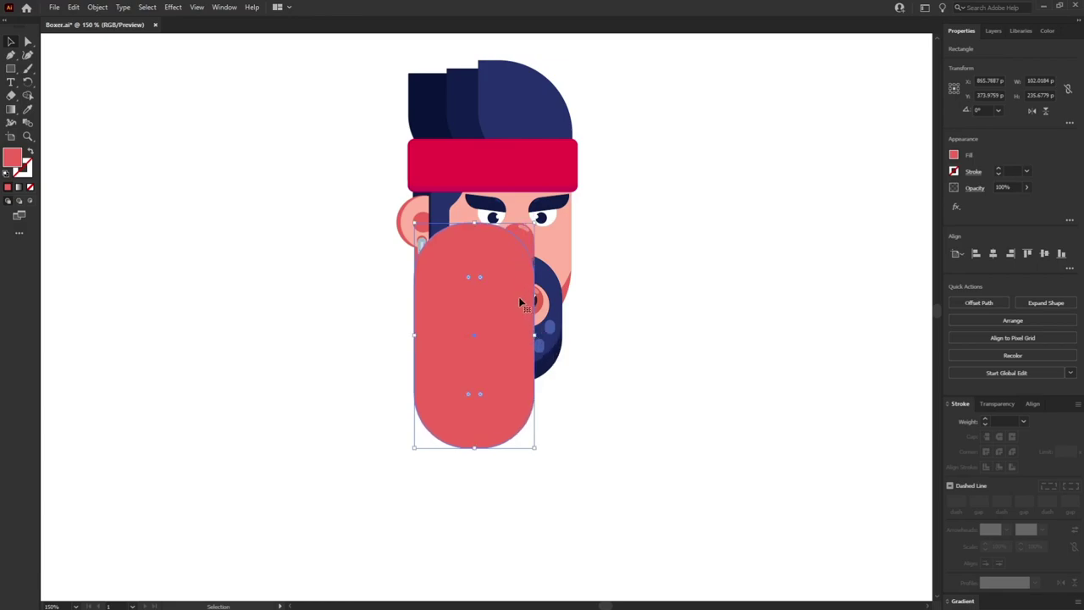
pyautogui.rightClick(469, 395)
pyautogui.moveTo(520, 300)
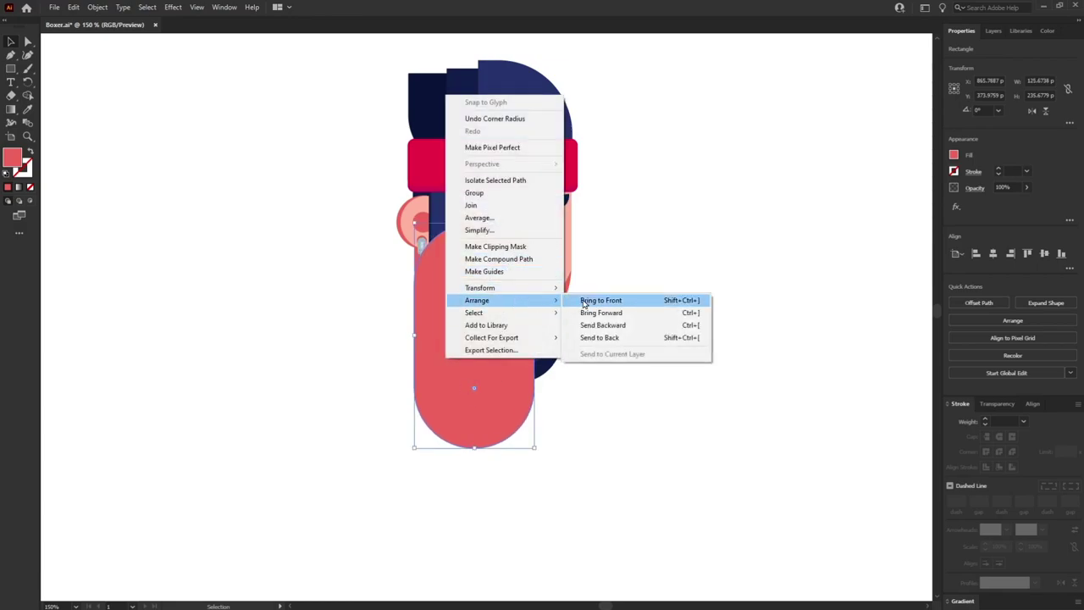
pyautogui.click(614, 340)
pyautogui.click(700, 356)
# Step: Draw a wide red ellipse across the neck just under the mouth, extending past both sides of the head
pyautogui.scroll(1, 702, 363)
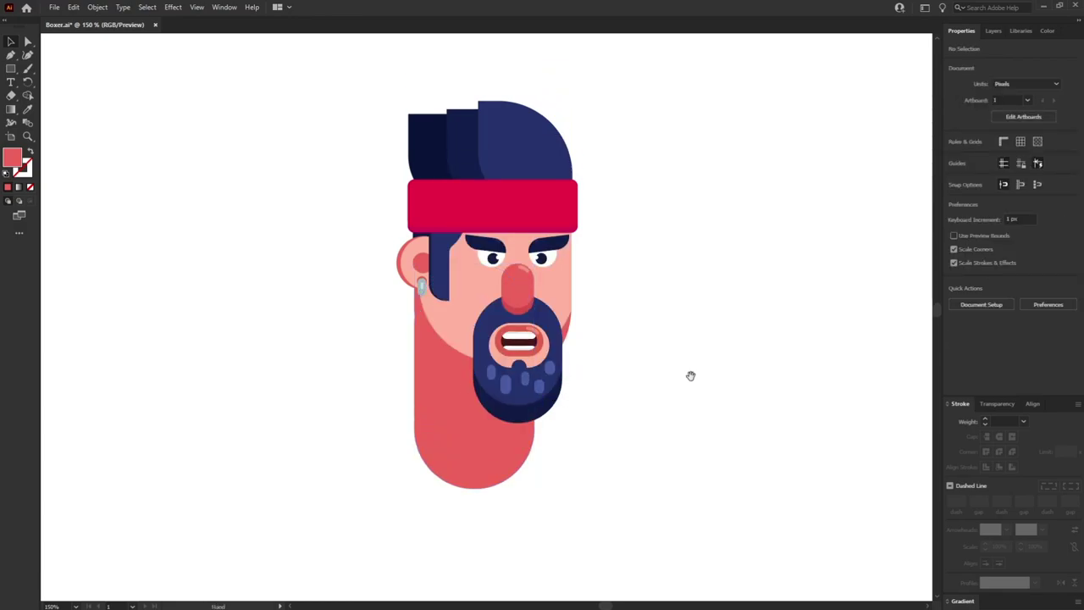
pyautogui.scroll(-3, 689, 375)
pyautogui.moveTo(12, 73); pyautogui.dragTo(61, 87)
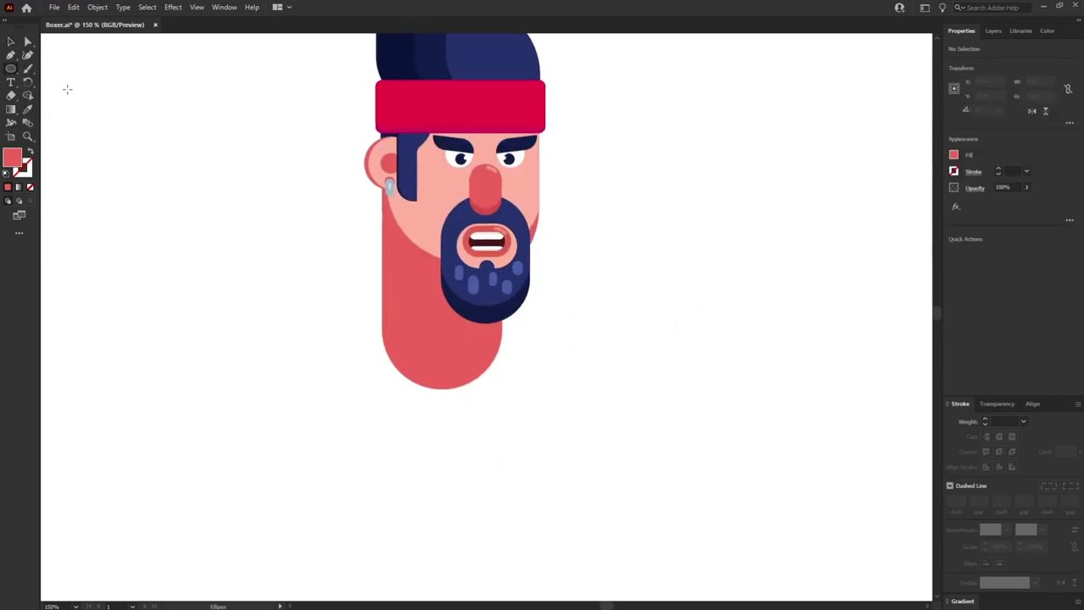
pyautogui.moveTo(320, 278); pyautogui.dragTo(573, 418)
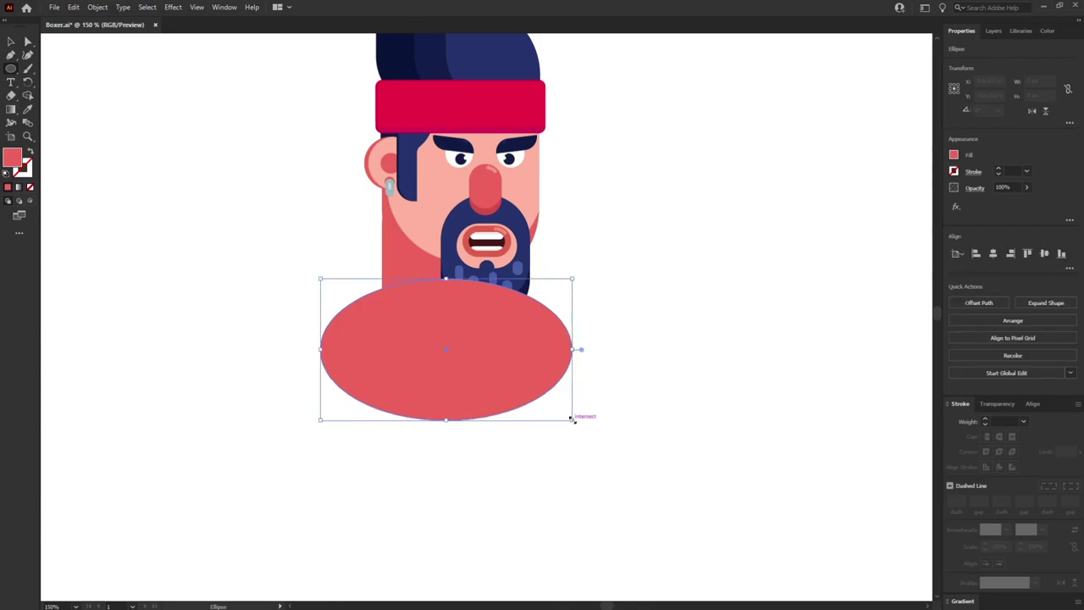
# Step: Send the red shoulder ellipse to the back and enlarge it to about 395 by 208 px beneath the head
pyautogui.press('v')
pyautogui.hotkey('ctrl', 'shift', '[')
pyautogui.moveTo(446, 440); pyautogui.dragTo(447, 449)
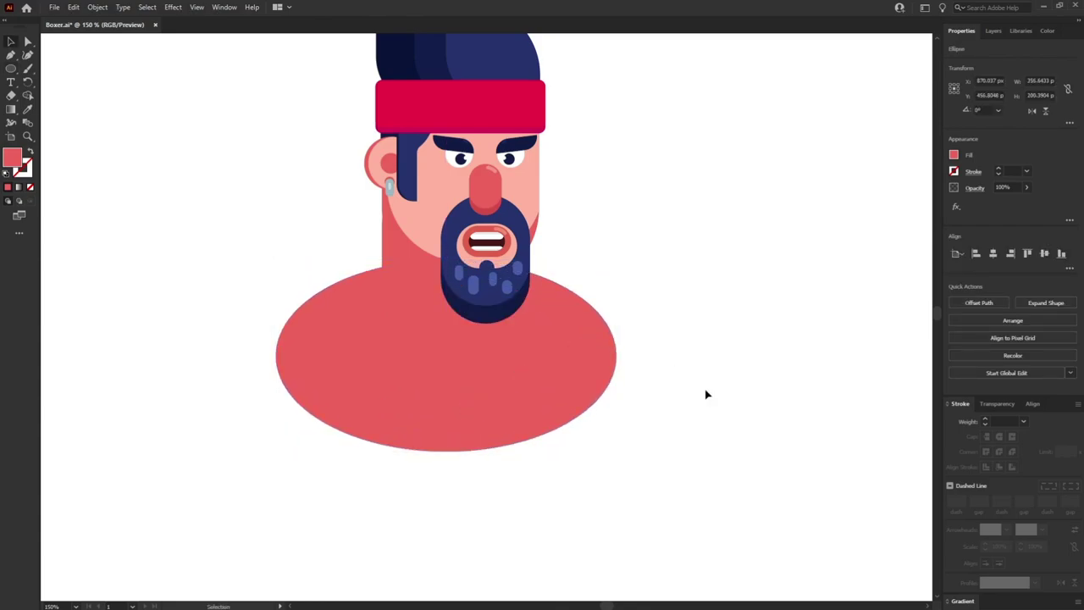
pyautogui.hotkey('ctrl', '-')
pyautogui.moveTo(460, 394); pyautogui.dragTo(461, 405)
pyautogui.moveTo(477, 374); pyautogui.dragTo(464, 391)
pyautogui.press('a')
pyautogui.moveTo(486, 350); pyautogui.dragTo(486, 357)
pyautogui.click(698, 348)
pyautogui.scroll(-4, 698, 348)
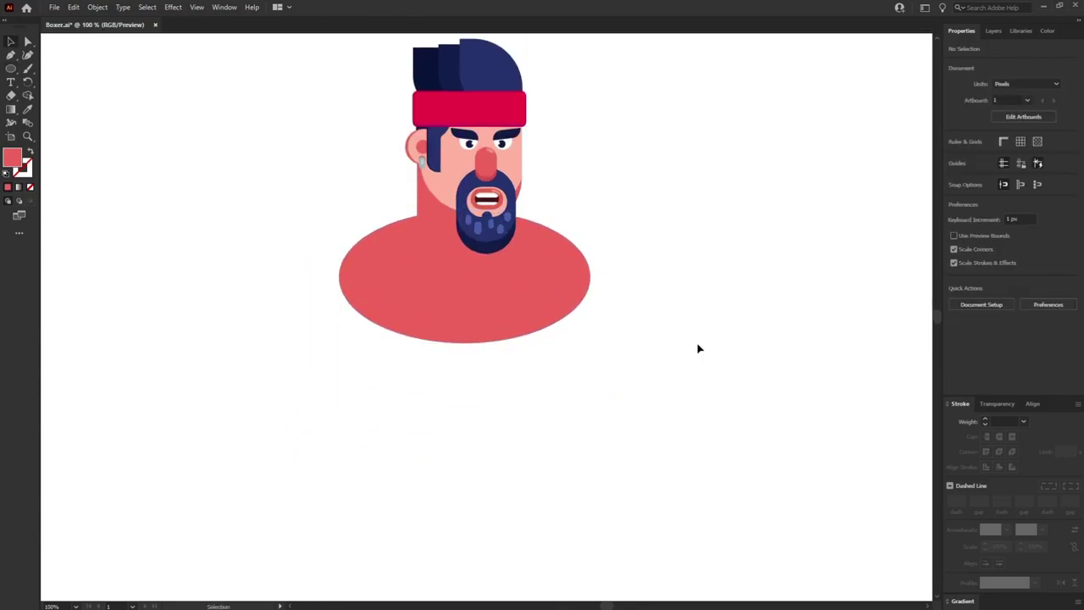
# Step: Draw a wide red chest rectangle extending past both sides of the shoulder ellipse, fully round its corners and move it up slightly
pyautogui.click(12, 69)
pyautogui.moveTo(49, 73); pyautogui.dragTo(50, 69)
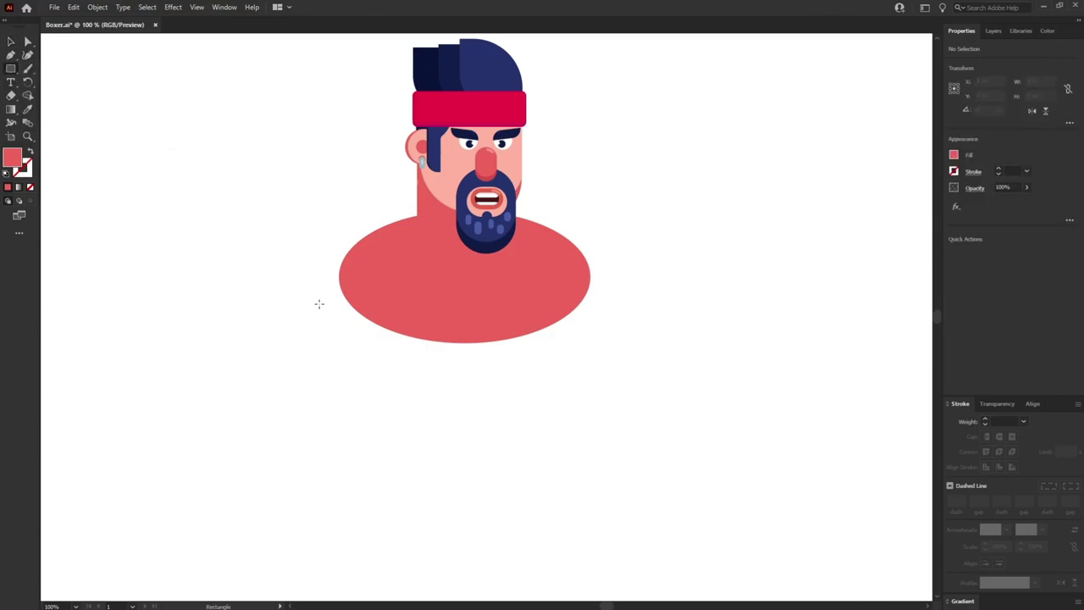
pyautogui.moveTo(313, 278)
pyautogui.mouseDown()
pyautogui.moveTo(606, 436)
pyautogui.moveTo(611, 387)
pyautogui.mouseUp()
pyautogui.moveTo(599, 375); pyautogui.dragTo(554, 332)
pyautogui.press('v')
pyautogui.moveTo(455, 352); pyautogui.dragTo(451, 333)
# Step: Shrink the shoulder ellipse to about 336 px wide and shorten it so it only rises above the chest shape
pyautogui.click(546, 244)
pyautogui.moveTo(590, 276); pyautogui.dragTo(572, 279)
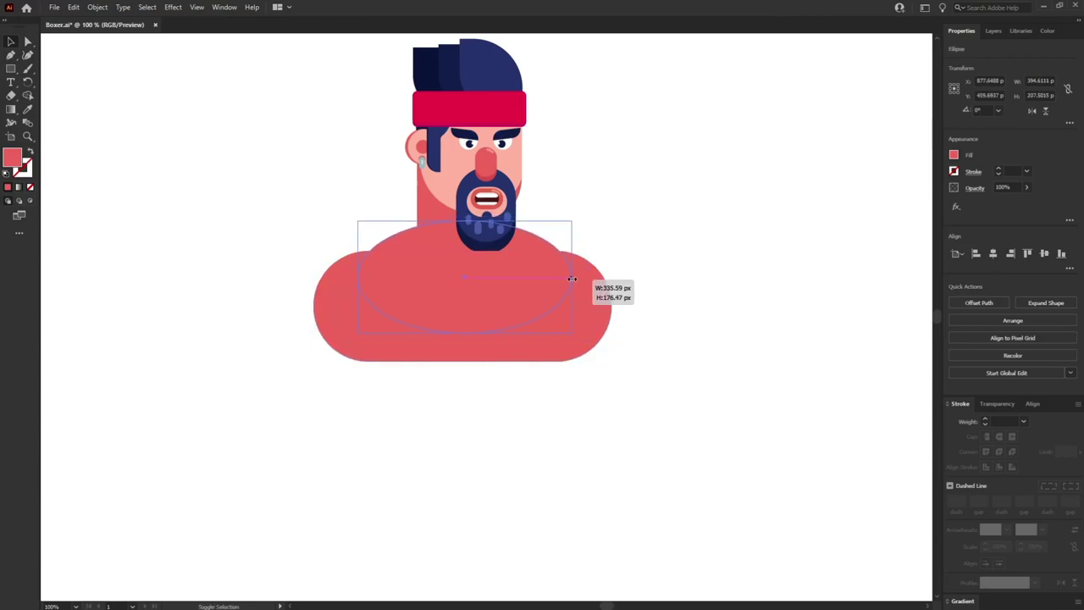
pyautogui.moveTo(465, 332); pyautogui.dragTo(465, 314)
pyautogui.click(460, 303)
pyautogui.moveTo(412, 236); pyautogui.dragTo(412, 240)
# Step: Form two rounded pec shapes side by side over the red chest and fill them with the face's light skin colour
pyautogui.scroll(1, 411, 240)
pyautogui.click(455, 339)
pyautogui.moveTo(463, 374); pyautogui.dragTo(463, 381)
pyautogui.moveTo(613, 323)
pyautogui.mouseDown()
pyautogui.moveTo(474, 323)
pyautogui.moveTo(615, 340)
pyautogui.moveTo(616, 322)
pyautogui.mouseUp()
pyautogui.moveTo(475, 322); pyautogui.dragTo(472, 322)
pyautogui.keyDown('shift'); pyautogui.click(408, 324); pyautogui.keyUp('shift')
pyautogui.press('i')
pyautogui.click(447, 191)
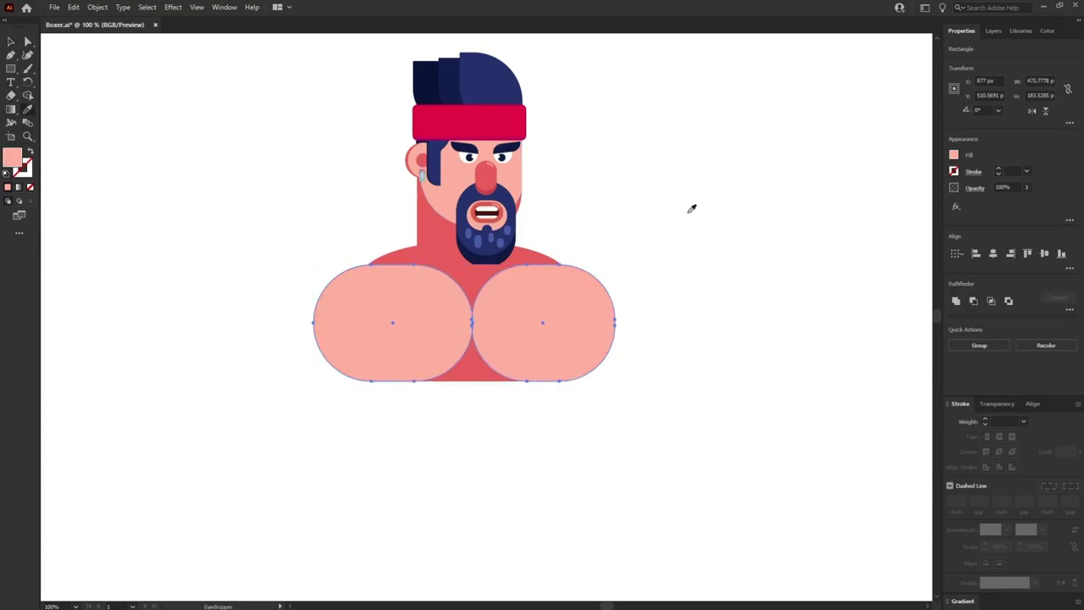
# Step: Overlap the two pecs slightly, merge them with the Shape Builder and round the inner corners where they meet
pyautogui.press('v')
pyautogui.click(692, 209)
pyautogui.click(518, 326)
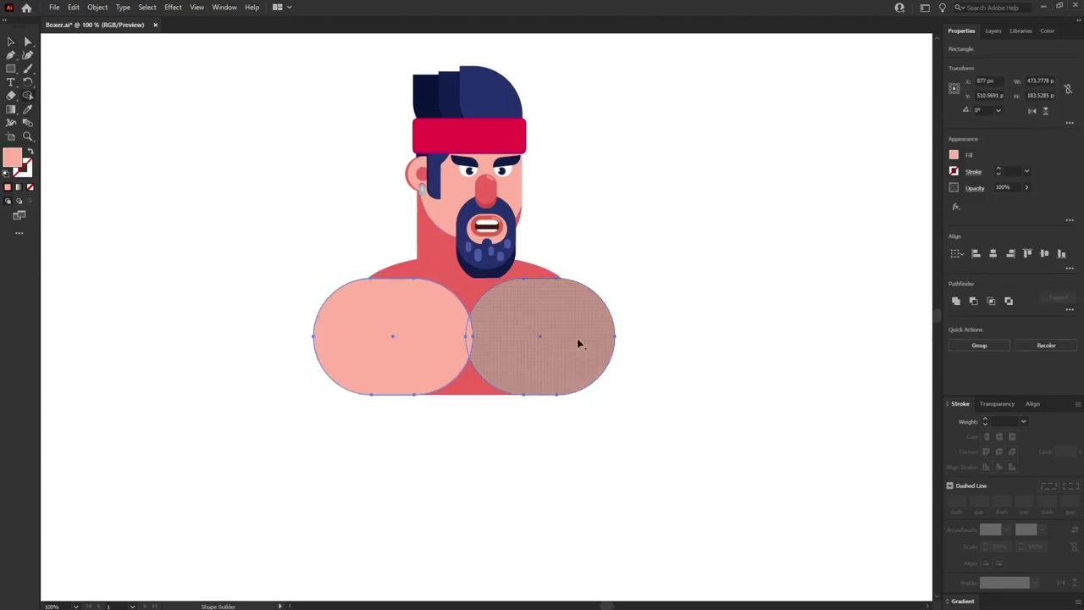
pyautogui.press('a')
pyautogui.moveTo(498, 337)
pyautogui.mouseDown()
pyautogui.moveTo(432, 339)
pyautogui.moveTo(454, 362)
pyautogui.moveTo(417, 348)
pyautogui.moveTo(446, 325)
pyautogui.mouseUp()
pyautogui.click(716, 302)
# Step: Add a large rounded highlight and a smaller, paler one overlapping it on the left pec, using lighter pink fills
pyautogui.hotkey('ctrl', '+')
pyautogui.click(13, 71)
pyautogui.doubleClick(12, 158)
pyautogui.click(422, 235)
pyautogui.click(662, 239)
pyautogui.moveTo(475, 300); pyautogui.dragTo(432, 323)
pyautogui.doubleClick(12, 158)
pyautogui.click(661, 239)
# Step: Scale up the shoulders, pecs and highlights together, leaving out the head and neck, and nudge them upward
pyautogui.hotkey('ctrl', 'a')
pyautogui.hotkey('ctrl', '0')
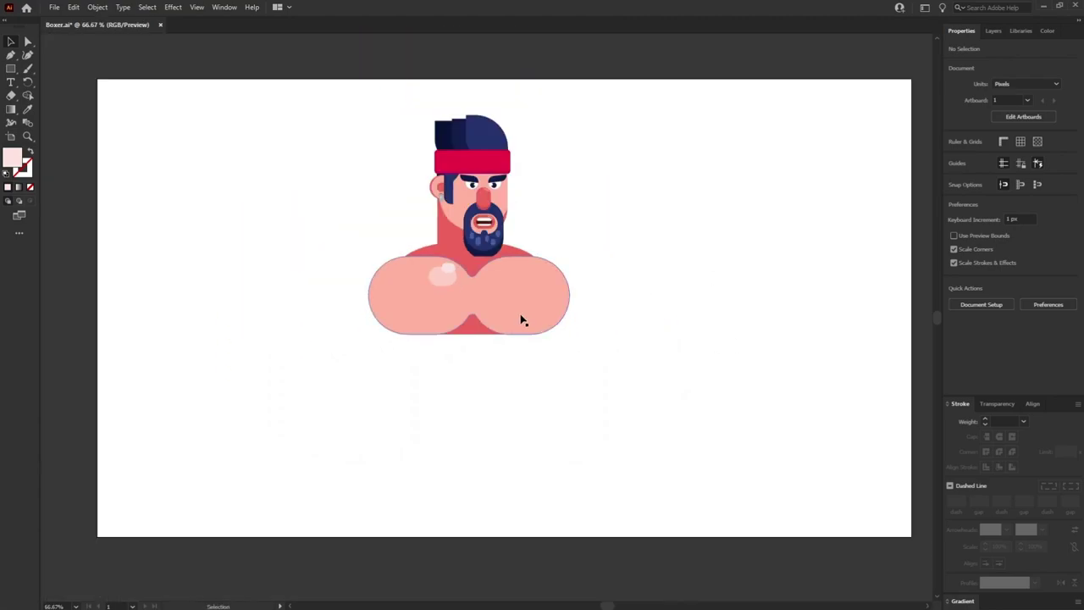
pyautogui.keyDown('shift'); pyautogui.click(448, 230); pyautogui.keyUp('shift')
pyautogui.moveTo(469, 333); pyautogui.dragTo(477, 347)
pyautogui.hotkey('shift', 'Up')
pyautogui.click(719, 331)
# Step: Draw an ellipse for the lower chest, about 452 by 320 px, and position it so it bulges below the pecs
pyautogui.scroll(-1, 615, 391)
pyautogui.moveTo(11, 69); pyautogui.dragTo(51, 91)
pyautogui.moveTo(389, 281); pyautogui.dragTo(568, 399)
pyautogui.press('v')
pyautogui.moveTo(503, 380); pyautogui.dragTo(491, 335)
pyautogui.moveTo(479, 368); pyautogui.dragTo(482, 376)
pyautogui.moveTo(486, 360); pyautogui.dragTo(486, 347)
pyautogui.moveTo(478, 362); pyautogui.dragTo(499, 347)
# Step: Send the lower-chest ellipse to the back and fill it with the red of the neck
pyautogui.hotkey('ctrl', 'shift', '[')
pyautogui.press('i')
pyautogui.click(522, 215)
pyautogui.press('v')
pyautogui.click(623, 356)
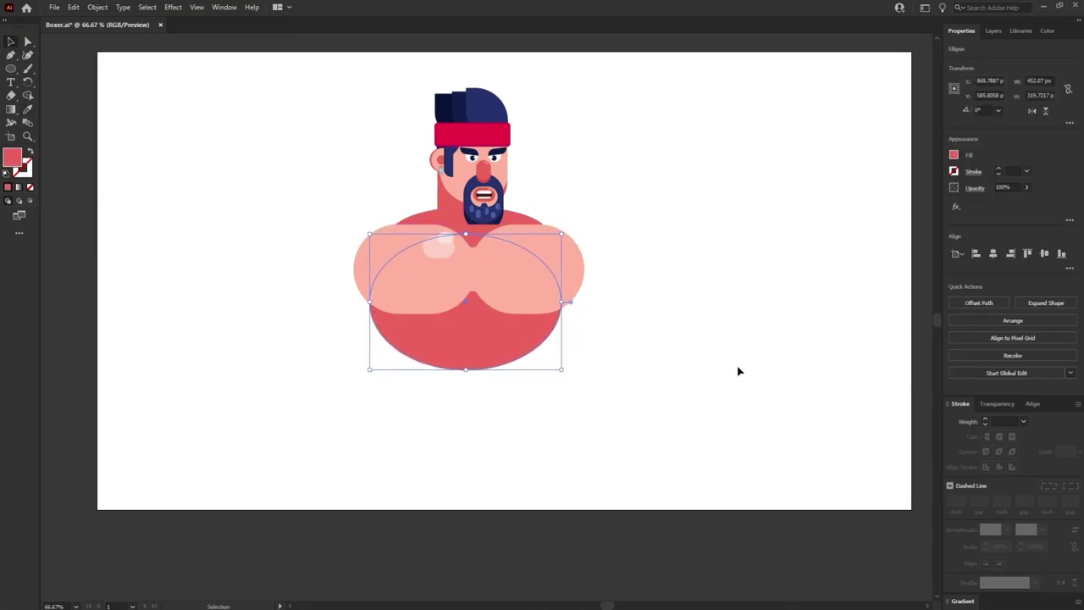
pyautogui.click(737, 368)
pyautogui.scroll(1, 677, 356)
pyautogui.click(476, 317)
pyautogui.rightClick(444, 253)
pyautogui.click(627, 317)
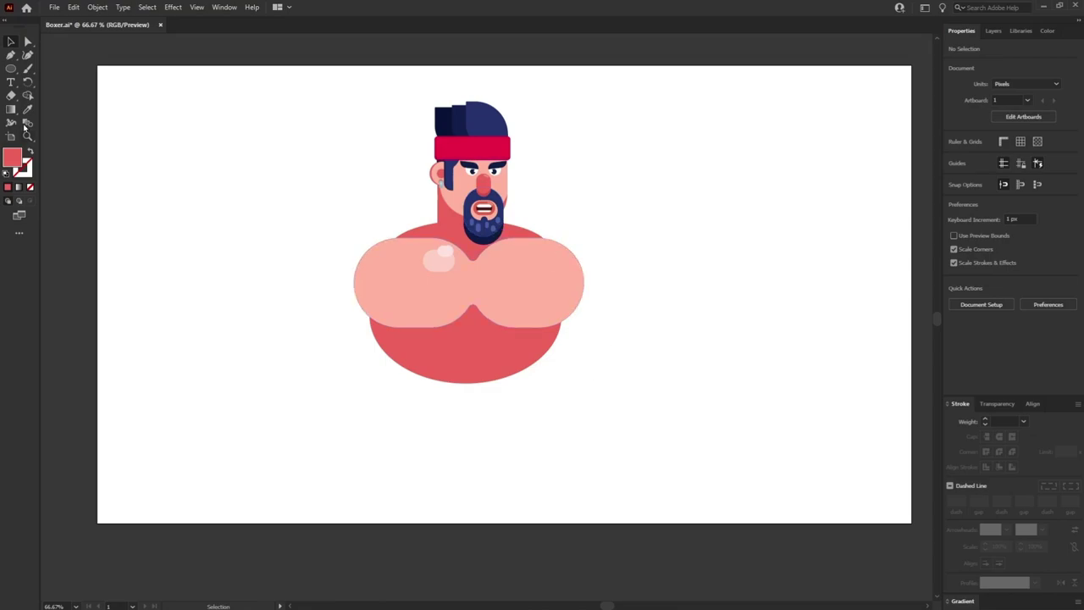
# Step: Draw a tall red abdomen rectangle about 293 px wide below the chest and fully round its corners
pyautogui.moveTo(11, 69); pyautogui.dragTo(59, 67)
pyautogui.moveTo(411, 337); pyautogui.dragTo(535, 489)
pyautogui.press('a')
pyautogui.moveTo(529, 346); pyautogui.dragTo(481, 395)
pyautogui.press('v')
pyautogui.moveTo(493, 435)
pyautogui.mouseDown()
pyautogui.moveTo(485, 416)
pyautogui.moveTo(493, 426)
pyautogui.mouseUp()
# Step: Extend the abdomen shape upward to about 394 px high and bring the pecs to the front
pyautogui.moveTo(474, 328); pyautogui.dragTo(474, 312)
pyautogui.click(510, 315)
pyautogui.hotkey('ctrl', 'shift', ']')
pyautogui.click(510, 354)
pyautogui.click(627, 398)
pyautogui.moveTo(494, 426)
pyautogui.mouseDown()
pyautogui.moveTo(482, 426)
pyautogui.moveTo(491, 435)
pyautogui.mouseUp()
pyautogui.click(627, 438)
pyautogui.hotkey('ctrl', '1')
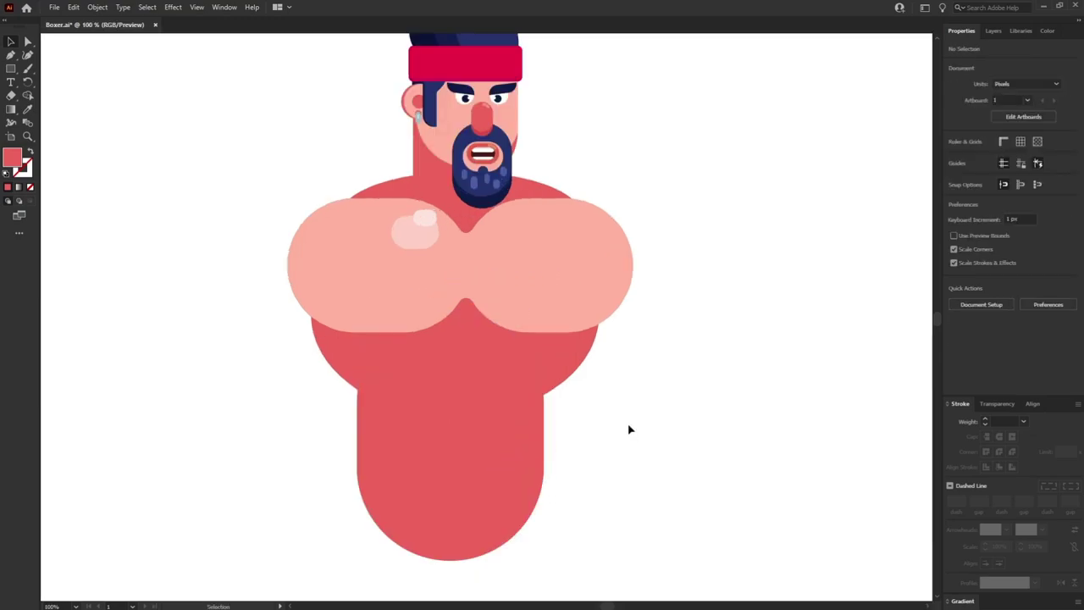
# Step: Create two rounded ab shapes 80 px high side by side on the upper abdomen, filled with the pecs' light skin colour
pyautogui.press('a')
pyautogui.click(462, 452)
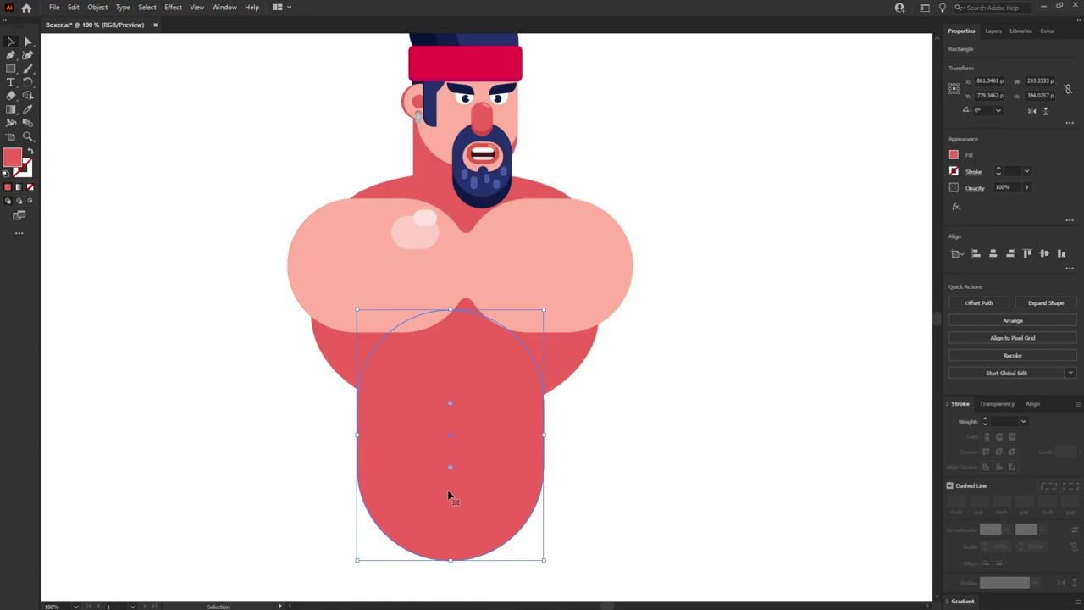
pyautogui.moveTo(11, 72); pyautogui.dragTo(55, 72)
pyautogui.moveTo(454, 412); pyautogui.dragTo(521, 409)
pyautogui.press('i')
pyautogui.click(425, 317)
pyautogui.press('v')
pyautogui.hotkey('ctrl', '=')
pyautogui.moveTo(543, 317); pyautogui.dragTo(530, 319)
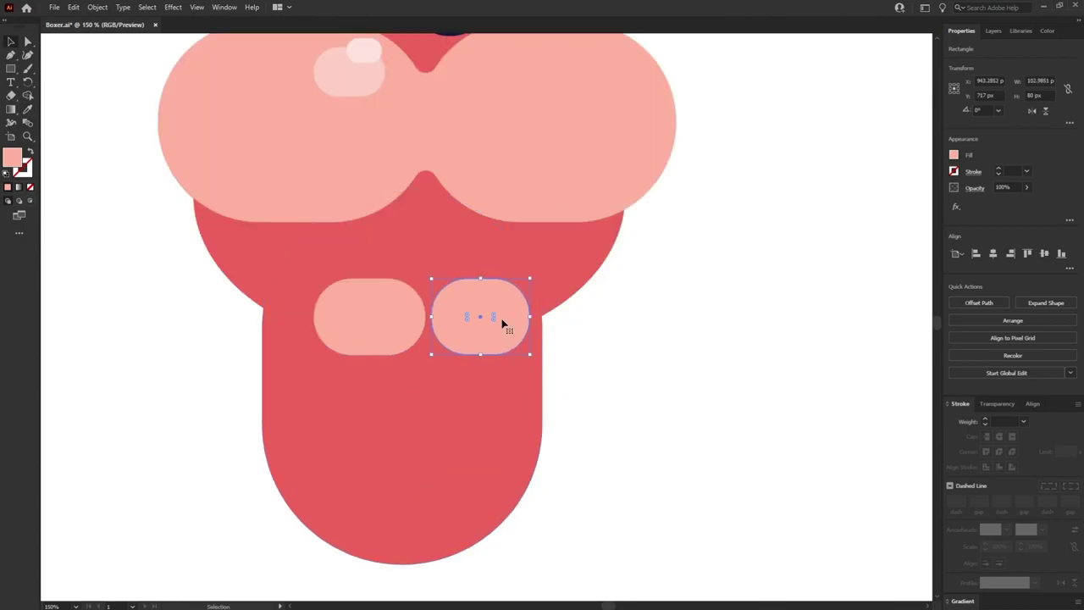
pyautogui.moveTo(431, 316); pyautogui.dragTo(429, 317)
pyautogui.click(646, 404)
# Step: Draw a rounded highlight on the upper part of the left ab and fill it with the pec's larger highlight colour
pyautogui.hotkey('ctrl', '=')
pyautogui.hotkey('ctrl', '=')
pyautogui.moveTo(329, 328); pyautogui.dragTo(392, 305)
pyautogui.moveTo(425, 273); pyautogui.dragTo(370, 315)
pyautogui.moveTo(346, 363); pyautogui.dragTo(310, 358)
pyautogui.hotkey('ctrl', '-')
pyautogui.hotkey('ctrl', '-')
pyautogui.press('u')
pyautogui.press('i')
pyautogui.click(449, 113)
# Step: Add a smaller highlight in the pec's palest pink on the left ab and place copies of both highlights on the right ab
pyautogui.hotkey('ctrl', '=')
pyautogui.moveTo(493, 394); pyautogui.dragTo(530, 368)
pyautogui.moveTo(556, 337); pyautogui.dragTo(595, 394)
pyautogui.press('i')
pyautogui.click(457, 49)
pyautogui.press('v')
pyautogui.rightClick(597, 394)
pyautogui.click(730, 352)
pyautogui.press('Return')
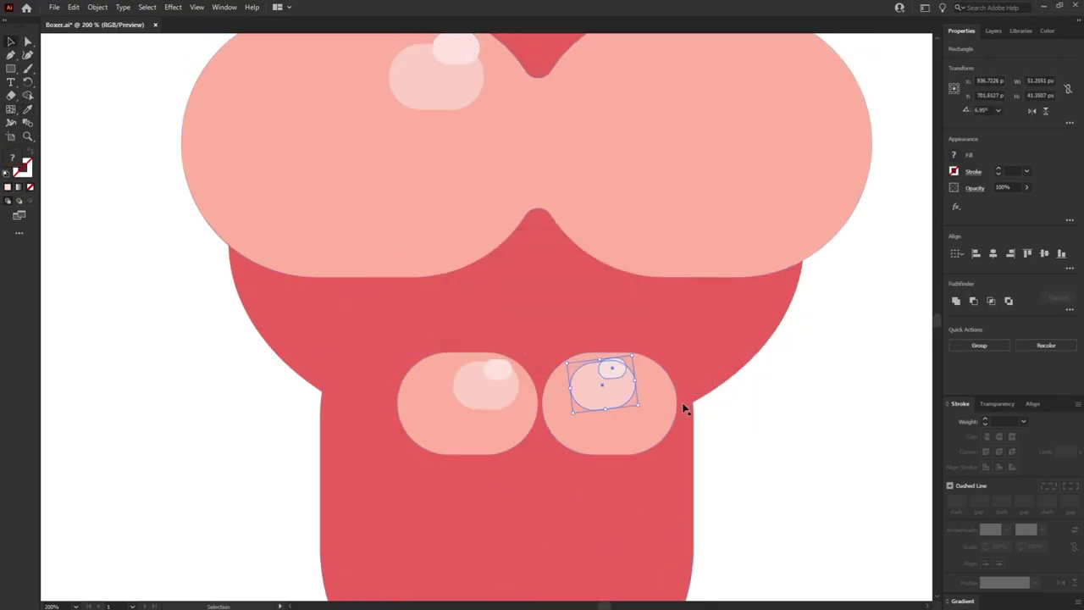
pyautogui.hotkey('ctrl', 'z')
# Step: Mirror the right ab's highlights horizontally and group both abs with their highlights
pyautogui.rightClick(604, 392)
pyautogui.moveTo(652, 323)
pyautogui.click(747, 365)
pyautogui.press('Return')
pyautogui.keyDown('shift'); pyautogui.click(623, 417); pyautogui.keyUp('shift')
pyautogui.keyDown('shift'); pyautogui.click(495, 422); pyautogui.keyUp('shift')
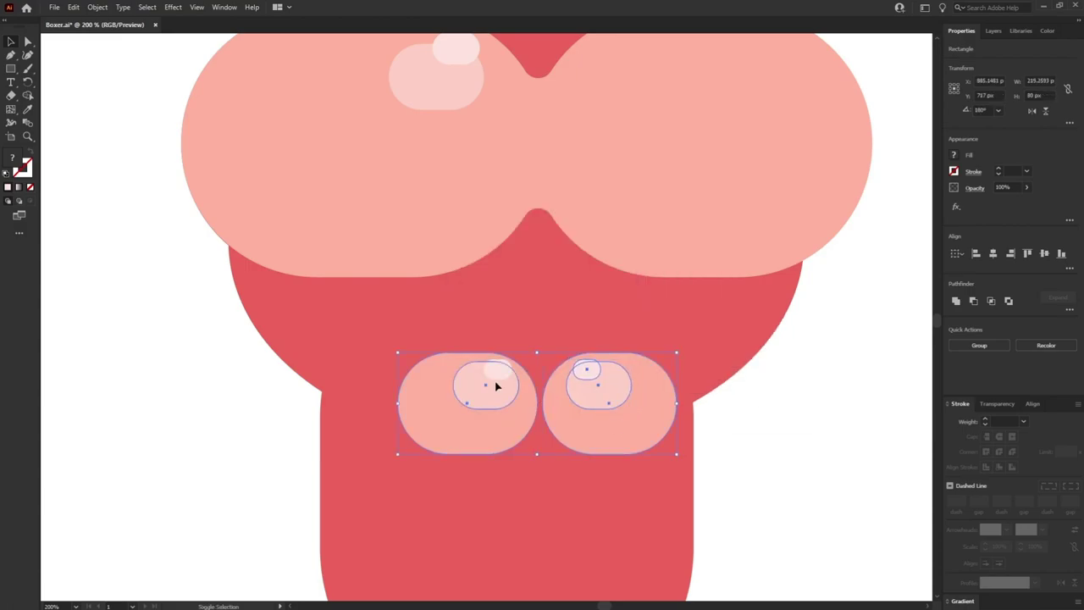
pyautogui.rightClick(499, 371)
pyautogui.click(541, 461)
# Step: Adjust the first ab row on the abdomen, copy it directly below and scale the copy down as a second row
pyautogui.scroll(-3, 627, 364)
pyautogui.moveTo(613, 343); pyautogui.dragTo(595, 343)
pyautogui.moveTo(518, 360); pyautogui.dragTo(552, 470)
pyautogui.press('a')
pyautogui.click(516, 283)
pyautogui.press('Delete')
pyautogui.moveTo(675, 489); pyautogui.dragTo(656, 482)
pyautogui.moveTo(632, 457); pyautogui.dragTo(632, 440)
# Step: Copy the second ab row below itself, make the copy smaller and move it up against the row above
pyautogui.moveTo(520, 463); pyautogui.dragTo(575, 538)
pyautogui.click(703, 491)
pyautogui.scroll(1, 696, 489)
pyautogui.moveTo(520, 560); pyautogui.dragTo(520, 537)
pyautogui.click(748, 502)
# Step: Isolate the chest group and use the Shape Builder to cut away the excess of the overlapping offset pec shapes
pyautogui.hotkey('ctrl', '1')
pyautogui.click(593, 375)
pyautogui.doubleClick(600, 364)
pyautogui.keyDown('shift'); pyautogui.click(571, 390); pyautogui.keyUp('shift')
pyautogui.hotkey('shift', 'm')
pyautogui.keyDown('alt'); pyautogui.click(563, 258); pyautogui.keyUp('alt')
# Step: Recolour the offset shading shape behind the pecs with the torso's red and leave the isolated chest group
pyautogui.press('a')
pyautogui.click(572, 391)
pyautogui.doubleClick(12, 157)
pyautogui.click(469, 256)
pyautogui.click(660, 240)
pyautogui.click(633, 322)
pyautogui.doubleClick(12, 158)
pyautogui.click(660, 237)
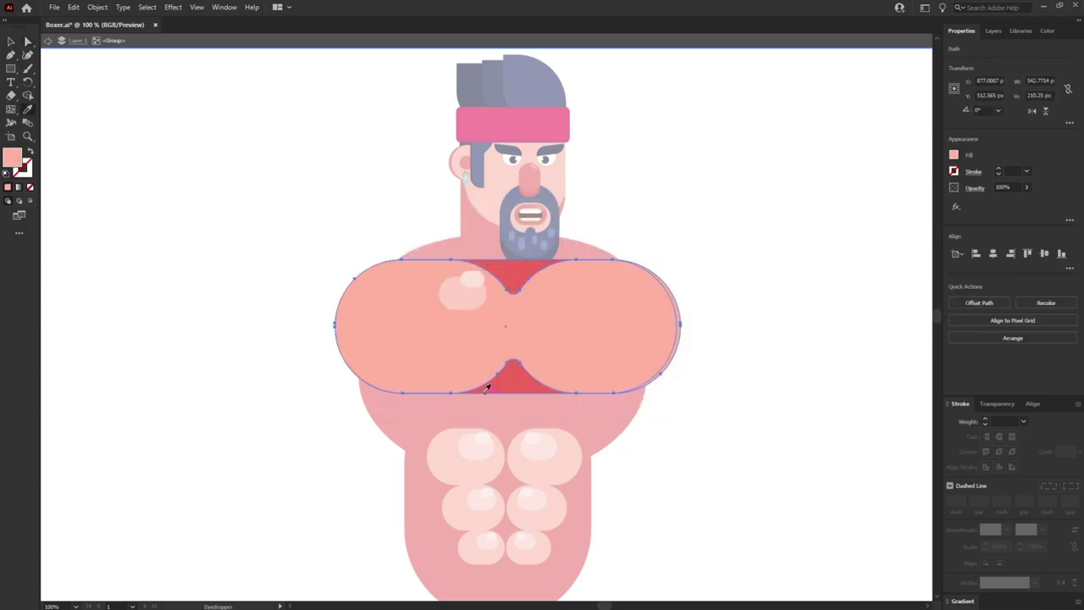
pyautogui.click(573, 391)
pyautogui.doubleClick(805, 384)
# Step: Isolate the chest group again and nudge its shading shape up by about 10 px
pyautogui.hotkey('ctrl', '=')
pyautogui.hotkey('ctrl', '=')
pyautogui.hotkey('ctrl', '-')
pyautogui.press('v')
pyautogui.doubleClick(650, 389)
pyautogui.press('Up')
pyautogui.press('Up')
pyautogui.press('Up')
pyautogui.press('Up')
pyautogui.press('Up')
pyautogui.press('Up')
pyautogui.press('Up')
pyautogui.press('Up')
pyautogui.press('Up')
pyautogui.press('Up')
# Step: Cut away the shading shape's excess above the pecs with the Shape Builder and exit the group
pyautogui.keyDown('shift'); pyautogui.click(533, 397); pyautogui.keyUp('shift')
pyautogui.hotkey('shift', 'm')
pyautogui.keyDown('alt'); pyautogui.click(437, 248); pyautogui.keyUp('alt')
pyautogui.press('a')
pyautogui.click(714, 245)
pyautogui.hotkey('ctrl', '-')
pyautogui.hotkey('ctrl', '-')
pyautogui.hotkey('ctrl', '-')
pyautogui.doubleClick(713, 244)
# Step: Select the whole figure and scale it down to about 495 by 813 px
pyautogui.press('v')
pyautogui.hotkey('ctrl', 'a')
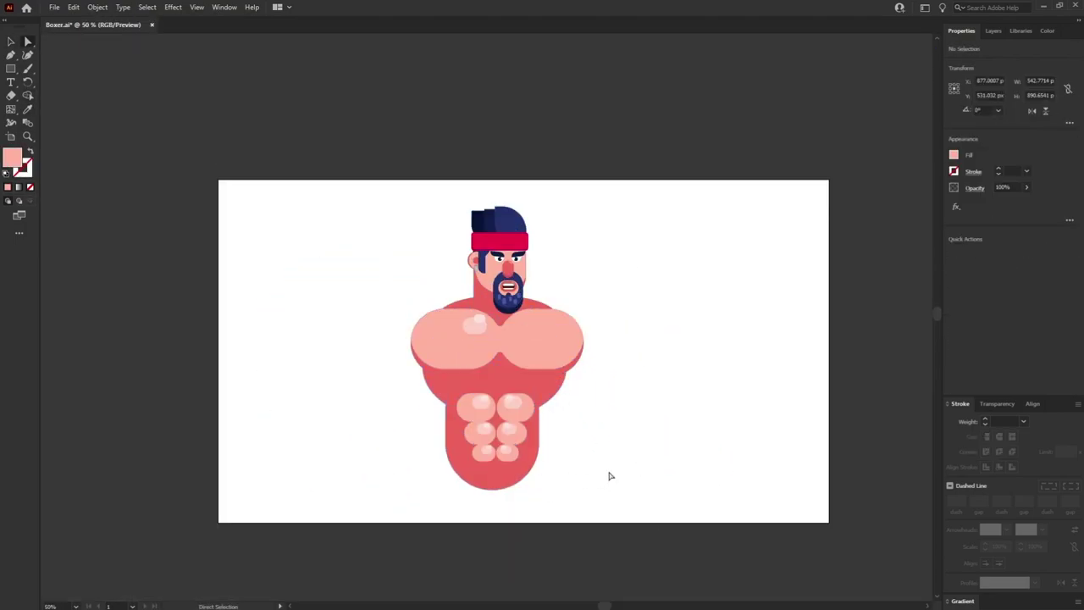
pyautogui.hotkey('ctrl', '=')
# Step: Draw a hips rectangle of about 335 by 264 px, round its corners fully and send it behind the torso
pyautogui.press('m')
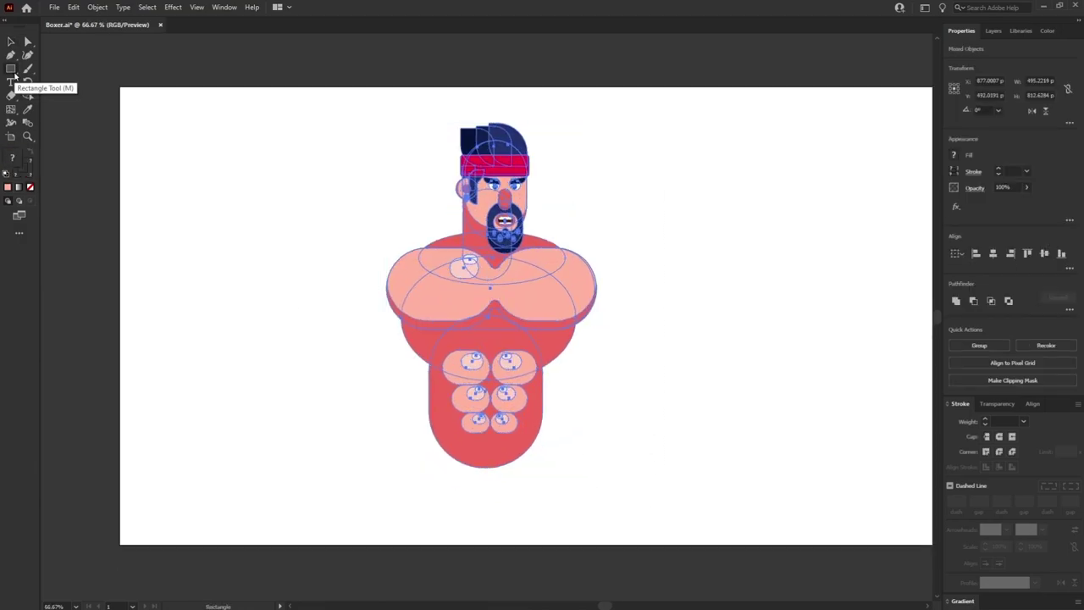
pyautogui.moveTo(413, 422)
pyautogui.mouseDown()
pyautogui.moveTo(449, 465)
pyautogui.moveTo(556, 527)
pyautogui.moveTo(556, 513)
pyautogui.mouseUp()
pyautogui.moveTo(547, 433); pyautogui.dragTo(485, 515)
pyautogui.hotkey('ctrl', 'shift', '[')
pyautogui.click(610, 484)
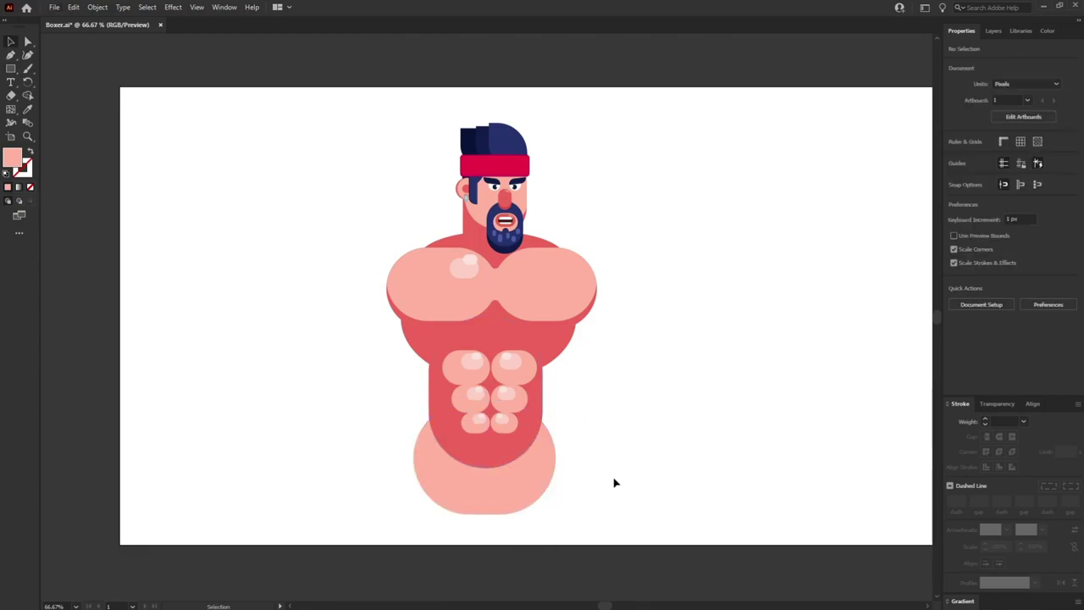
# Step: Fill the rounded hips shape with purple
pyautogui.click(518, 489)
pyautogui.doubleClick(12, 157)
pyautogui.moveTo(558, 278); pyautogui.dragTo(560, 269)
pyautogui.press('Return')
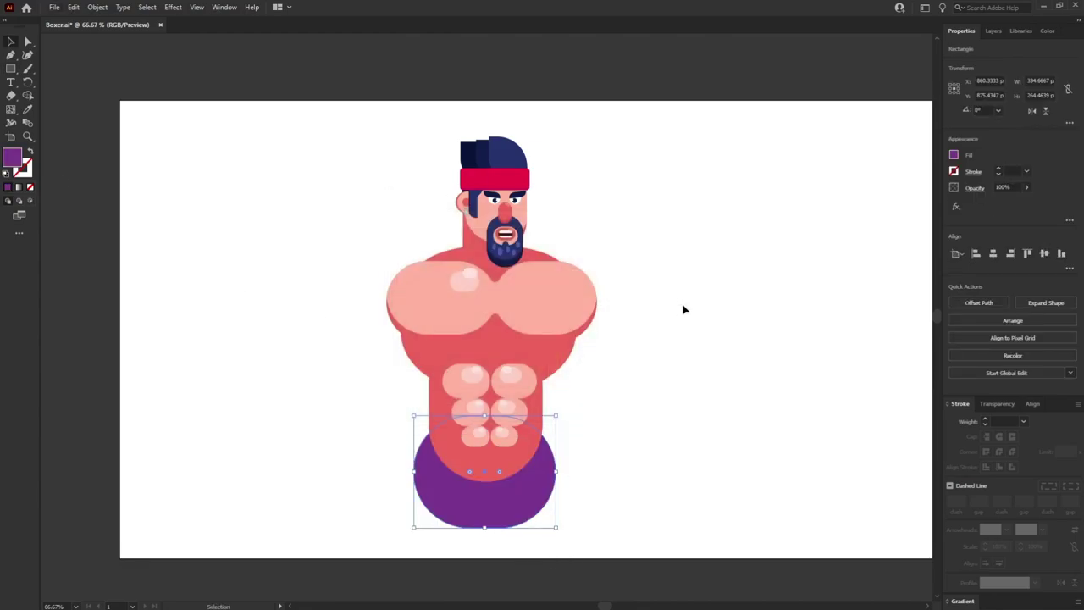
# Step: Offset a copy of the purple hips shape and trim away its excess with the Shape Builder
pyautogui.moveTo(484, 478); pyautogui.dragTo(474, 530)
pyautogui.keyDown('shift'); pyautogui.click(425, 444); pyautogui.keyUp('shift')
pyautogui.hotkey('shift', 'm')
pyautogui.keyDown('alt'); pyautogui.click(565, 446); pyautogui.keyUp('alt')
pyautogui.press('a')
pyautogui.click(610, 437)
# Step: Fill the remaining piece at the outer left of the hips with a darker purple
pyautogui.click(423, 449)
pyautogui.doubleClick(18, 163)
pyautogui.click(518, 324)
pyautogui.press('Return')
# Step: Copy the purple hips shapes, rotate the copy and place it below the hips as the viewer-left thigh
pyautogui.press('v')
pyautogui.scroll(-2, 575, 381)
pyautogui.keyDown('shift'); pyautogui.click(494, 441); pyautogui.keyUp('shift')
pyautogui.moveTo(539, 564); pyautogui.dragTo(512, 583)
pyautogui.rightClick(453, 490)
pyautogui.moveTo(425, 519); pyautogui.dragTo(471, 489)
# Step: Send the dark purple hip shading to the back of the stack
pyautogui.click(491, 323)
pyautogui.click(368, 428)
pyautogui.click(425, 410)
pyautogui.hotkey('ctrl', 'shift', '[')
# Step: Select the overlapping hips and thigh shapes and cut away the excess between them with the Shape Builder
pyautogui.click(368, 428)
pyautogui.click(444, 471)
pyautogui.keyDown('shift'); pyautogui.click(409, 432); pyautogui.keyUp('shift')
pyautogui.click(477, 430)
pyautogui.keyDown('shift'); pyautogui.click(535, 436); pyautogui.keyUp('shift')
pyautogui.hotkey('shift', 'm')
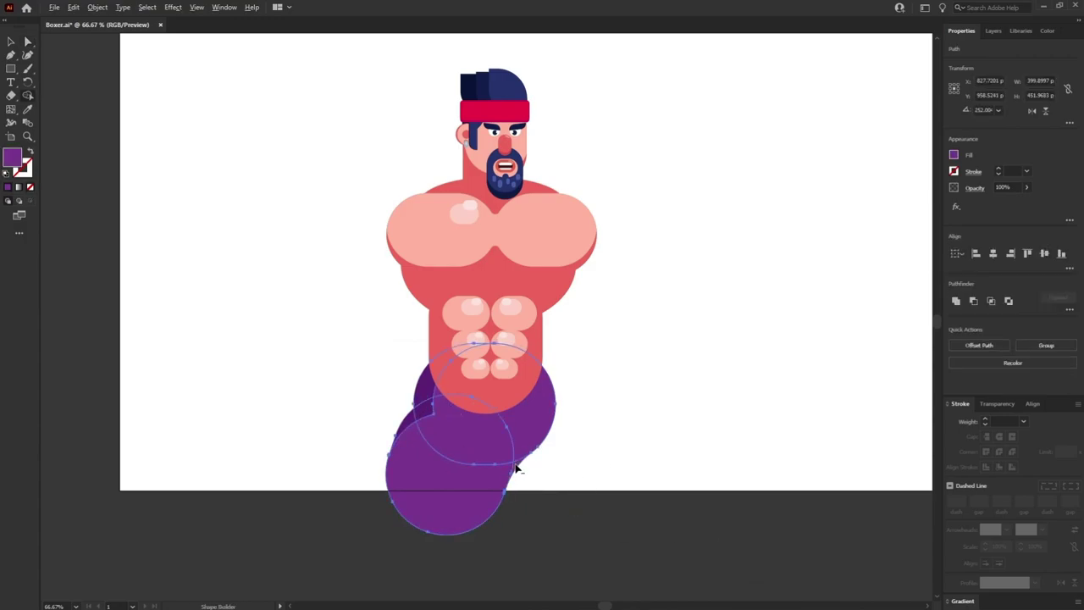
pyautogui.keyDown('alt'); pyautogui.click(514, 464); pyautogui.keyUp('alt')
pyautogui.press('a')
pyautogui.click(659, 425)
pyautogui.moveTo(658, 425); pyautogui.dragTo(479, 362)
# Step: Draw a fully rounded rectangle, rotate it about 21° and place it below the hips as the viewer-right thigh
pyautogui.click(11, 68)
pyautogui.moveTo(122, 226); pyautogui.dragTo(253, 395)
pyautogui.moveTo(242, 384)
pyautogui.mouseDown()
pyautogui.moveTo(209, 352)
pyautogui.moveTo(572, 480)
pyautogui.mouseUp()
pyautogui.press('v')
pyautogui.moveTo(622, 522); pyautogui.dragTo(649, 490)
pyautogui.moveTo(563, 470); pyautogui.dragTo(367, 436)
pyautogui.moveTo(384, 477); pyautogui.dragTo(373, 455)
pyautogui.moveTo(413, 375); pyautogui.dragTo(404, 385)
# Step: Fill the viewer-right thigh with the dark purple shading colour and place it behind the other leg
pyautogui.press('a')
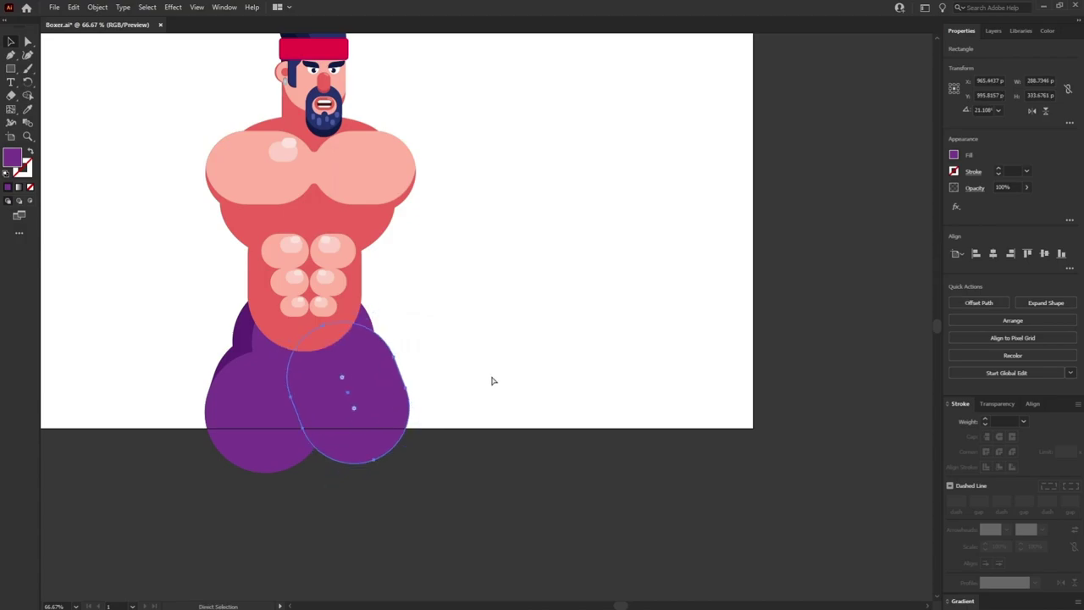
pyautogui.click(251, 317)
pyautogui.press('v')
pyautogui.click(422, 403)
pyautogui.moveTo(476, 305); pyautogui.dragTo(594, 415)
# Step: Draw a circle beside the head and fill it with the neck's red using the Eyedropper
pyautogui.hotkey('ctrl', '=')
pyautogui.click(534, 355)
pyautogui.click(612, 371)
pyautogui.moveTo(612, 371); pyautogui.dragTo(641, 362)
pyautogui.press('l')
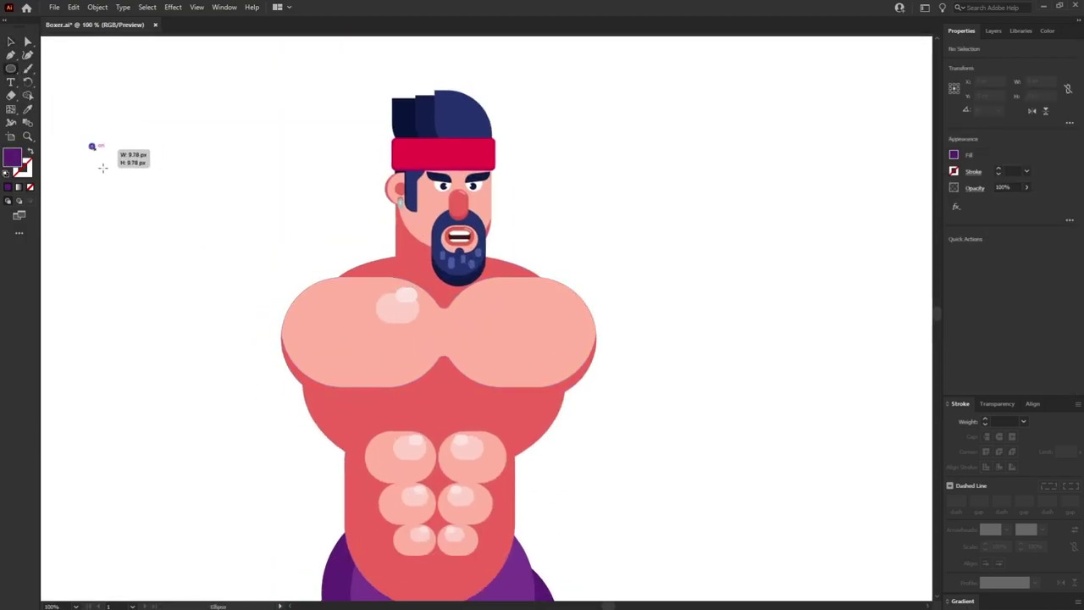
pyautogui.moveTo(89, 143); pyautogui.dragTo(206, 259)
pyautogui.press('i')
pyautogui.click(400, 260)
pyautogui.press('v')
# Step: Move the red circle onto the viewer-left shoulder and enlarge it to about 238 px across
pyautogui.moveTo(147, 201); pyautogui.dragTo(321, 318)
pyautogui.moveTo(322, 378); pyautogui.dragTo(321, 393)
pyautogui.moveTo(300, 267); pyautogui.dragTo(300, 275)
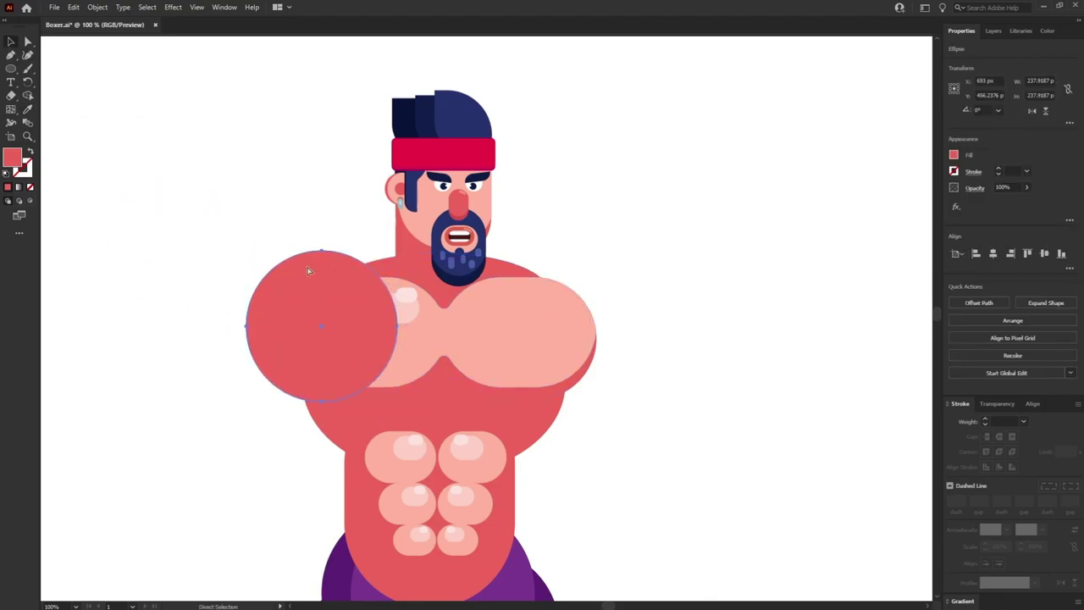
# Step: Send the shoulder circle behind the torso and nudge it down by two large increments
pyautogui.hotkey('ctrl', 'shift', '[')
pyautogui.hotkey('shift', 'Down')
pyautogui.hotkey('shift', 'Down')
pyautogui.scroll(1, 339, 339)
pyautogui.hotkey('ctrl', 'shift', 'a')
# Step: Soften the outer ends of the pecs shape by adjusting its corner rounding
pyautogui.press('a')
pyautogui.click(347, 357)
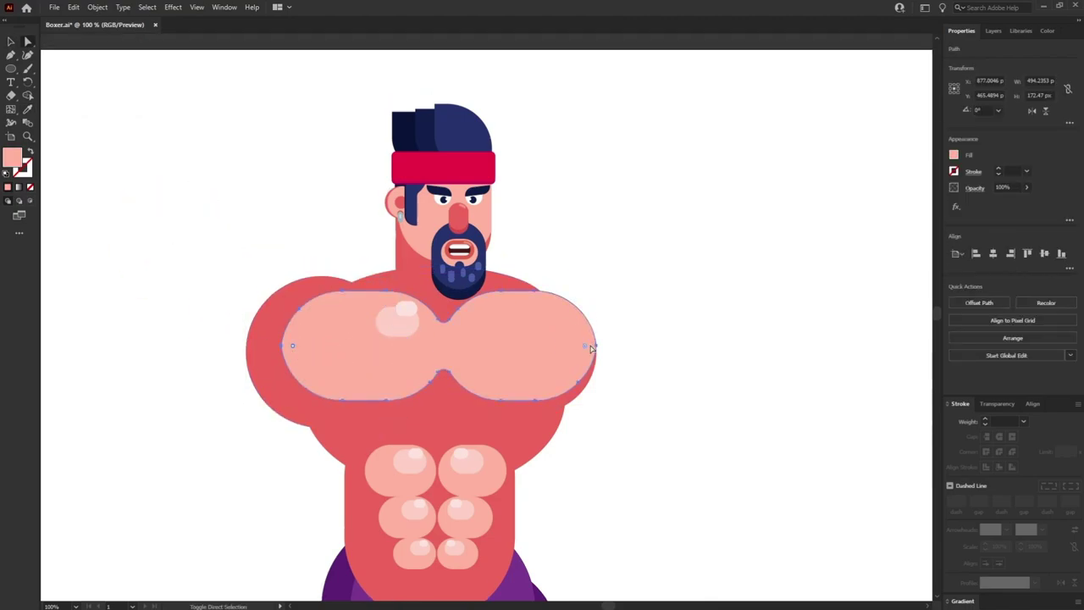
pyautogui.click(749, 321)
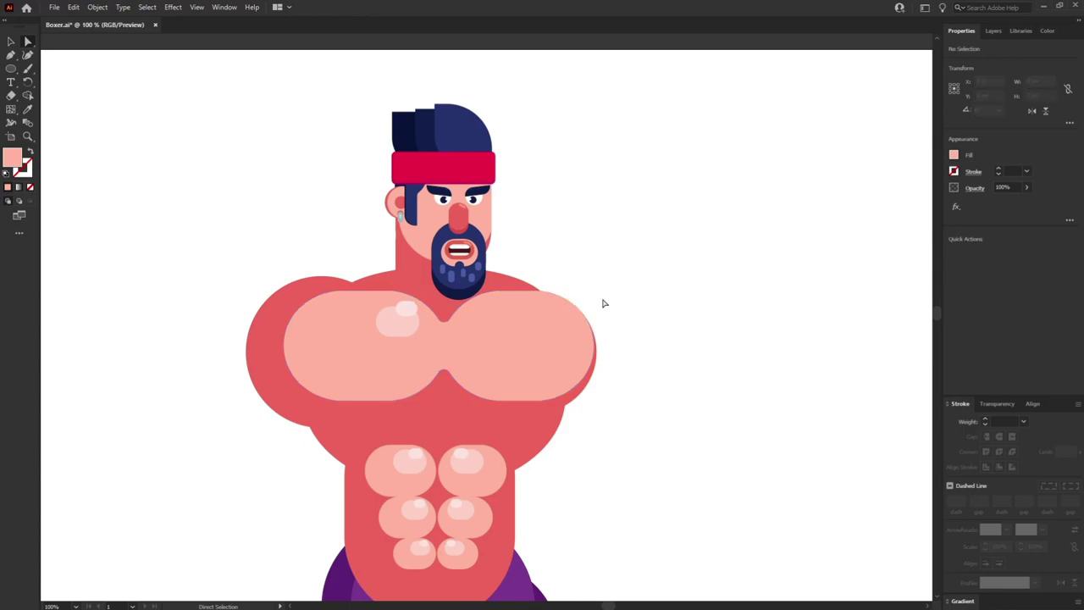
# Step: Enlarge the head, chest and shoulder circle relative to the abdomen
pyautogui.click(318, 291)
pyautogui.scroll(-2, 309, 249)
pyautogui.hscroll(3, 310, 249)
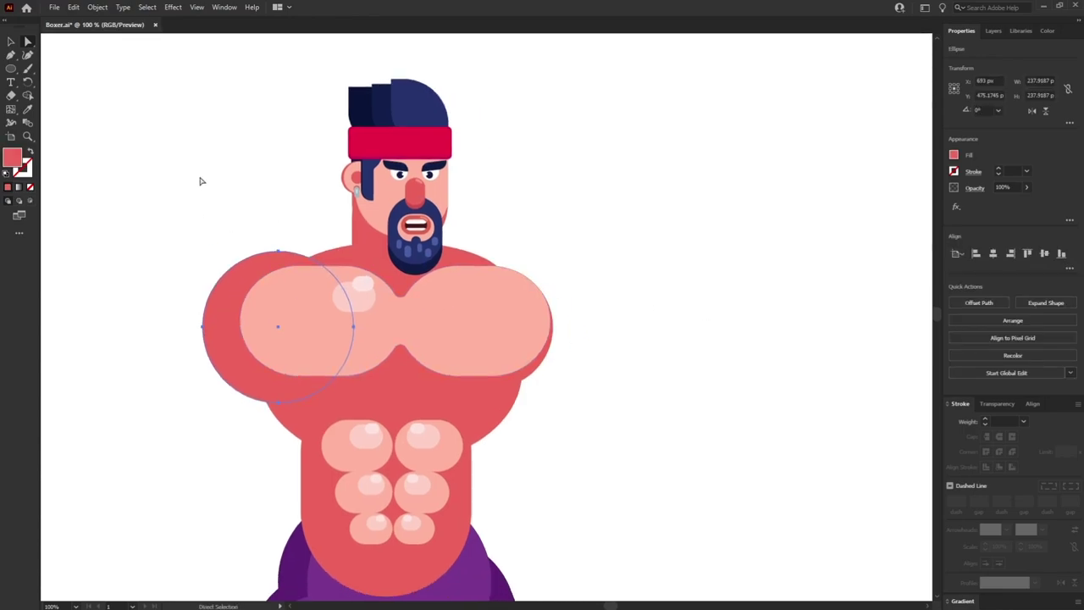
pyautogui.hotkey('ctrl', '-')
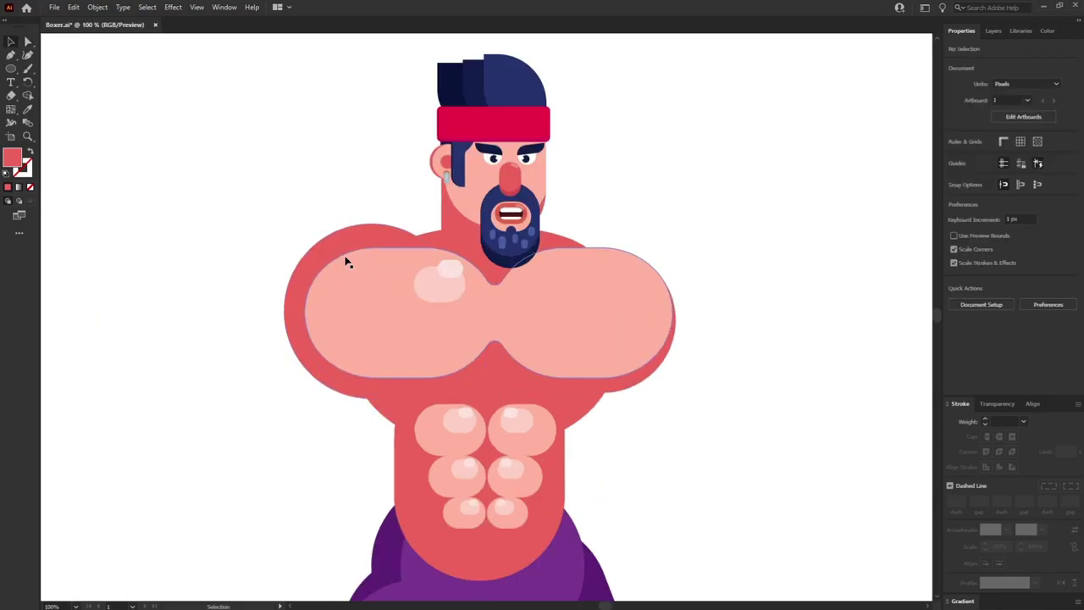
# Step: Draw a tall, fully rounded rectangle beside the torso for the upper arm and fill it with the pecs' pink
pyautogui.moveTo(11, 68); pyautogui.dragTo(48, 69)
pyautogui.moveTo(172, 205); pyautogui.dragTo(278, 412)
pyautogui.moveTo(270, 215); pyautogui.dragTo(230, 375)
pyautogui.press('i')
pyautogui.click(333, 339)
# Step: Rotate the upper arm to 337.5° and position it over the viewer-left shoulder
pyautogui.press('v')
pyautogui.moveTo(282, 414); pyautogui.dragTo(201, 425)
pyautogui.moveTo(206, 344); pyautogui.dragTo(299, 390)
pyautogui.scroll(-2, 300, 343)
pyautogui.press('Right')
pyautogui.press('Right')
pyautogui.moveTo(366, 287); pyautogui.dragTo(376, 291)
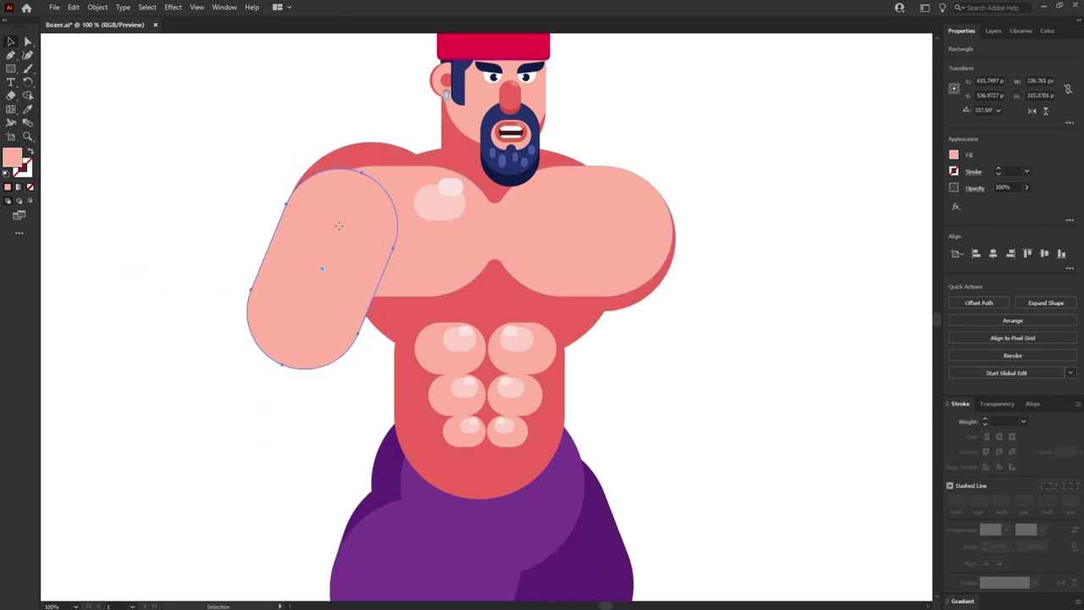
# Step: Copy the upper arm, resize the copy and place it offset outward and lower as a second arm muscle
pyautogui.click(302, 374)
pyautogui.scroll(1, 297, 310)
pyautogui.click(297, 309)
pyautogui.moveTo(303, 383); pyautogui.dragTo(210, 323)
pyautogui.moveTo(270, 137); pyautogui.dragTo(258, 171)
pyautogui.moveTo(235, 257); pyautogui.dragTo(326, 331)
# Step: Copy the upper arm shape, rotate the copy to about 107.7° and place it across the abdomen as the forearm
pyautogui.keyDown('shift'); pyautogui.click(280, 348); pyautogui.keyUp('shift')
pyautogui.moveTo(292, 392); pyautogui.dragTo(246, 538)
pyautogui.moveTo(301, 577); pyautogui.dragTo(361, 407)
pyautogui.moveTo(333, 456); pyautogui.dragTo(424, 377)
pyautogui.moveTo(477, 439); pyautogui.dragTo(501, 385)
pyautogui.moveTo(386, 391); pyautogui.dragTo(342, 348)
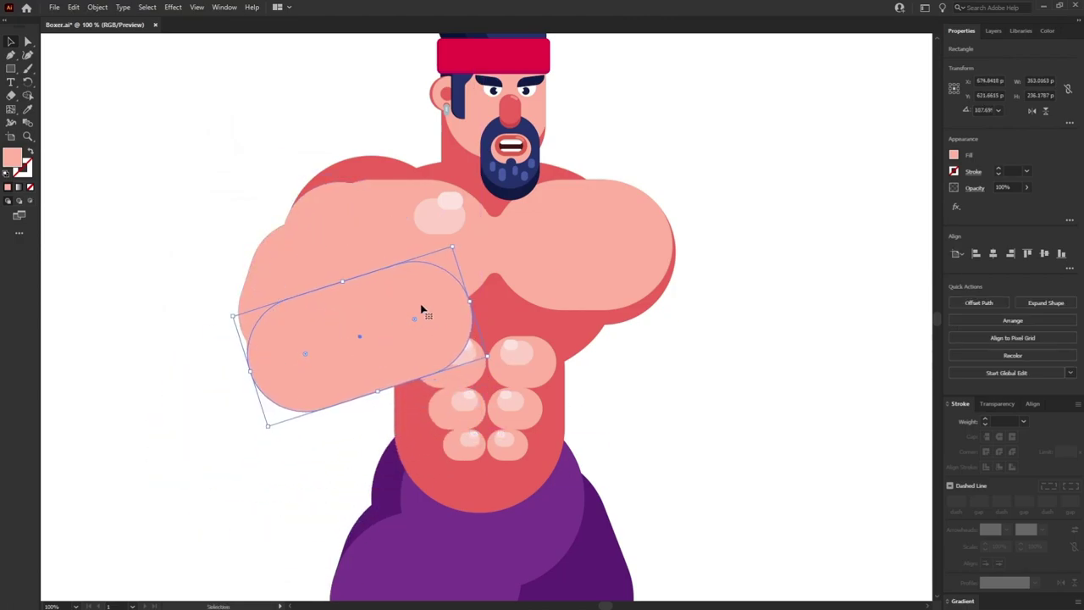
# Step: Shorten the forearm across the abdomen and widen its chest-side end by distorting it with Free Transform
pyautogui.moveTo(470, 302); pyautogui.dragTo(374, 329)
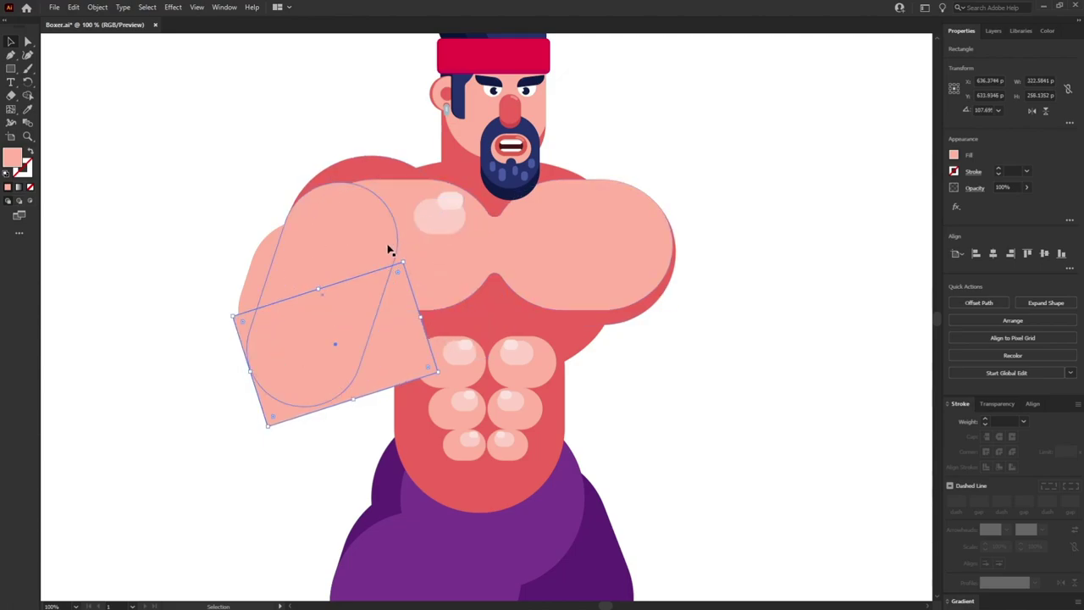
pyautogui.press('e')
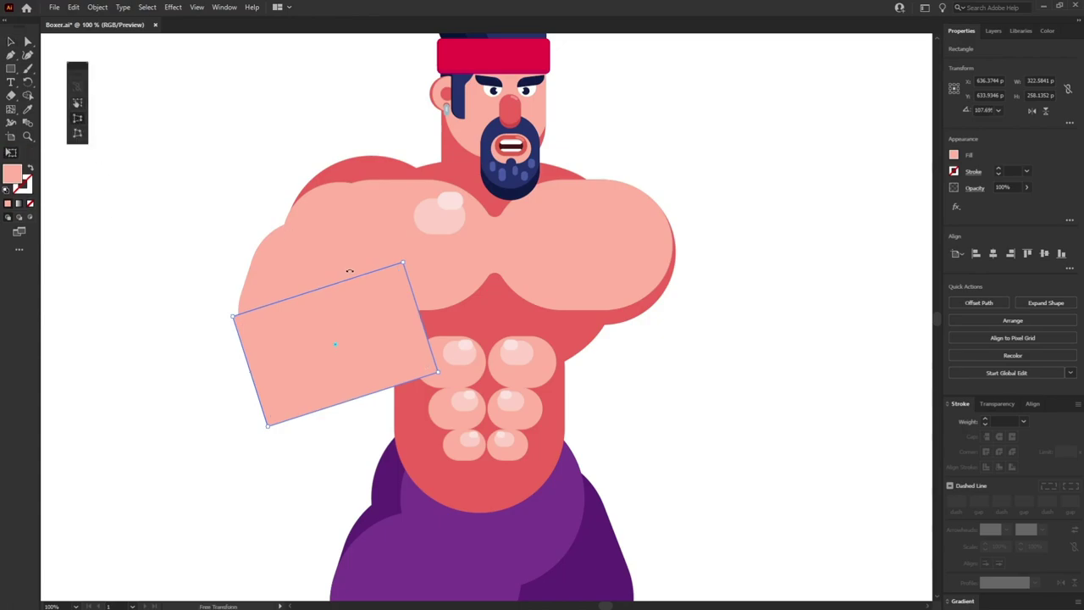
pyautogui.moveTo(407, 270); pyautogui.dragTo(404, 255)
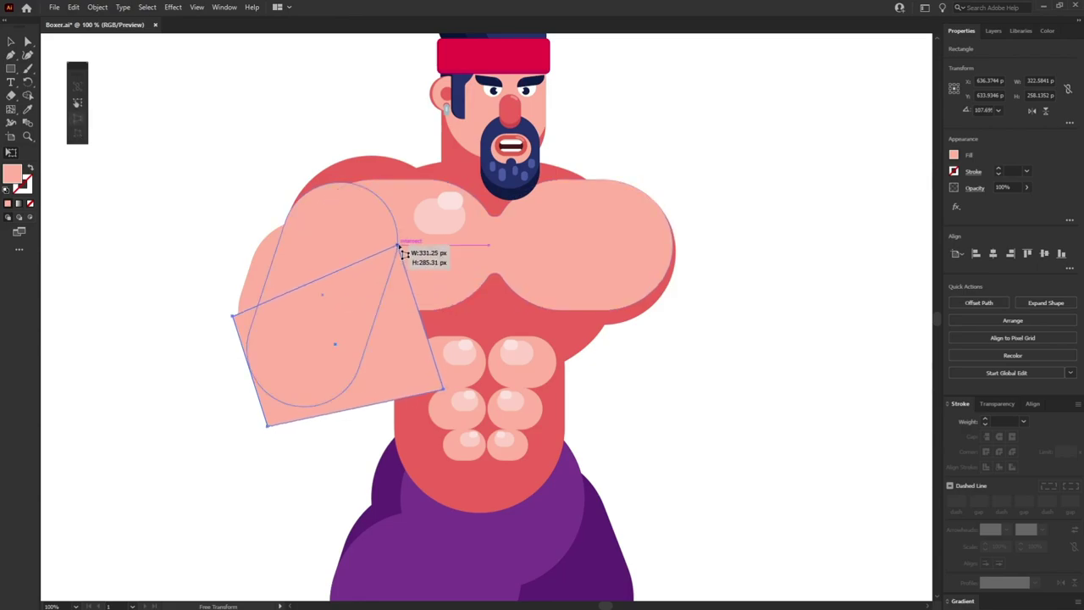
pyautogui.moveTo(403, 251); pyautogui.dragTo(402, 249)
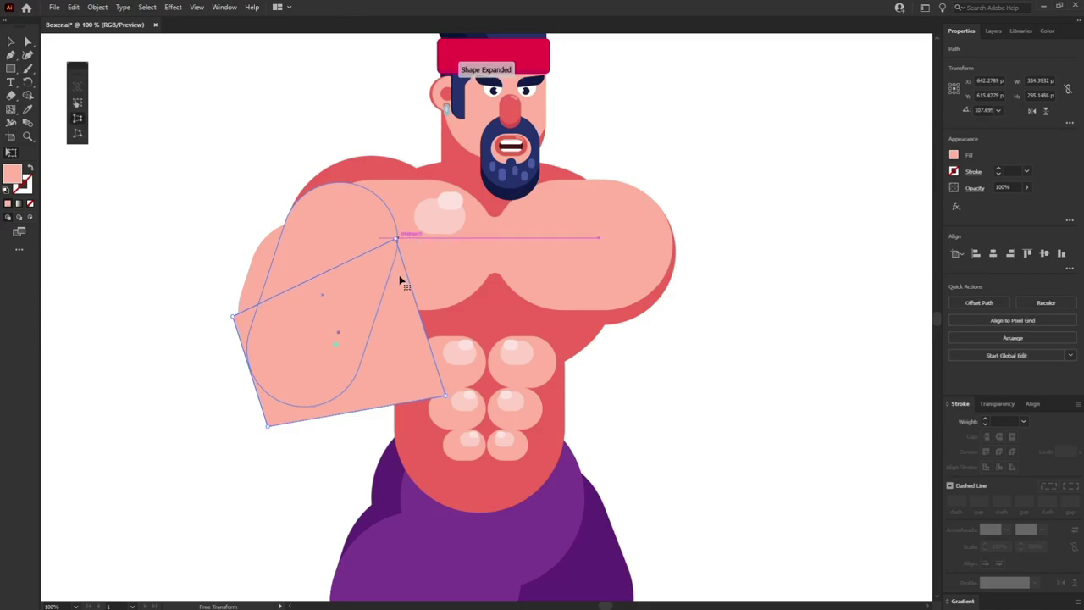
# Step: Fully round the forearm's corners and fill it with the lighter pink #FFC6BD
pyautogui.press('a')
pyautogui.moveTo(393, 254); pyautogui.dragTo(405, 365)
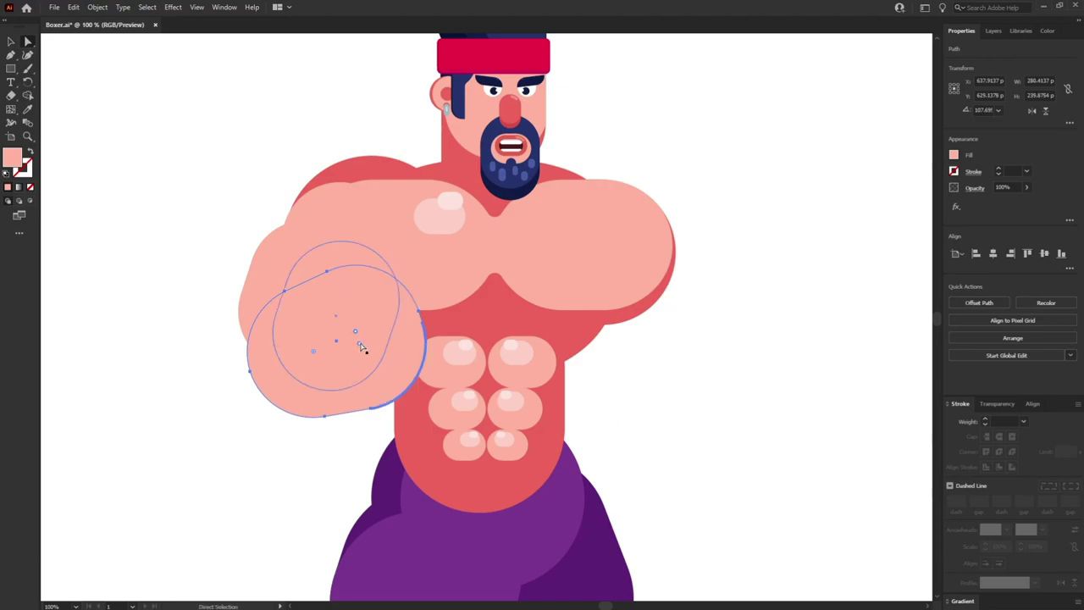
pyautogui.doubleClick(13, 163)
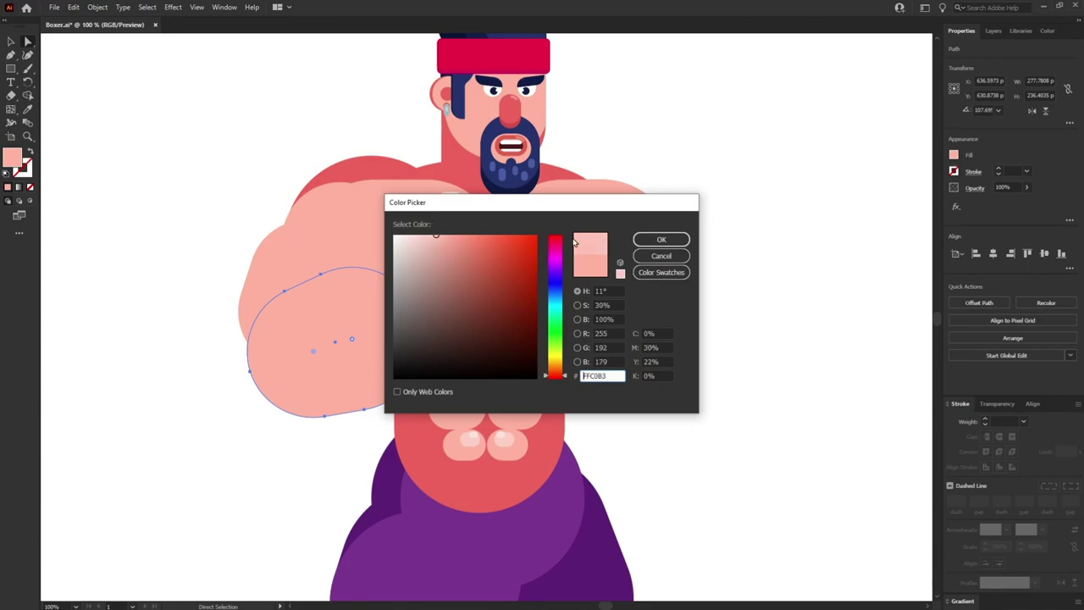
pyautogui.click(658, 241)
pyautogui.scroll(1, 699, 257)
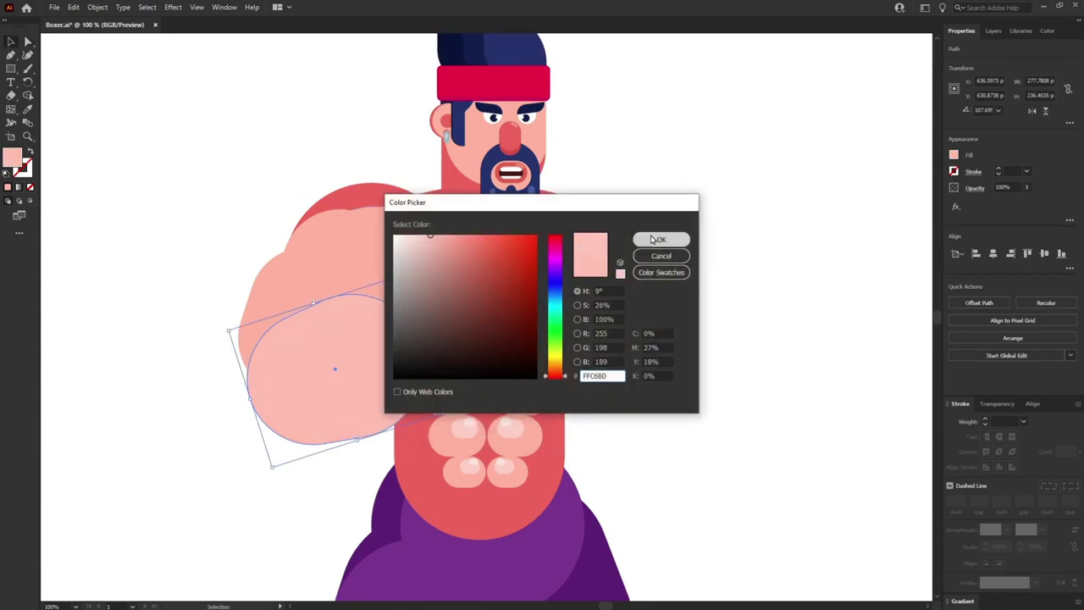
pyautogui.click(658, 238)
# Step: Draw a circle about 225 px wide and place it over the forearm's inner end as the glove opening
pyautogui.press('l')
pyautogui.moveTo(103, 126); pyautogui.dragTo(221, 244)
pyautogui.press('v')
pyautogui.moveTo(178, 233)
pyautogui.mouseDown()
pyautogui.moveTo(358, 387)
pyautogui.moveTo(347, 423)
pyautogui.mouseUp()
pyautogui.moveTo(333, 434); pyautogui.dragTo(330, 452)
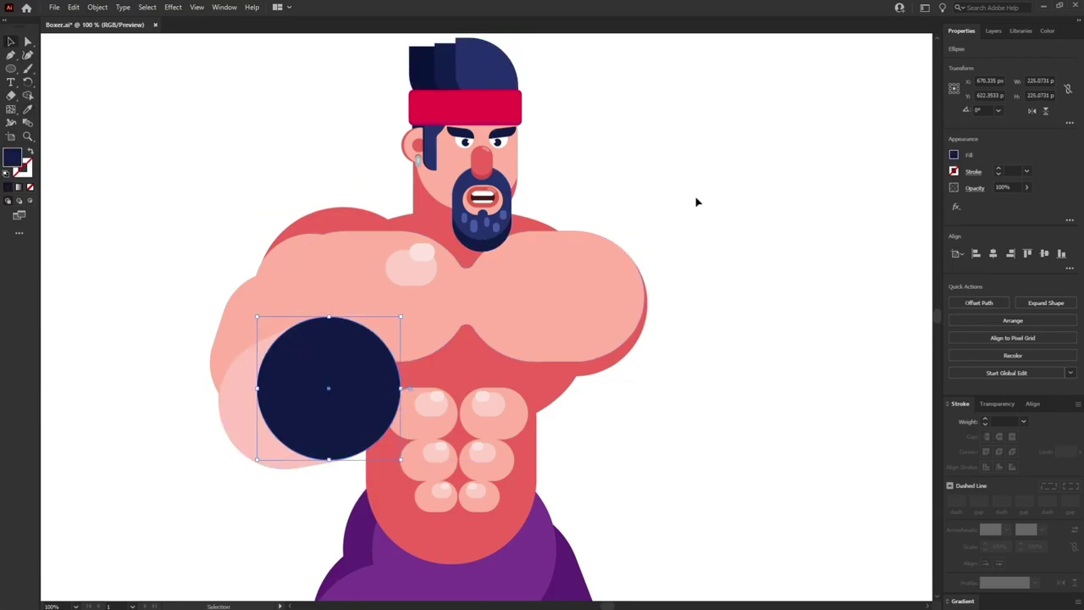
# Step: Recolour the glove circle dark greyish navy and overlay a slightly smaller pale lavender circle offset toward the chest
pyautogui.doubleClick(12, 157)
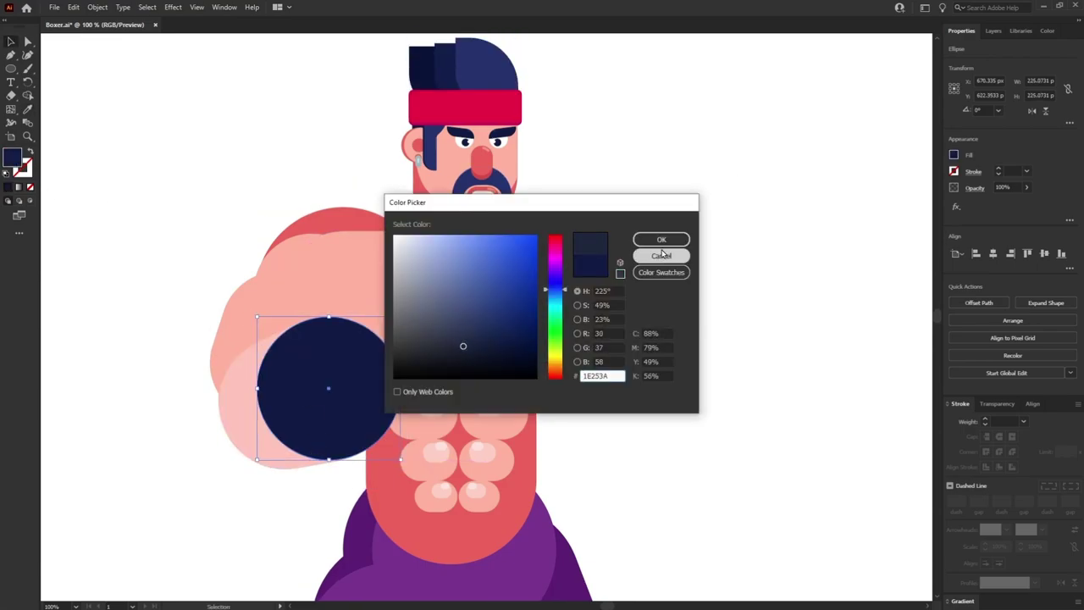
pyautogui.click(662, 255)
pyautogui.moveTo(381, 404); pyautogui.dragTo(382, 381)
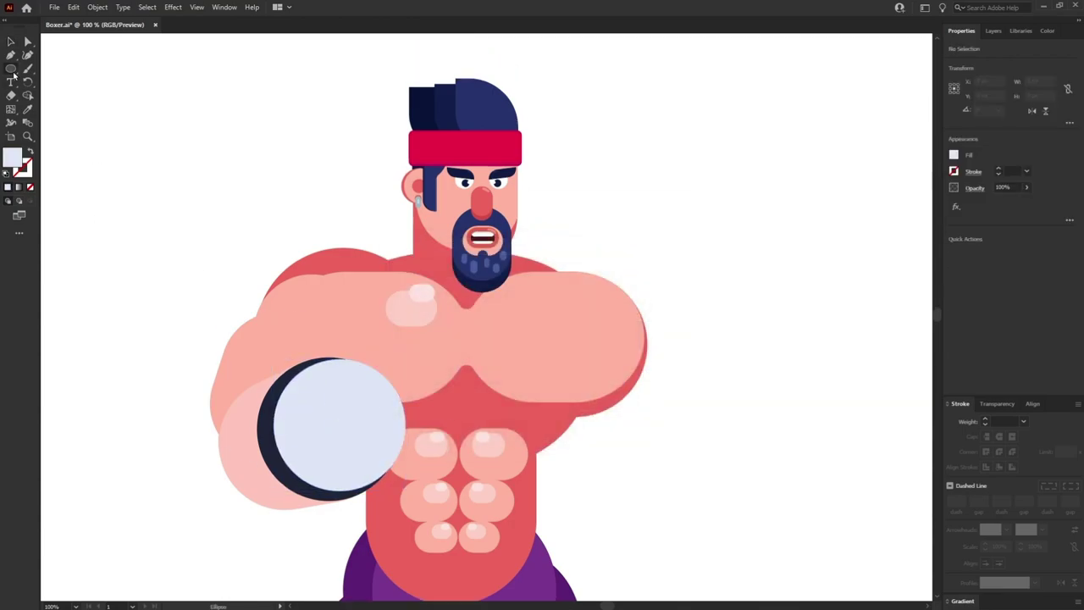
# Step: Draw a tall rounded glove body over the pale circle and fill it with a lighter variant of the glove's navy
pyautogui.moveTo(271, 206); pyautogui.dragTo(412, 382)
pyautogui.moveTo(383, 303)
pyautogui.mouseDown()
pyautogui.moveTo(384, 432)
pyautogui.moveTo(423, 425)
pyautogui.mouseUp()
pyautogui.press('i')
pyautogui.click(261, 415)
pyautogui.doubleClick(11, 157)
pyautogui.click(470, 324)
pyautogui.click(662, 240)
# Step: Duplicate the glove body with a small offset and trim the overlapping pieces with Shape Builder for an edge shadow
pyautogui.press('v')
pyautogui.click(649, 421)
pyautogui.hotkey('ctrl', '=')
pyautogui.hotkey('ctrl', '=')
pyautogui.moveTo(500, 392); pyautogui.dragTo(483, 371)
pyautogui.keyDown('shift'); pyautogui.click(529, 453); pyautogui.keyUp('shift')
pyautogui.hotkey('shift', 'm')
pyautogui.keyDown('alt'); pyautogui.click(344, 183); pyautogui.keyUp('alt')
# Step: Fill the glove's edge shadow with the dark navy sampled from the ring behind the glove
pyautogui.press('a')
pyautogui.click(539, 443)
pyautogui.press('i')
pyautogui.click(275, 355)
pyautogui.press('a')
pyautogui.hotkey('ctrl', 'shift', 'a')
# Step: Copy the upper curved segments of the glove body's outline, paste them in front and scale the path inward
pyautogui.scroll(1, 569, 440)
pyautogui.click(478, 372)
pyautogui.doubleClick(479, 371)
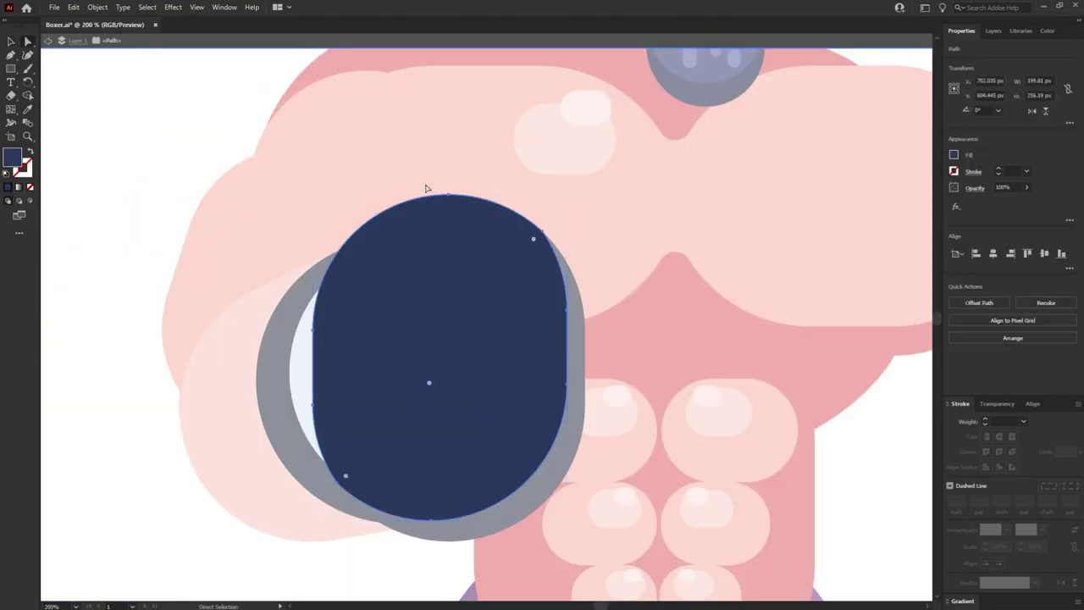
pyautogui.click(423, 195)
pyautogui.keyDown('shift'); pyautogui.click(314, 331); pyautogui.keyUp('shift')
pyautogui.keyDown('shift'); pyautogui.click(445, 196); pyautogui.keyUp('shift')
pyautogui.hotkey('ctrl', 'c')
pyautogui.press('Escape')
pyautogui.hotkey('ctrl', 'f')
pyautogui.press('v')
pyautogui.moveTo(543, 195); pyautogui.dragTo(534, 221)
# Step: Apply the nose highlight's appearance to the curved path on the glove
pyautogui.scroll(4, 553, 162)
pyautogui.press('i')
pyautogui.moveTo(721, 121); pyautogui.dragTo(640, 119)
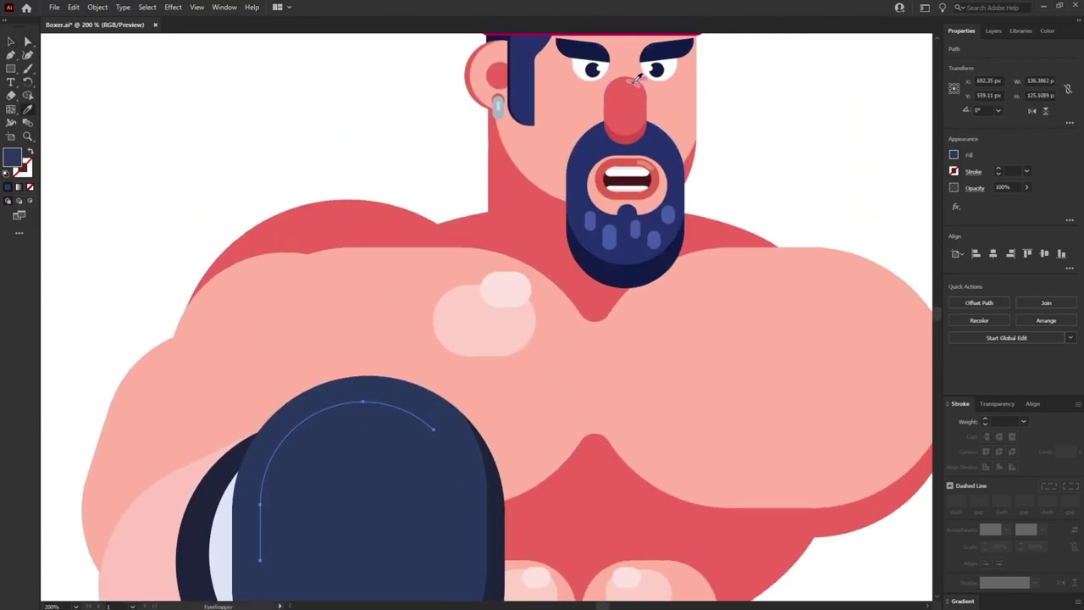
pyautogui.click(633, 82)
# Step: Shorten the glove's curved path to a small highlight arc with a 23 pt stroke at 50% opacity
pyautogui.moveTo(406, 405); pyautogui.dragTo(483, 249)
pyautogui.press('v')
pyautogui.doubleClick(411, 252)
pyautogui.press('+')
pyautogui.click(376, 267)
pyautogui.press('a')
pyautogui.press('Escape')
pyautogui.scroll(-4, 143, 184)
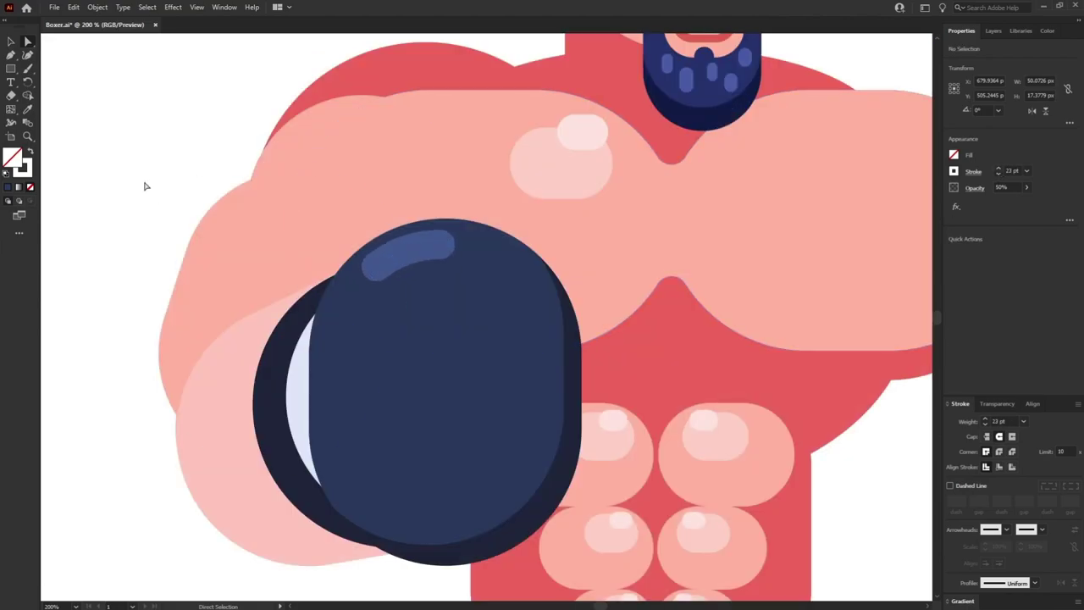
# Step: Create a highlight arc on the outer arm muscle from its outline, using the glove highlight's 50% opacity stroke
pyautogui.click(233, 258)
pyautogui.scroll(3, 364, 237)
pyautogui.press('v')
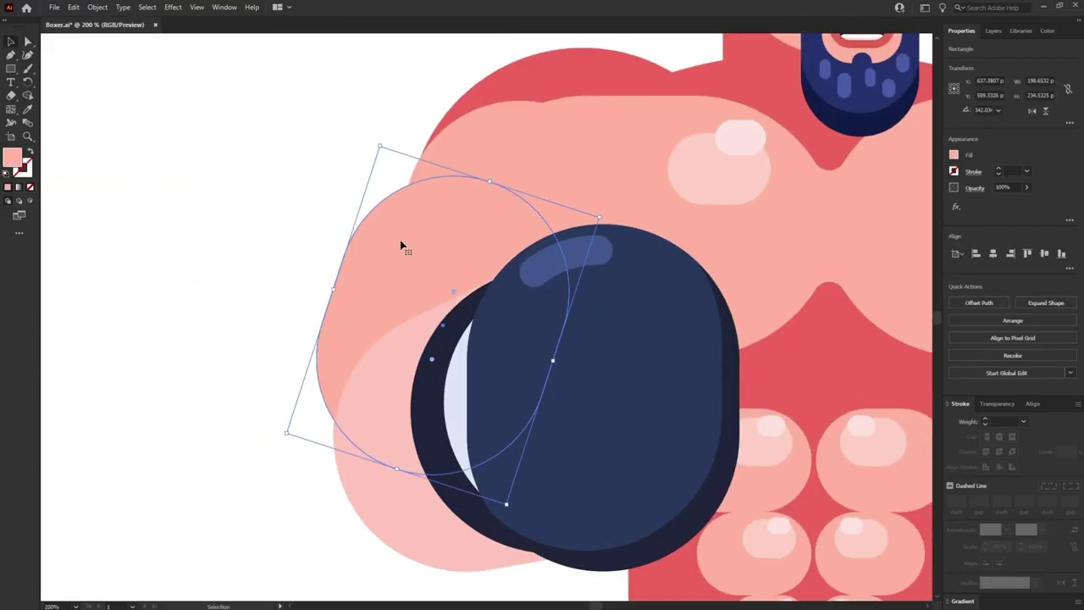
pyautogui.hotkey('ctrl', 'shift', ']')
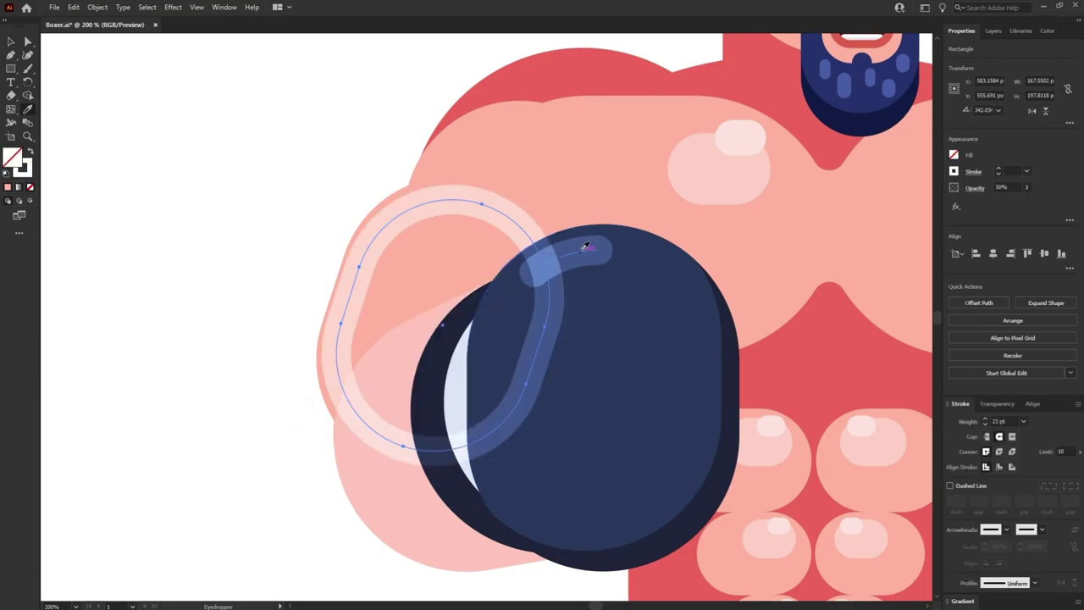
pyautogui.moveTo(499, 222); pyautogui.dragTo(479, 208)
pyautogui.doubleClick(430, 266)
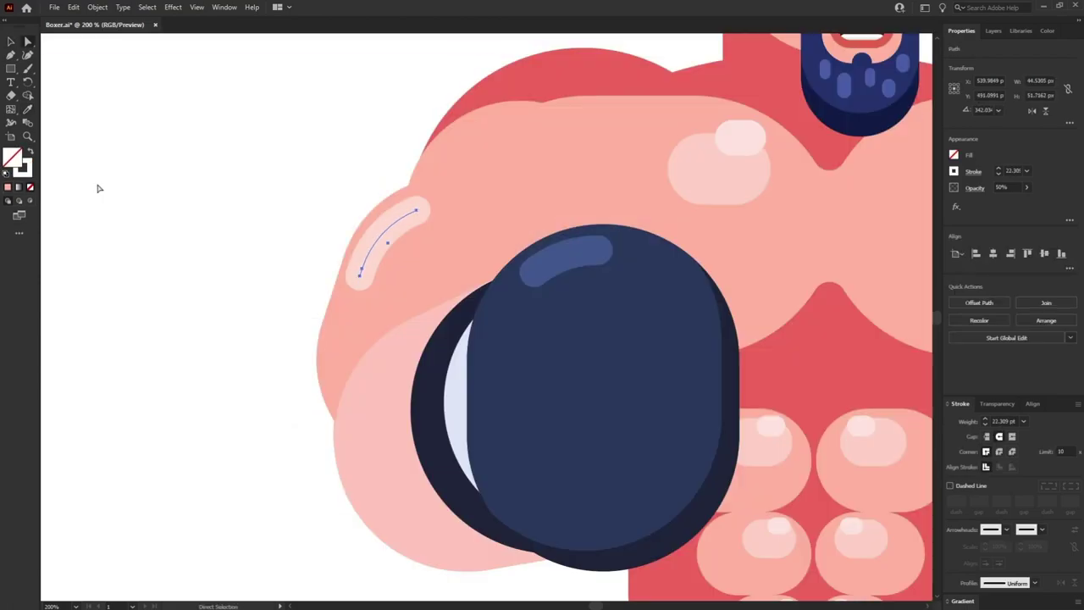
# Step: Copy the viewer-left shoulder circle and arm muscle shapes to the empty area beside the torso
pyautogui.hscroll(3, 109, 217)
pyautogui.hotkey('ctrl', '-')
pyautogui.hotkey('ctrl', '-')
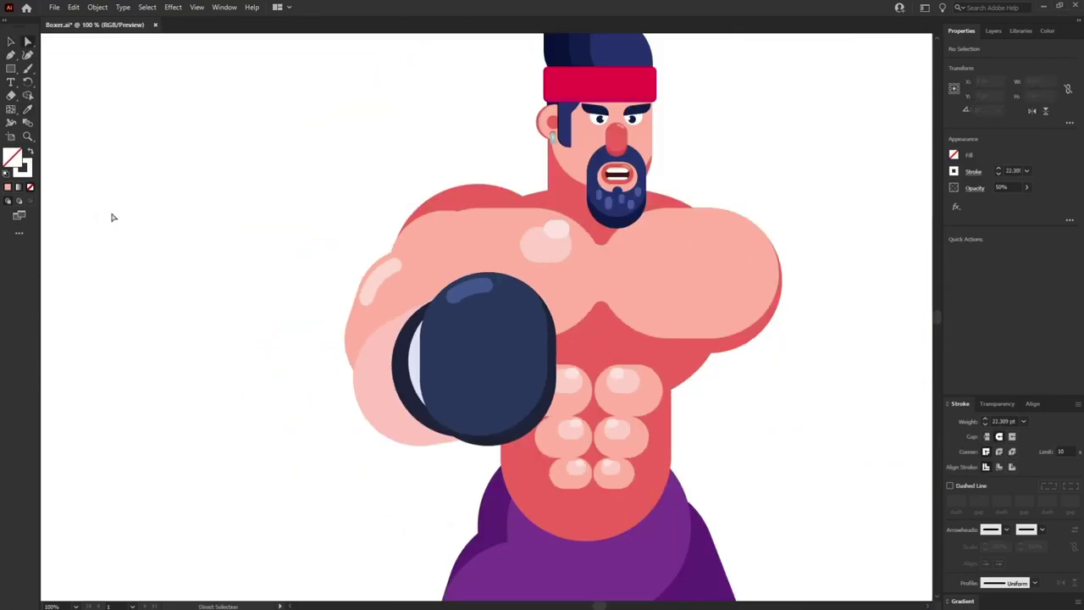
pyautogui.moveTo(277, 213); pyautogui.dragTo(125, 172)
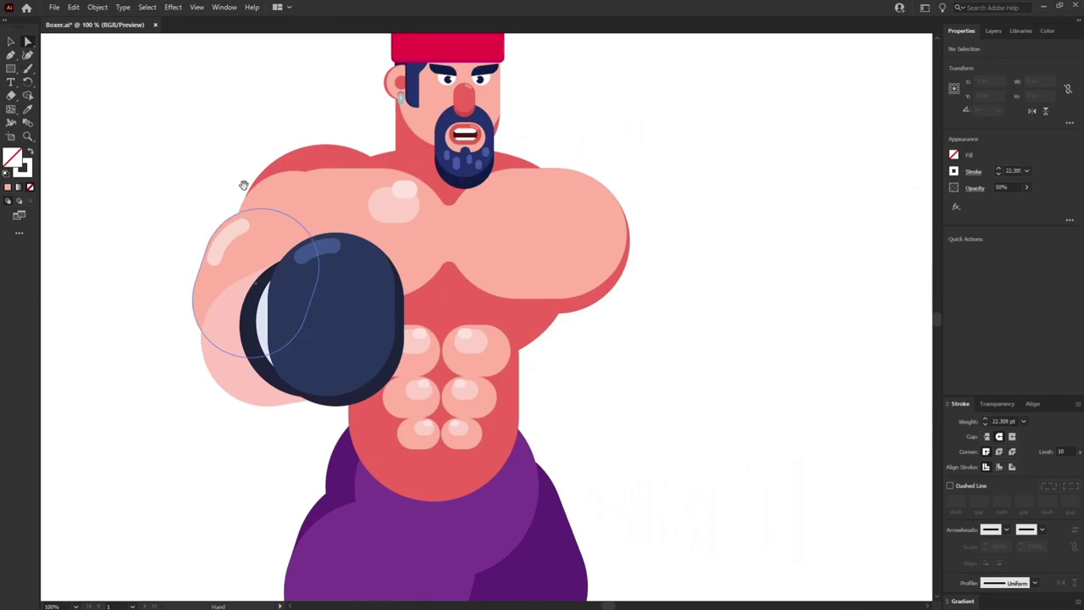
pyautogui.click(307, 177)
pyautogui.keyDown('shift'); pyautogui.click(263, 207); pyautogui.keyUp('shift')
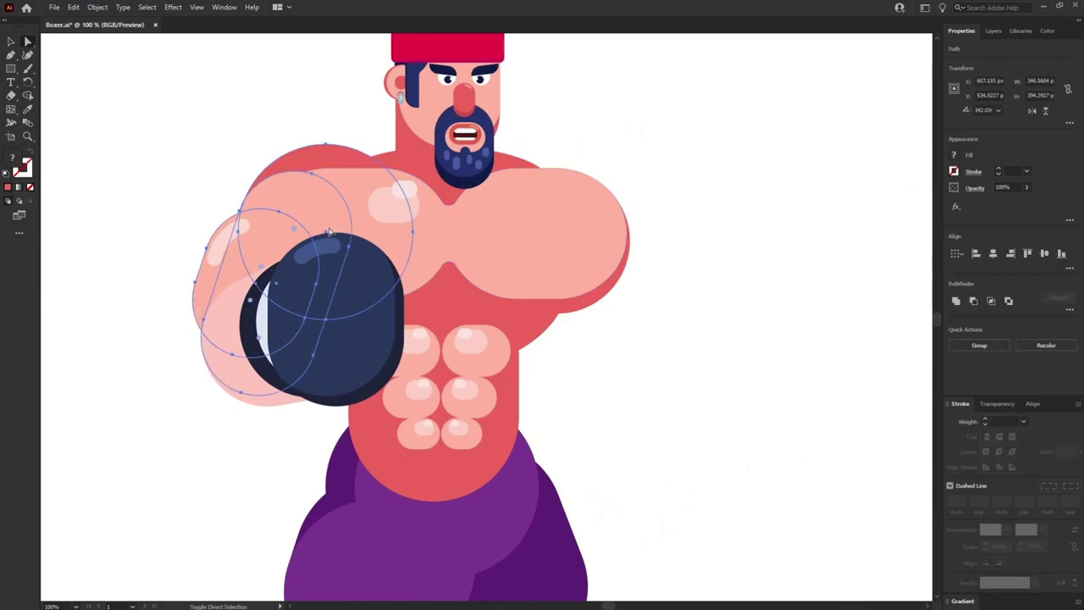
pyautogui.moveTo(298, 234); pyautogui.dragTo(290, 187)
pyautogui.press('v')
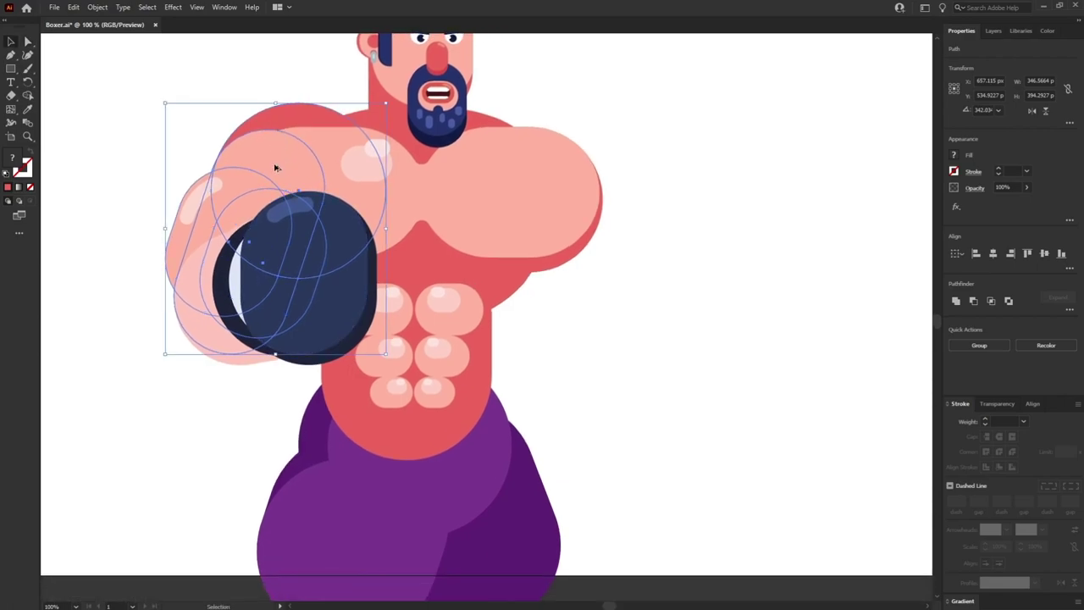
pyautogui.moveTo(254, 208); pyautogui.dragTo(748, 208)
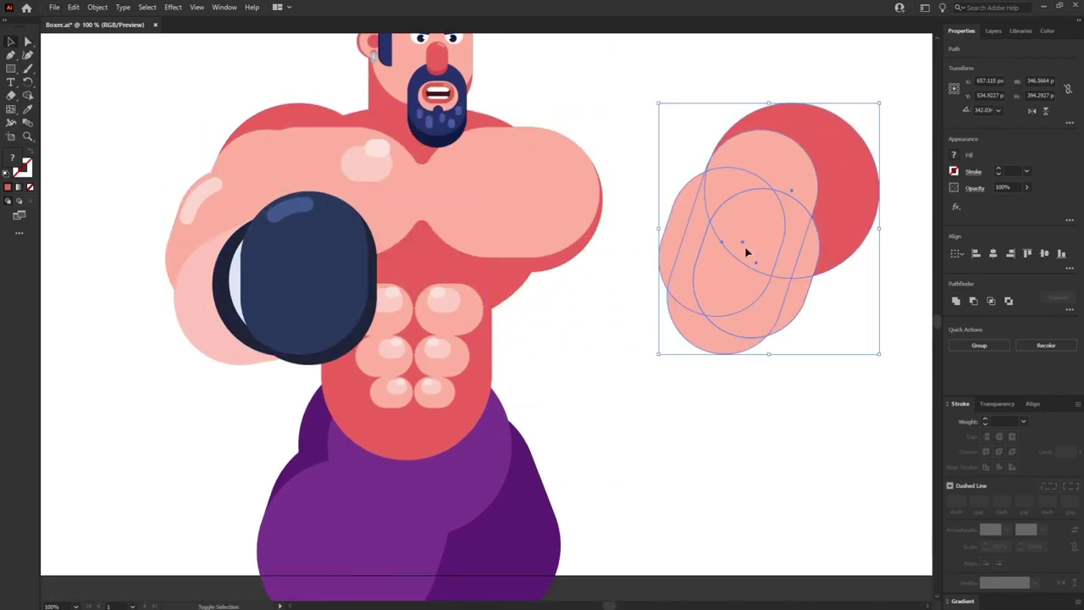
# Step: Reflect the copied arm shapes and place them at the viewer-right shoulder
pyautogui.rightClick(747, 251)
pyautogui.moveTo(796, 415)
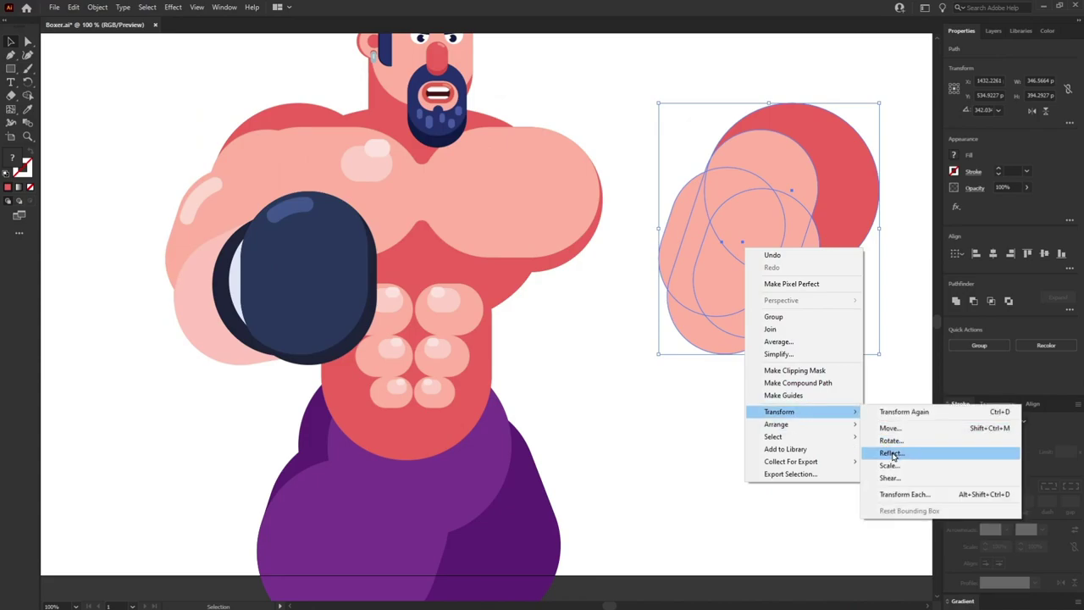
pyautogui.click(893, 455)
pyautogui.press('Return')
pyautogui.moveTo(756, 285); pyautogui.dragTo(633, 290)
# Step: Fill the reflected shoulder and arm shapes with a deeper red than the torso's red
pyautogui.doubleClick(13, 159)
pyautogui.click(662, 256)
pyautogui.press('i')
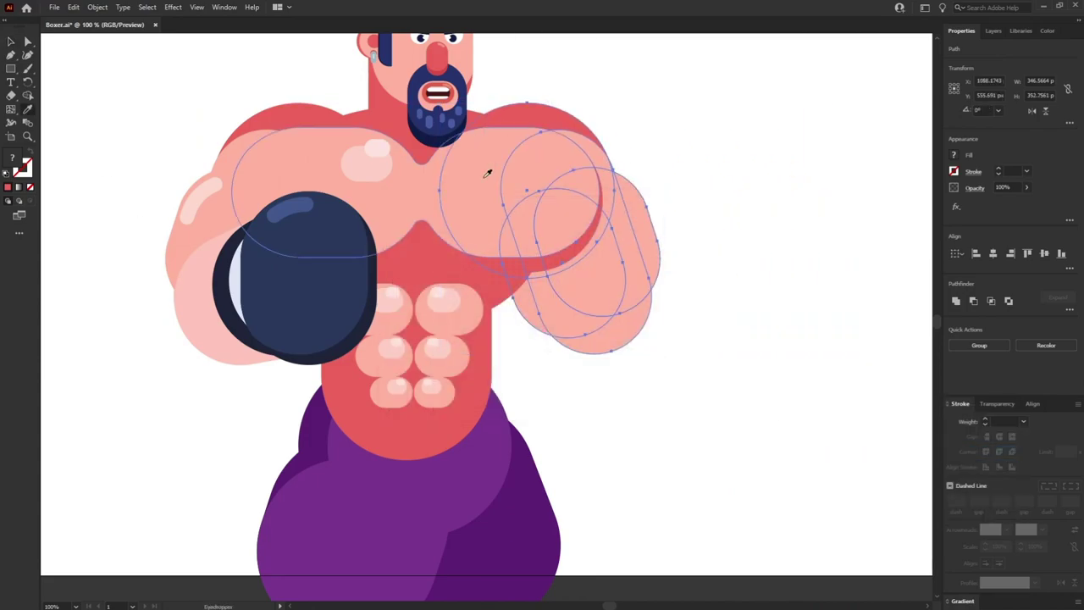
pyautogui.click(479, 121)
pyautogui.doubleClick(13, 161)
pyautogui.click(496, 252)
pyautogui.click(662, 239)
# Step: Group the viewer-right arm's muscle shapes and adjust the group slightly against the shoulder
pyautogui.hotkey('ctrl', '-')
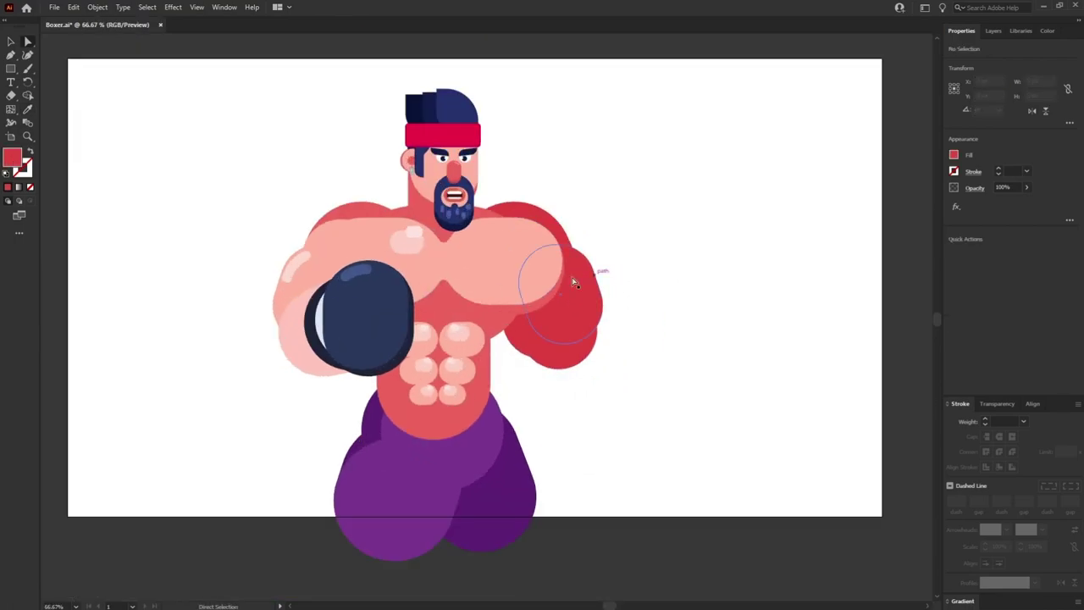
pyautogui.click(624, 373)
pyautogui.press('v')
pyautogui.moveTo(625, 372); pyautogui.dragTo(571, 316)
pyautogui.rightClick(569, 317)
pyautogui.click(609, 385)
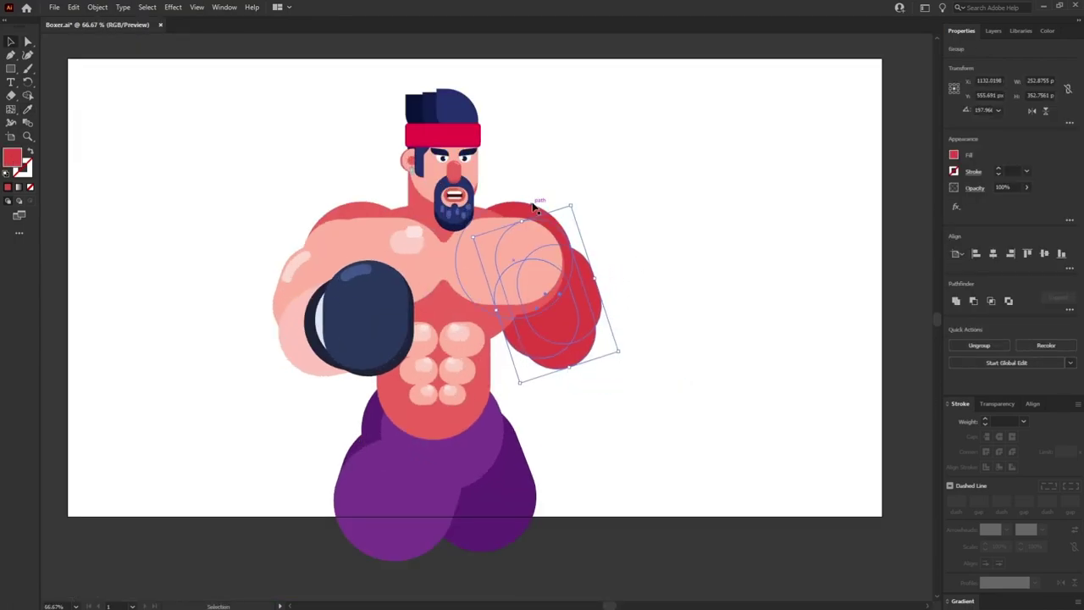
pyautogui.moveTo(536, 205); pyautogui.dragTo(540, 206)
pyautogui.click(619, 235)
pyautogui.scroll(1, 151, 239)
pyautogui.press('m')
pyautogui.moveTo(479, 252)
pyautogui.mouseDown()
pyautogui.moveTo(553, 383)
pyautogui.moveTo(638, 452)
pyautogui.moveTo(550, 342)
pyautogui.moveTo(553, 303)
pyautogui.mouseUp()
pyautogui.hotkey('ctrl', 'z')
# Step: Cut one muscle shape from the viewer-right arm and paste it in front of the chest as the forearm
pyautogui.press('a')
pyautogui.click(573, 358)
pyautogui.press('v')
pyautogui.press('a')
pyautogui.click(631, 428)
pyautogui.press('Delete')
pyautogui.click(533, 308)
pyautogui.hotkey('ctrl', 'x')
pyautogui.hotkey('ctrl', 'f')
pyautogui.press('v')
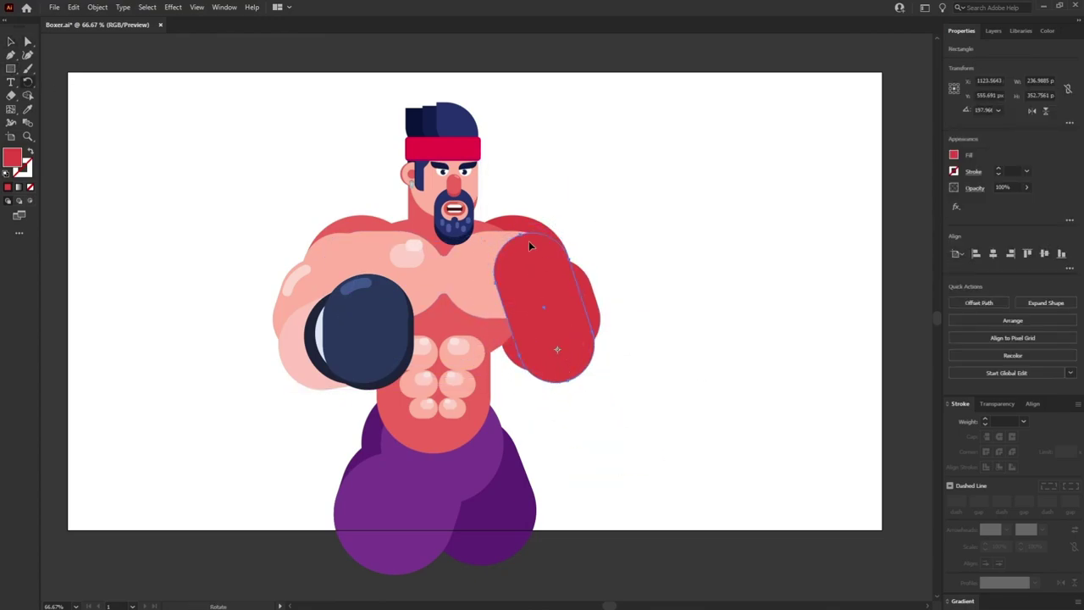
# Step: Fill the viewer-right forearm with the chest's pink and tilt it diagonally toward the chin
pyautogui.hotkey('ctrl', '+')
pyautogui.press('i')
pyautogui.click(392, 310)
pyautogui.moveTo(475, 213); pyautogui.dragTo(457, 218)
# Step: Draw a rectangle over the forearm's elbow end and use Shape Builder to cut out a glove cuff from the forearm's shape
pyautogui.moveTo(488, 385); pyautogui.dragTo(683, 464)
pyautogui.keyDown('shift'); pyautogui.click(537, 406); pyautogui.keyUp('shift')
pyautogui.hotkey('shift', 'm')
pyautogui.keyDown('alt'); pyautogui.click(472, 245); pyautogui.keyUp('alt')
pyautogui.press('v')
pyautogui.click(404, 307)
pyautogui.hotkey('shift', 'm')
pyautogui.keyDown('alt'); pyautogui.click(380, 298); pyautogui.keyUp('alt')
# Step: Fill the cuff with the other glove's dark navy and adjust its edges and corners around the forearm
pyautogui.press('i')
pyautogui.click(302, 382)
pyautogui.hotkey('ctrl', 'shift', 'a')
pyautogui.press('a')
pyautogui.click(484, 353)
pyautogui.press('v')
pyautogui.moveTo(469, 245); pyautogui.dragTo(470, 239)
pyautogui.hotkey('ctrl', '+')
pyautogui.hotkey('ctrl', '+')
pyautogui.press('a')
pyautogui.scroll(1, 723, 382)
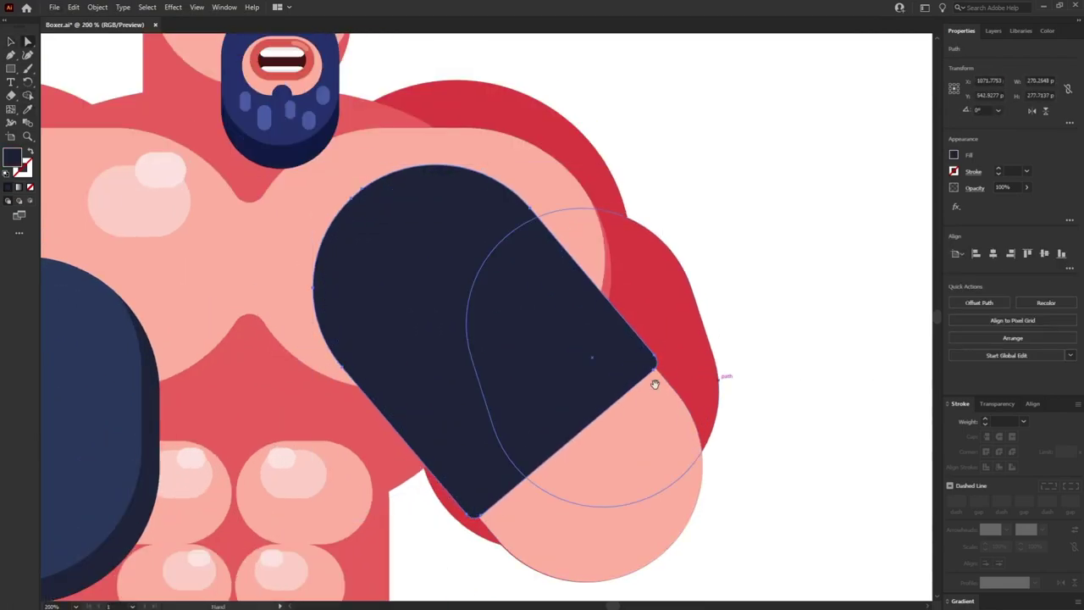
# Step: Copy the finished glove's body, shadow and highlight to the viewer-right forearm, then group and reflect the copy
pyautogui.hotkey('ctrl', '-')
pyautogui.click(303, 424)
pyautogui.keyDown('shift'); pyautogui.click(243, 316); pyautogui.keyUp('shift')
pyautogui.moveTo(245, 317); pyautogui.dragTo(462, 231)
pyautogui.rightClick(506, 229)
pyautogui.click(539, 297)
pyautogui.rightClick(503, 211)
pyautogui.click(646, 351)
# Step: Move the copied glove onto the cuff's upper end and rotate it to match the raised forearm's tilt
pyautogui.moveTo(474, 280); pyautogui.dragTo(430, 302)
pyautogui.moveTo(501, 391); pyautogui.dragTo(551, 251)
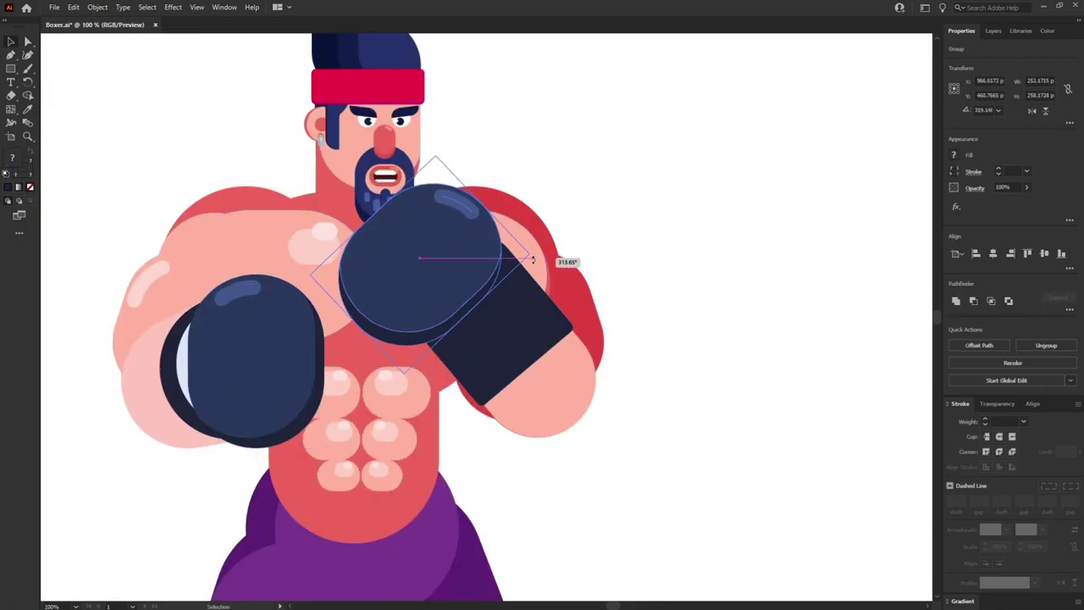
# Step: Draw a narrow rectangle and place it across the cuff as a band, rotated to about 309.5°
pyautogui.click(658, 271)
pyautogui.scroll(1, 500, 352)
pyautogui.click(11, 69)
pyautogui.moveTo(674, 265)
pyautogui.mouseDown()
pyautogui.moveTo(636, 417)
pyautogui.moveTo(614, 409)
pyautogui.mouseUp()
pyautogui.press('v')
pyautogui.moveTo(642, 352)
pyautogui.mouseDown()
pyautogui.moveTo(418, 378)
pyautogui.moveTo(487, 359)
pyautogui.mouseUp()
pyautogui.moveTo(554, 297); pyautogui.dragTo(540, 313)
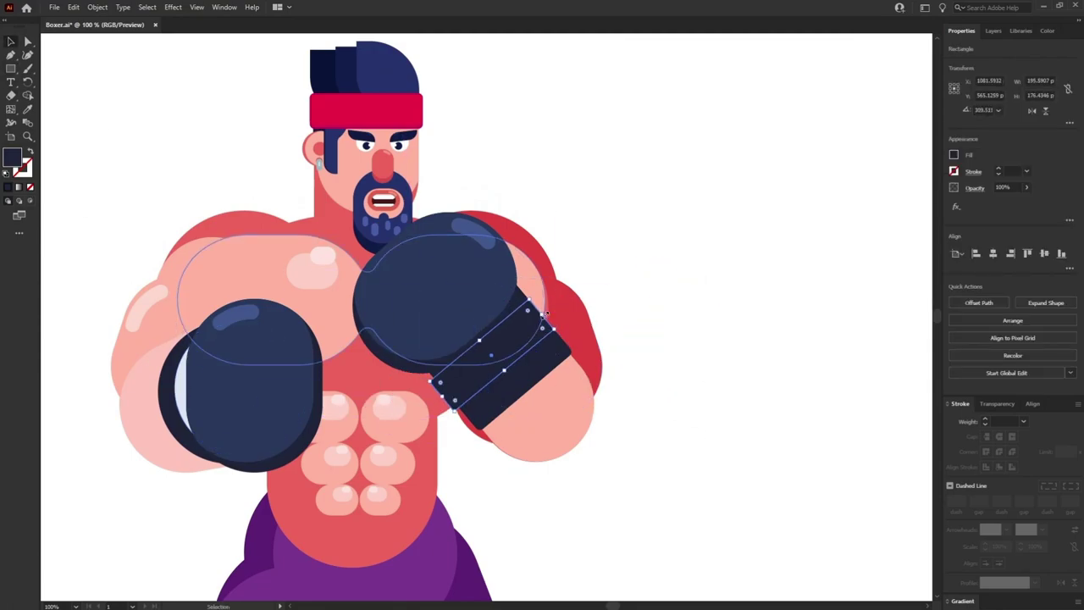
# Step: Fill the cuff band with the other glove's pale lavender and round its corners
pyautogui.click(184, 375)
pyautogui.press('v')
pyautogui.click(689, 317)
pyautogui.moveTo(689, 316); pyautogui.dragTo(711, 251)
pyautogui.hotkey('ctrl', '+')
pyautogui.hotkey('ctrl', '+')
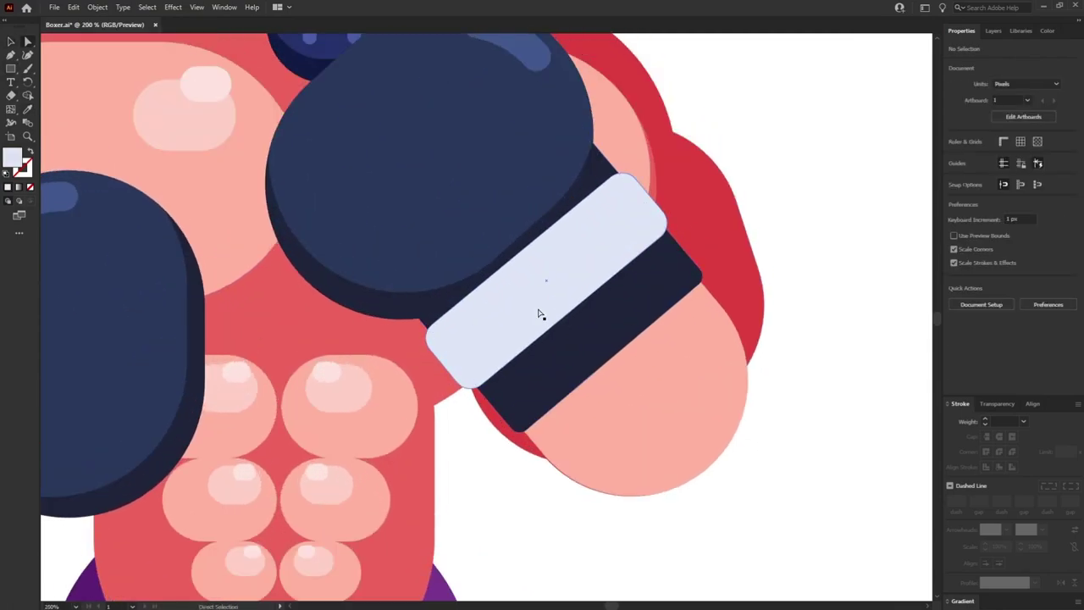
# Step: Use offset cuff copies to add a near-black shade along the raised glove cuff's lower edge and a darker salmon shadow on the adjoining forearm
pyautogui.press('a')
pyautogui.click(546, 318)
pyautogui.click(595, 337)
pyautogui.click(596, 338)
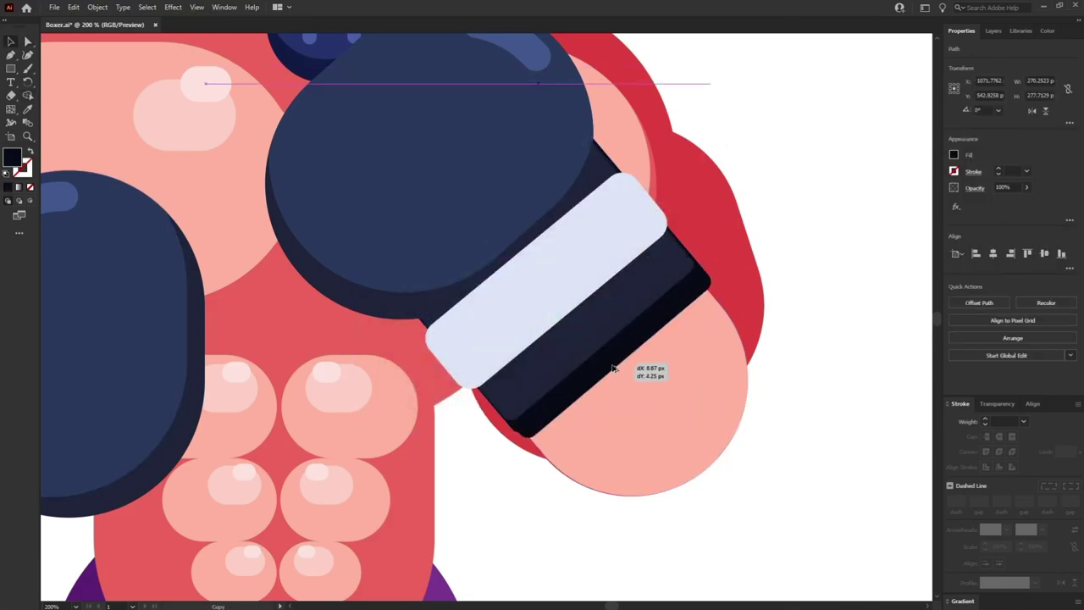
pyautogui.click(668, 407)
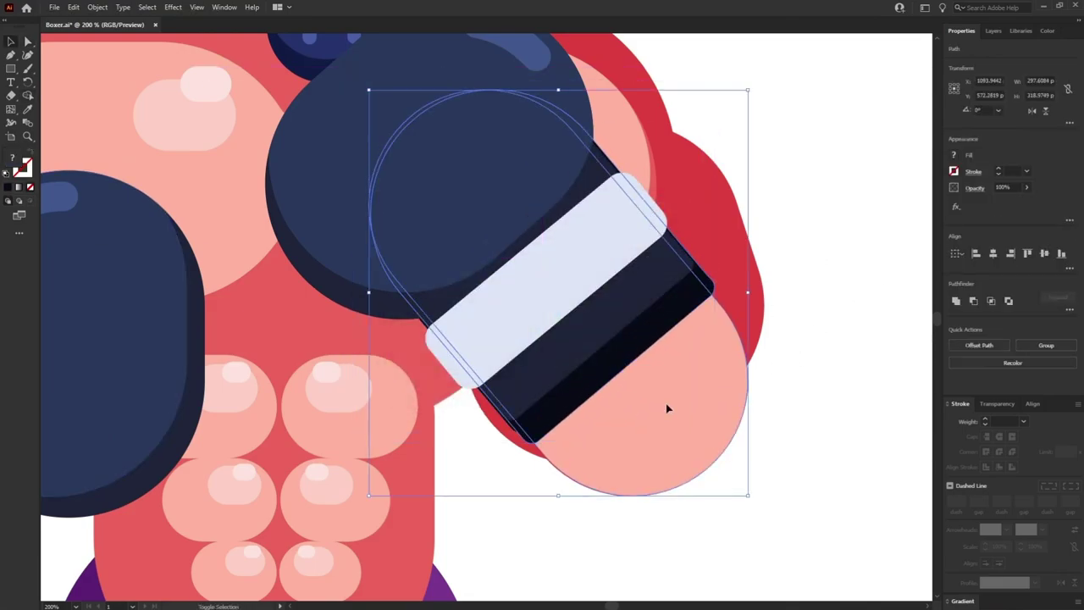
pyautogui.click(603, 379)
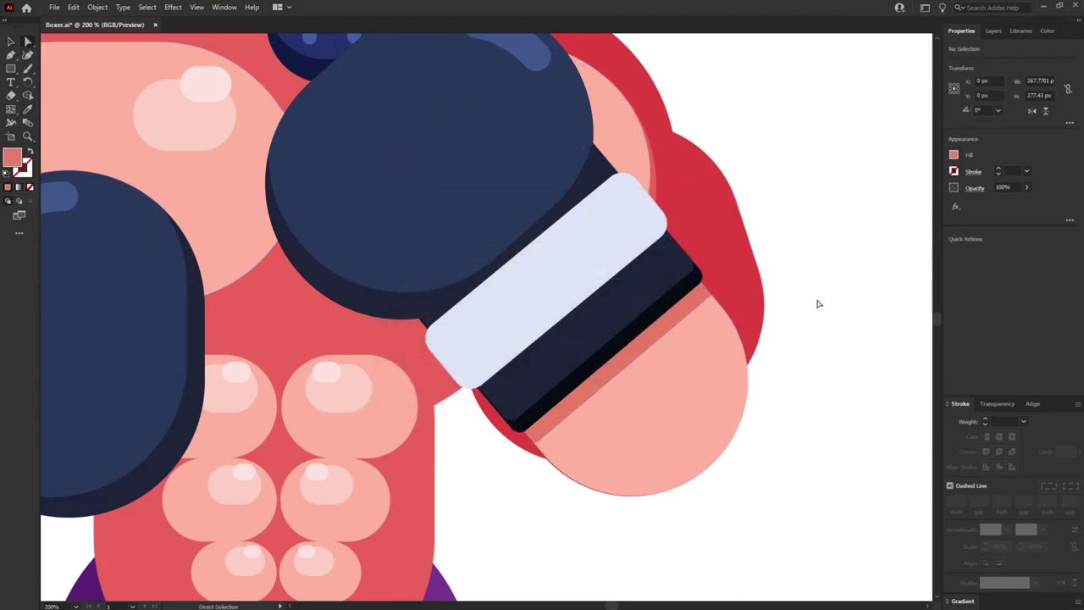
# Step: Examine the whole boxer figure, checking both gloves, the arms and the head together
pyautogui.hotkey('ctrl', '-')
pyautogui.hotkey('ctrl', '-')
pyautogui.hotkey('ctrl', '-')
pyautogui.hotkey('ctrl', '-')
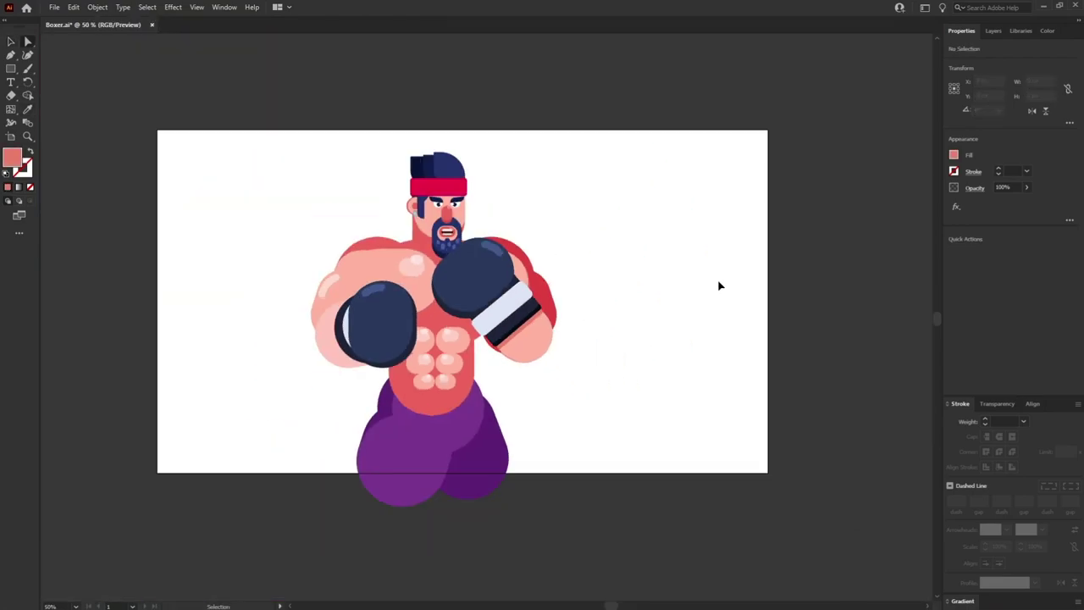
pyautogui.hotkey('ctrl', '+')
pyautogui.hotkey('ctrl', '+')
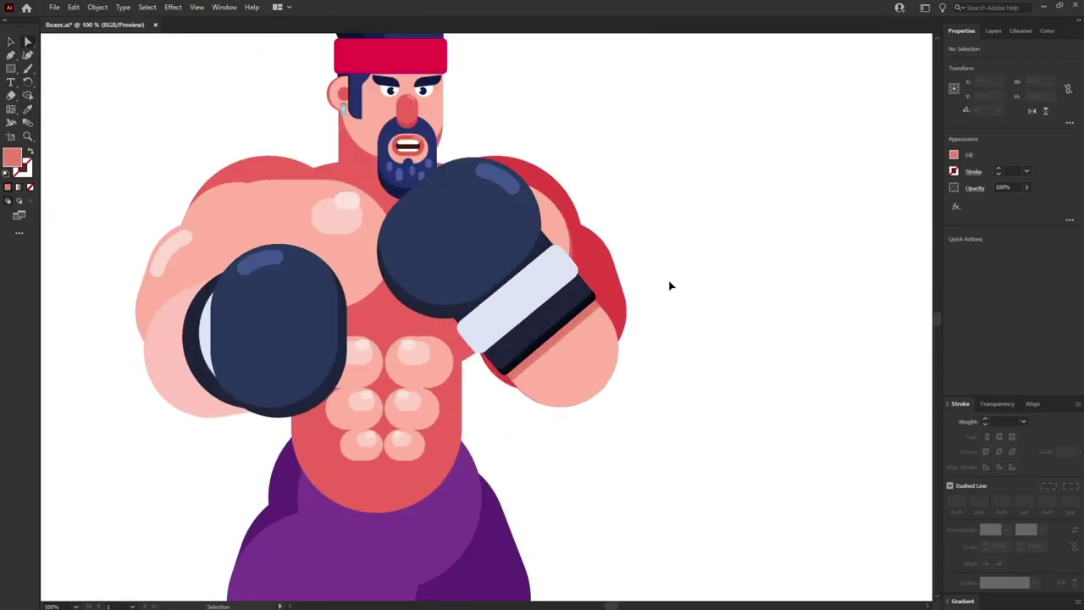
pyautogui.moveTo(671, 286); pyautogui.dragTo(697, 307)
pyautogui.moveTo(664, 196); pyautogui.dragTo(686, 212)
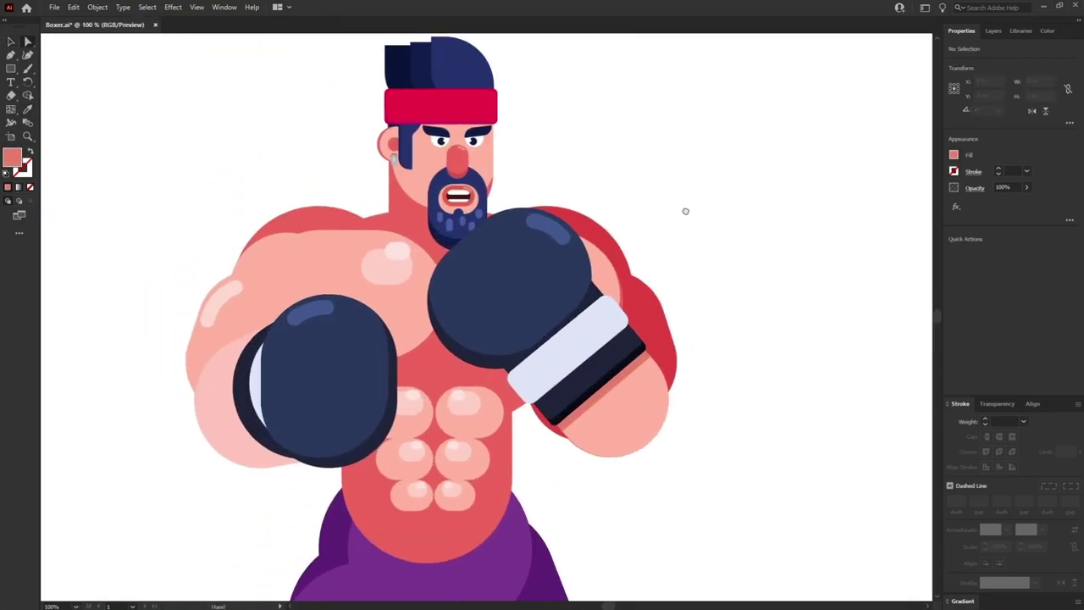